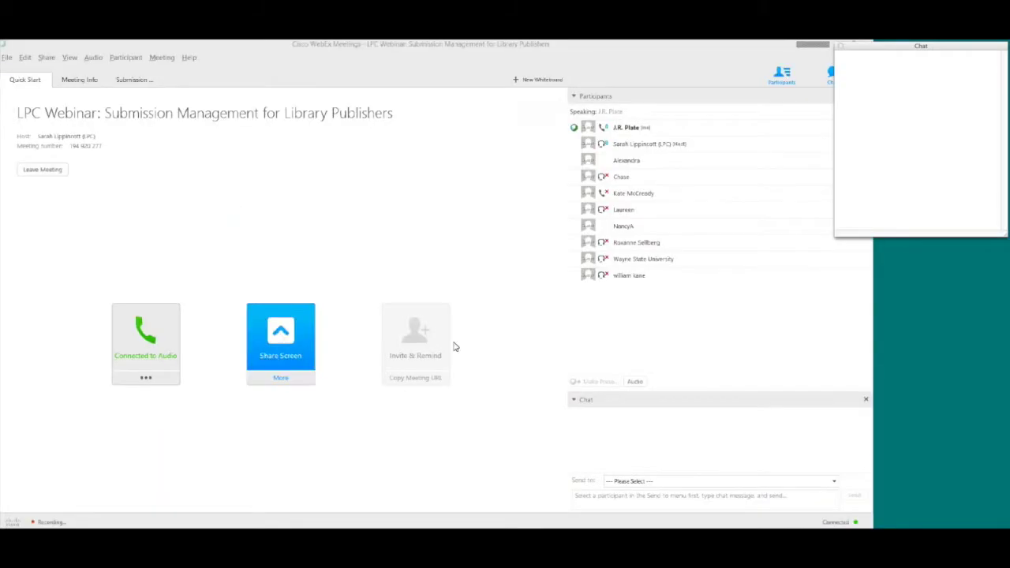
Switch to the Submissions List browser tab and reload it.
{"action": "key", "text": "alt+Tab"}
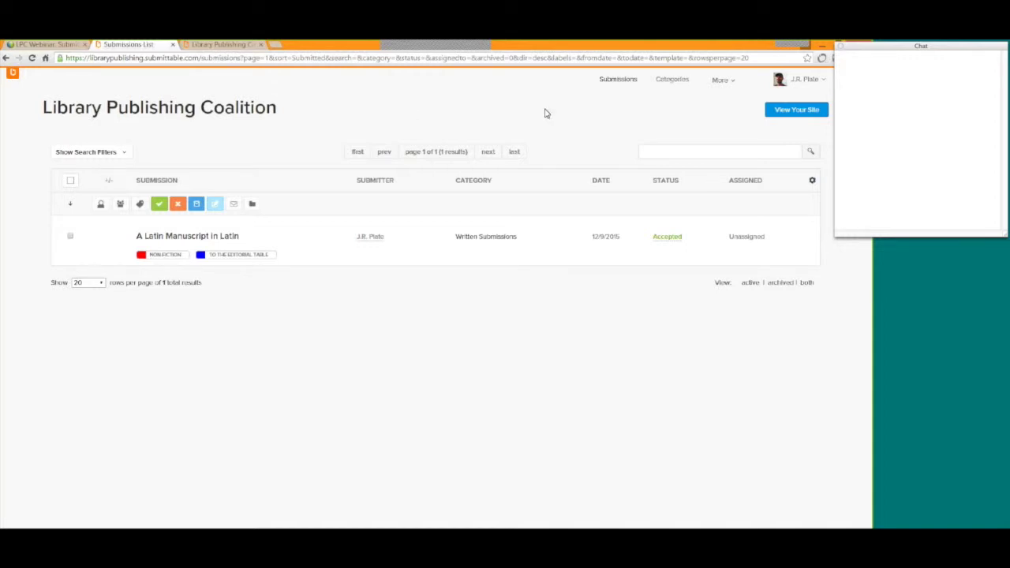
{"action": "key", "text": "F5"}
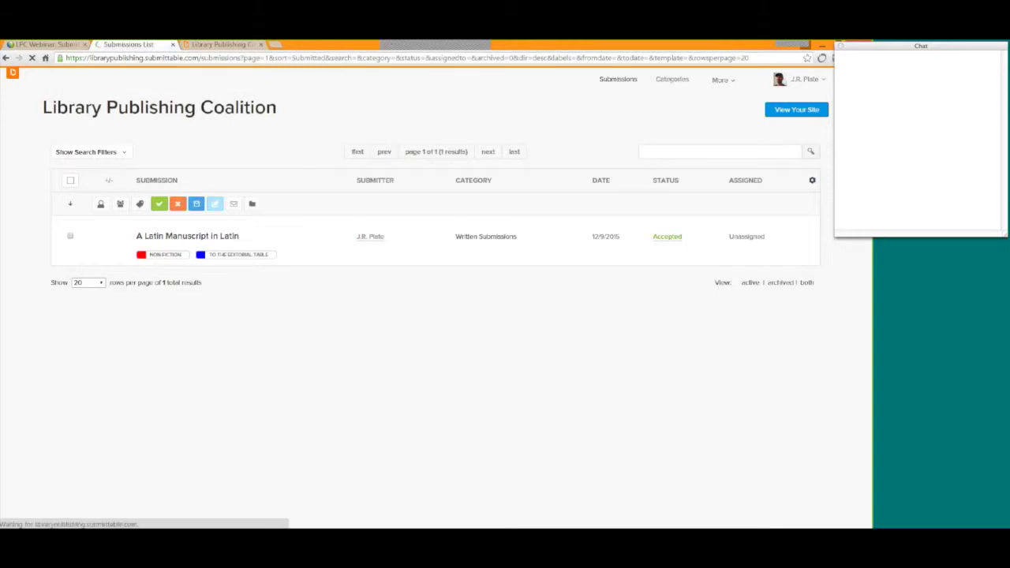
{"action": "left_click", "coordinate": [719, 80]}
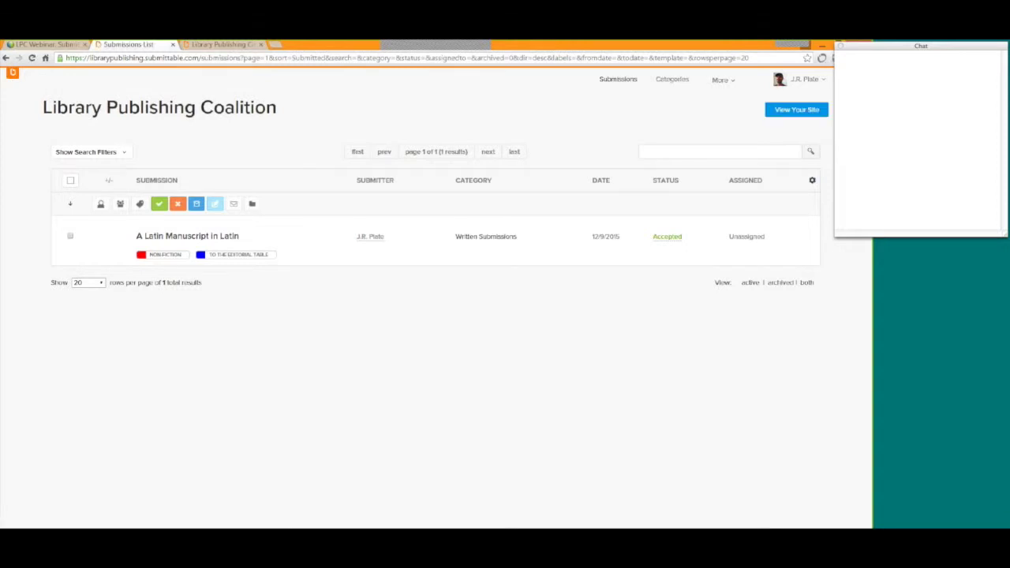
Zoom the page to 125% and go to the Categories list.
{"action": "key", "text": "alt+f"}
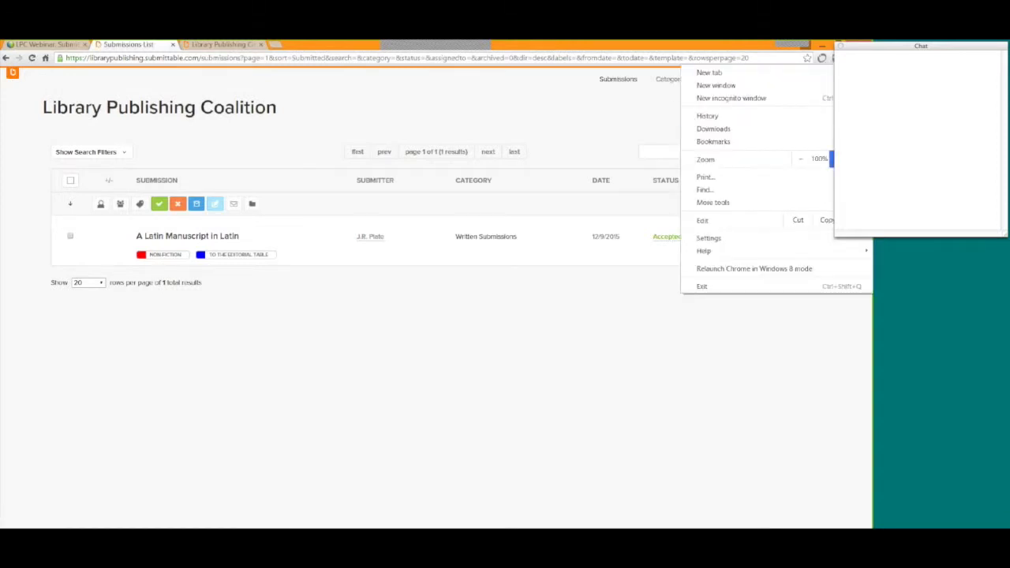
{"action": "key", "text": "ctrl+plus"}
{"action": "left_click", "coordinate": [583, 413]}
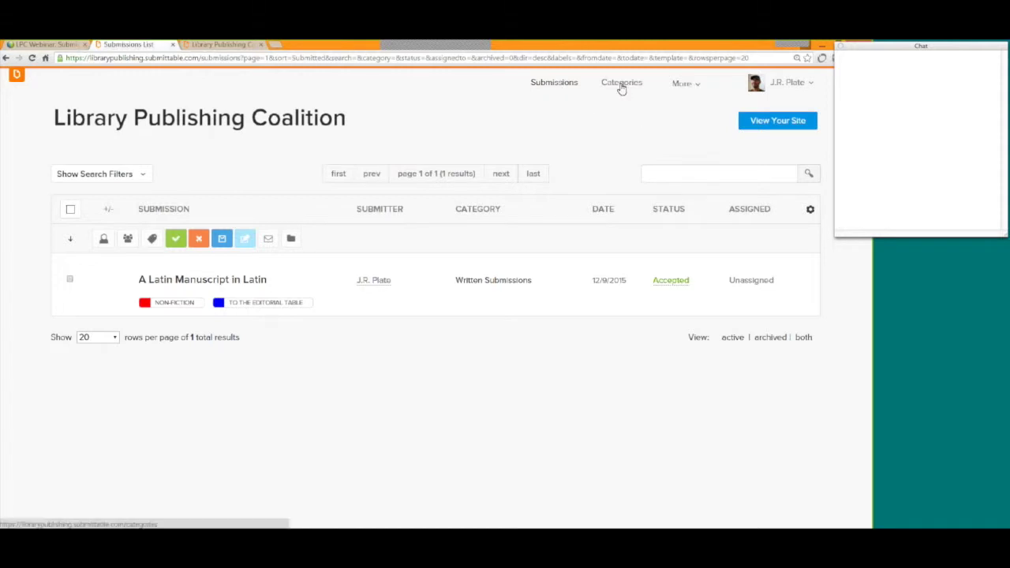
{"action": "left_click", "coordinate": [621, 83]}
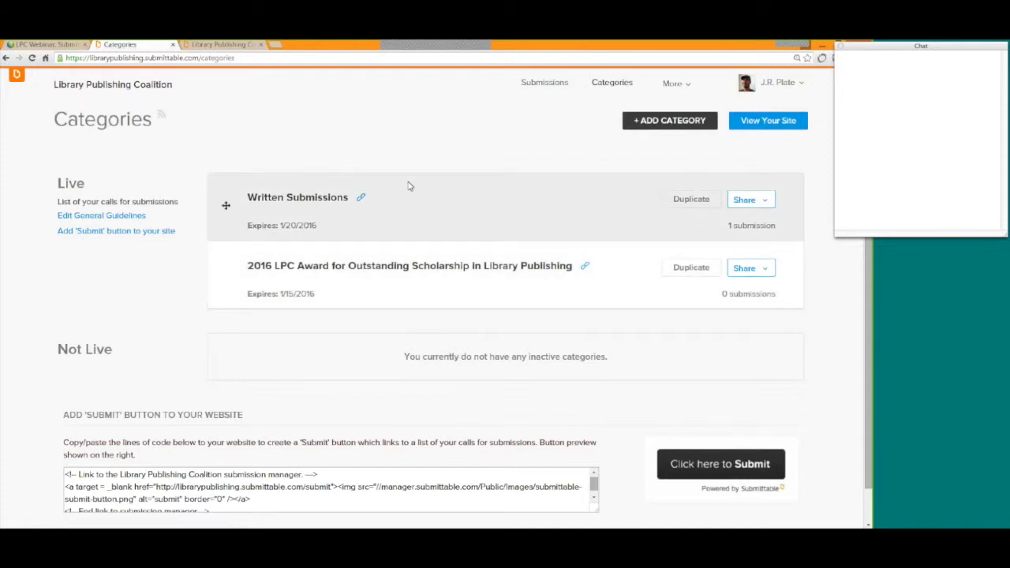
Open Written Submissions for editing and review its Name and Guidelines settings.
{"action": "left_click", "coordinate": [286, 202]}
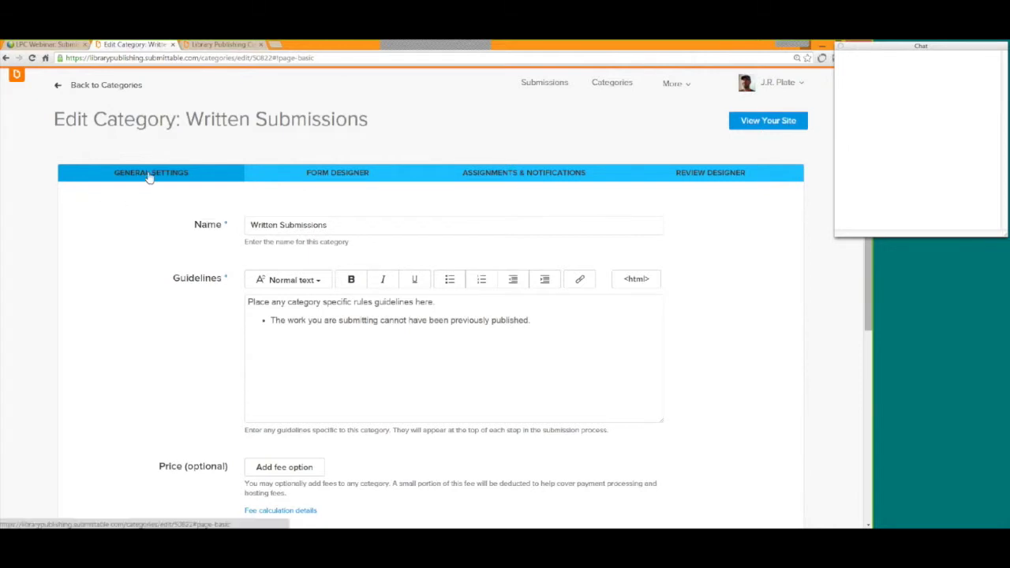
{"action": "left_click_drag", "start_coordinate": [193, 225], "coordinate": [225, 227]}
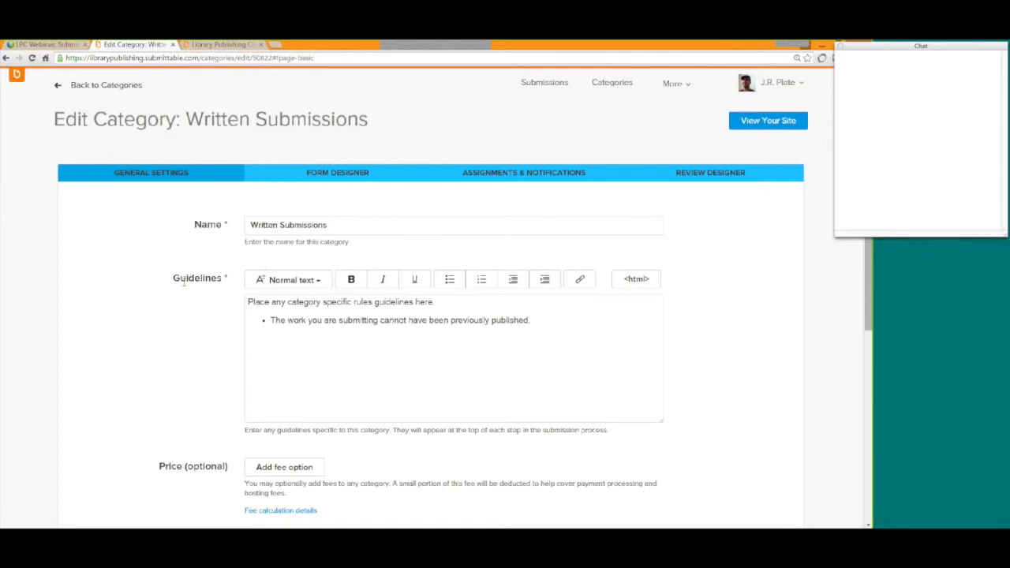
{"action": "left_click_drag", "start_coordinate": [172, 281], "coordinate": [224, 286]}
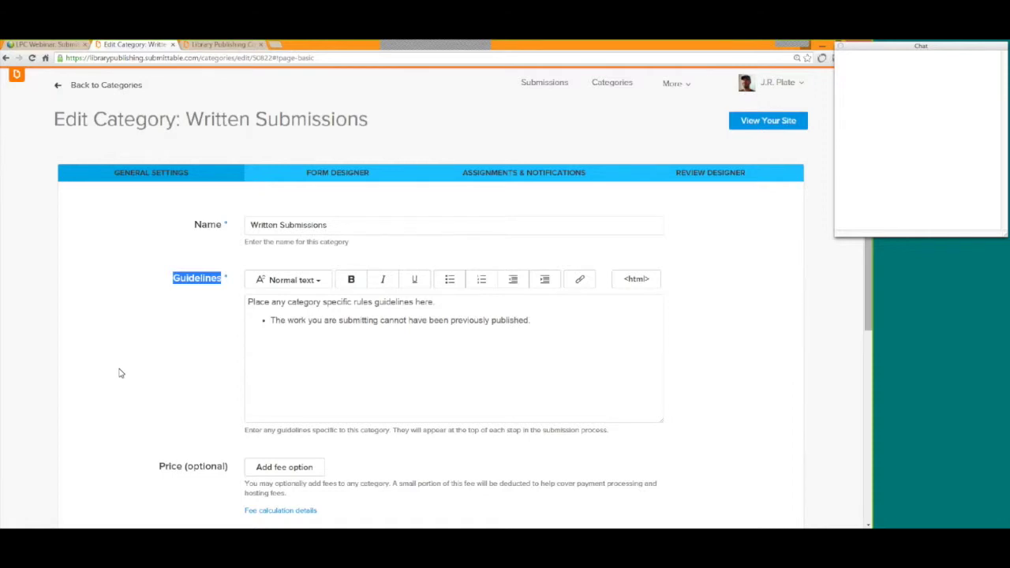
{"action": "scroll", "coordinate": [120, 373], "scroll_direction": "down", "scroll_amount": 1}
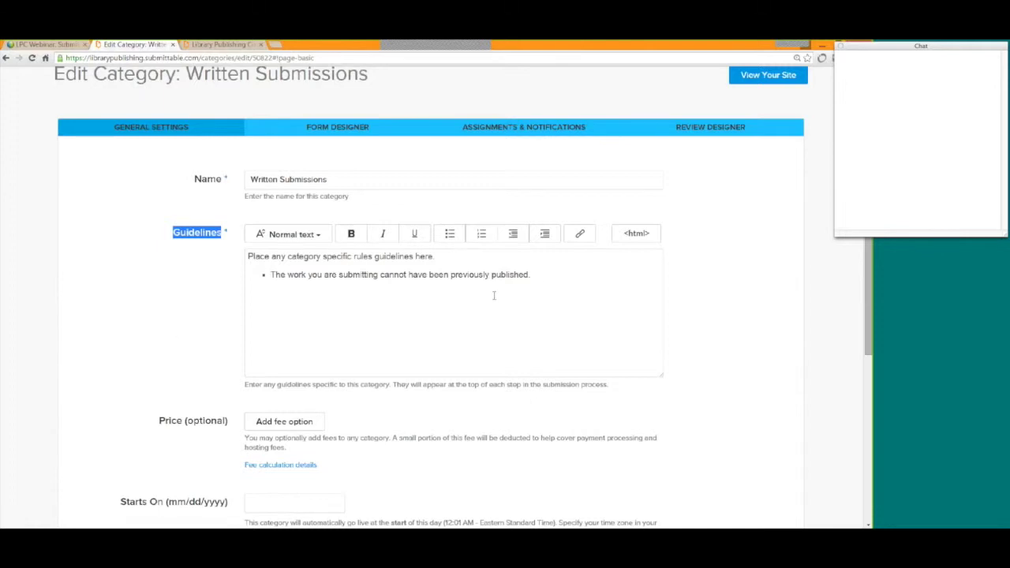
Review the previously-published guideline, then scroll down to the Price (optional) setting.
{"action": "left_click", "coordinate": [542, 275]}
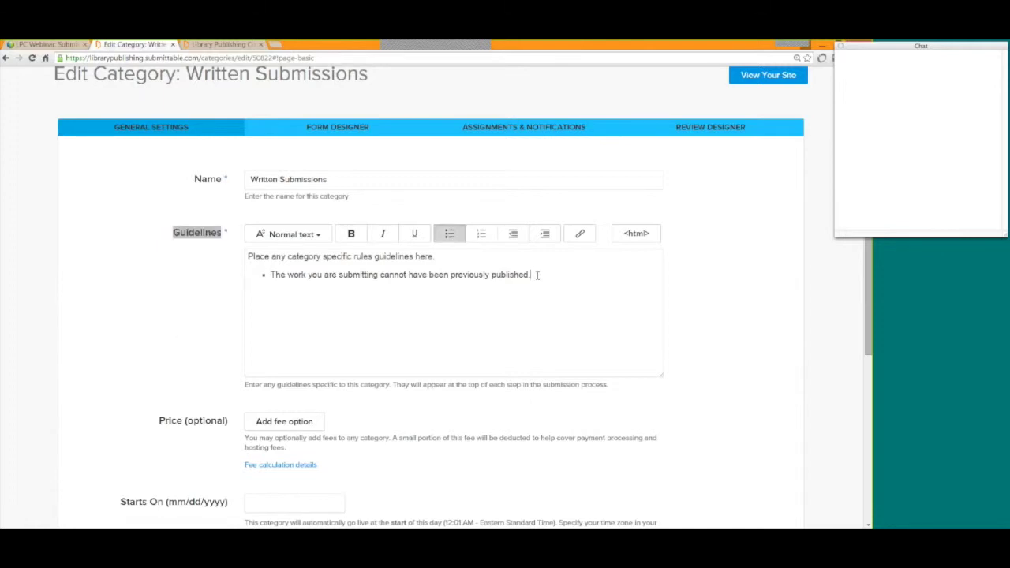
{"action": "left_click_drag", "start_coordinate": [536, 275], "coordinate": [135, 320]}
{"action": "left_click", "coordinate": [136, 321]}
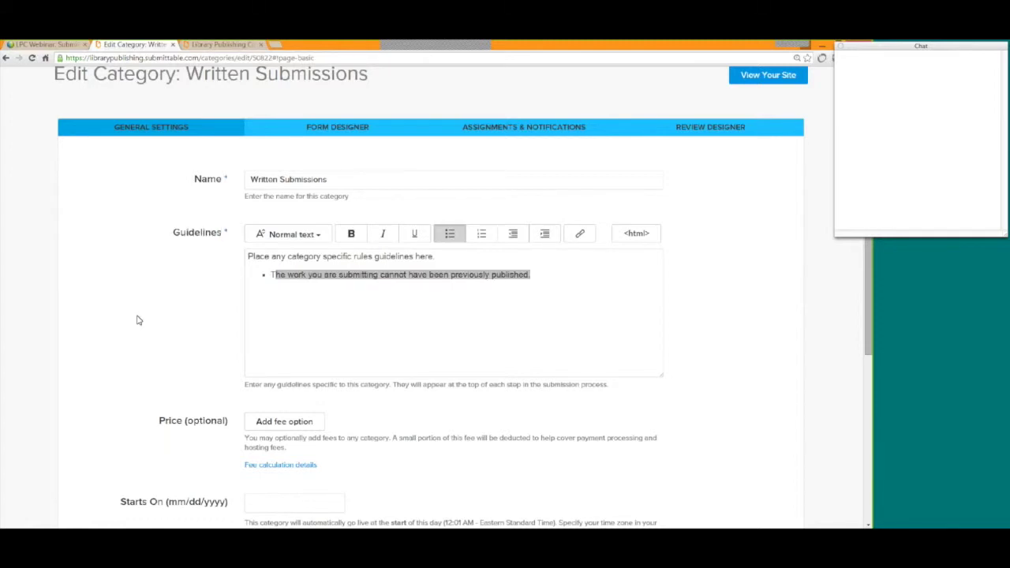
{"action": "left_click", "coordinate": [608, 274]}
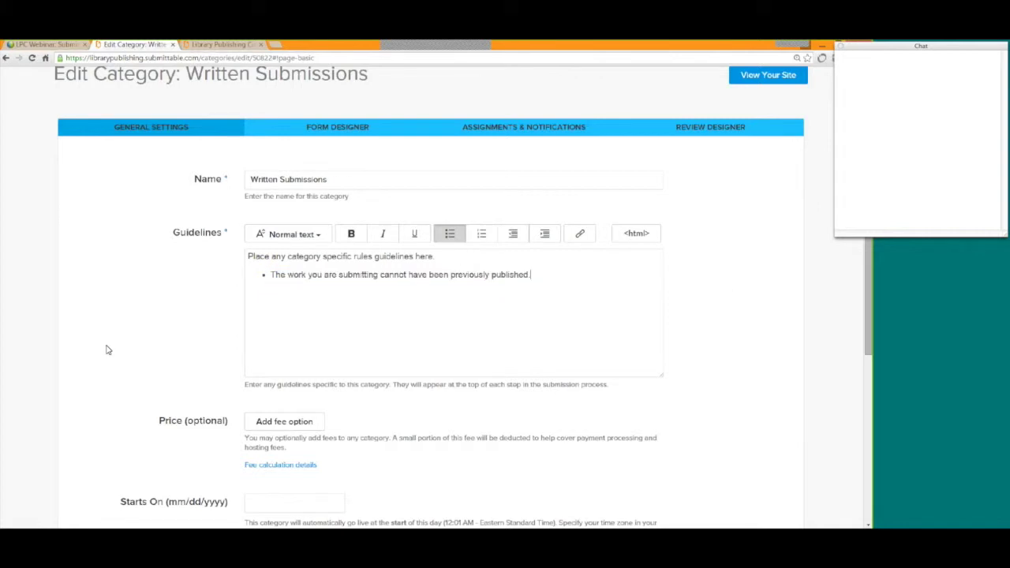
{"action": "scroll", "coordinate": [108, 349], "scroll_direction": "down", "scroll_amount": 3}
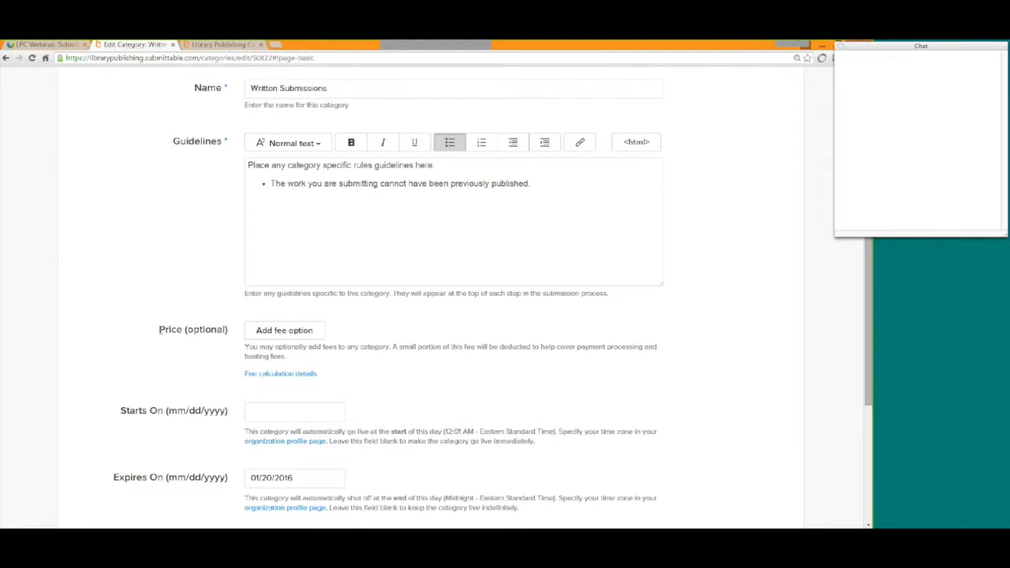
{"action": "left_click_drag", "start_coordinate": [159, 329], "coordinate": [183, 331]}
Enter a 5.00 USD fee and review the $3.76 received per submission.
{"action": "left_click", "coordinate": [277, 335]}
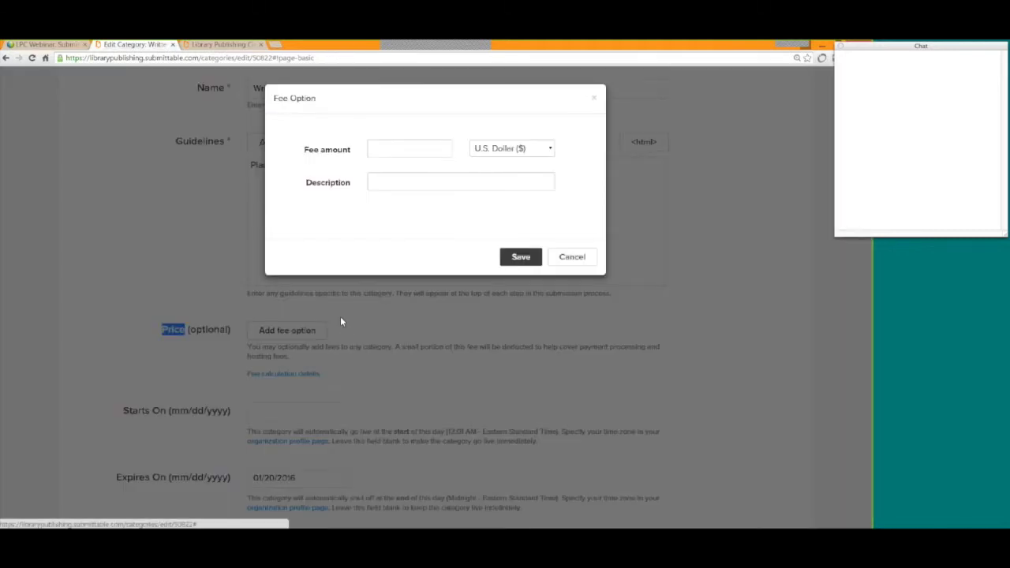
{"action": "left_click", "coordinate": [402, 149]}
{"action": "type", "text": "5.00"}
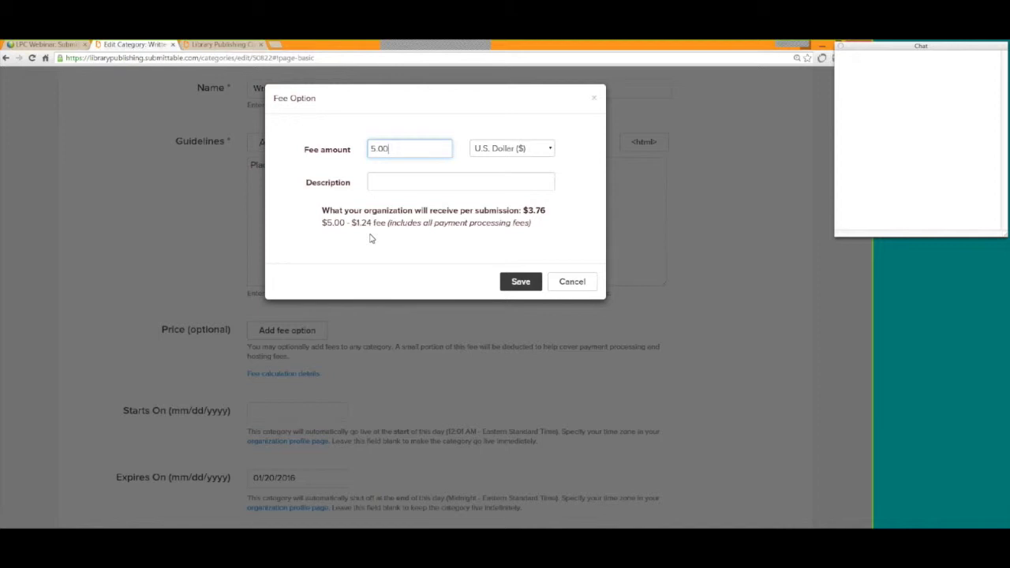
{"action": "left_click_drag", "start_coordinate": [548, 224], "coordinate": [528, 212]}
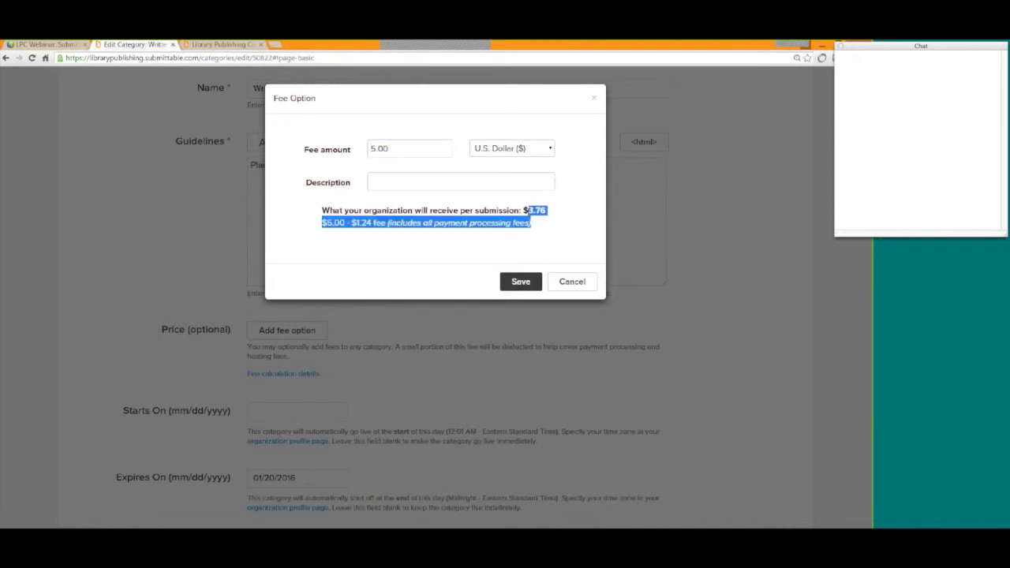
{"action": "left_click", "coordinate": [543, 226]}
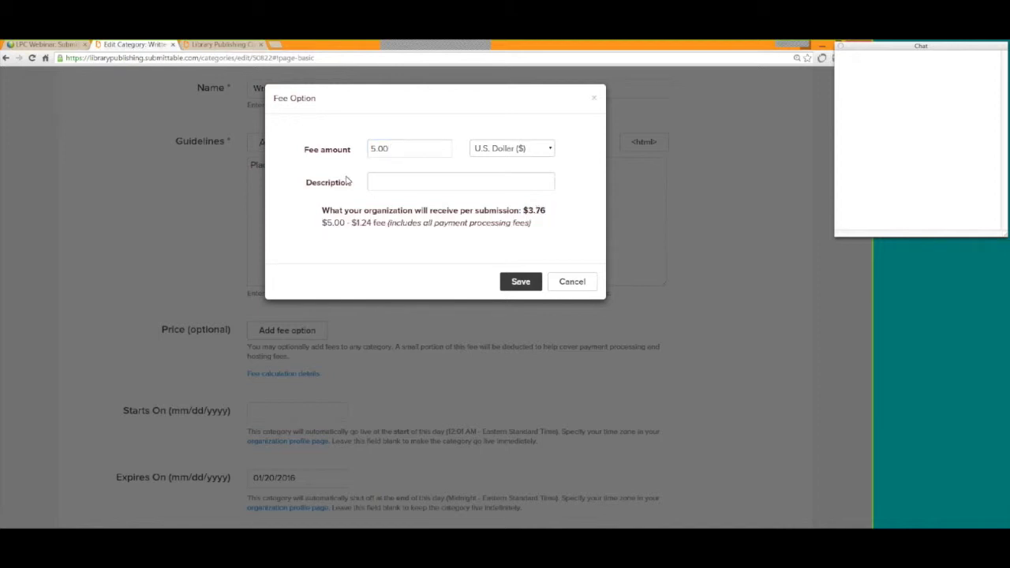
{"action": "left_click", "coordinate": [572, 283]}
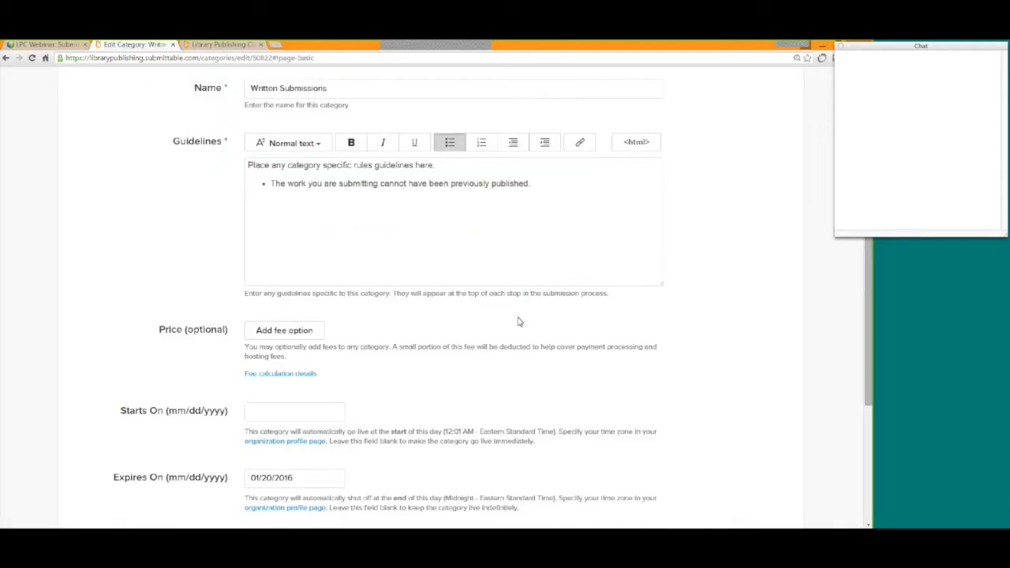
{"action": "scroll", "coordinate": [580, 351], "scroll_direction": "down", "scroll_amount": 1}
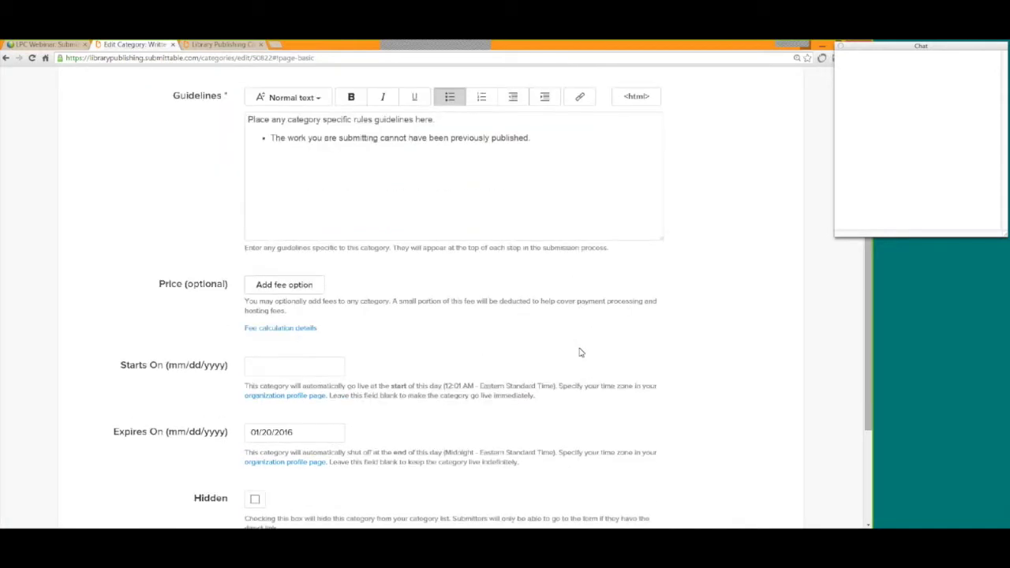
{"action": "scroll", "coordinate": [580, 353], "scroll_direction": "down", "scroll_amount": 1}
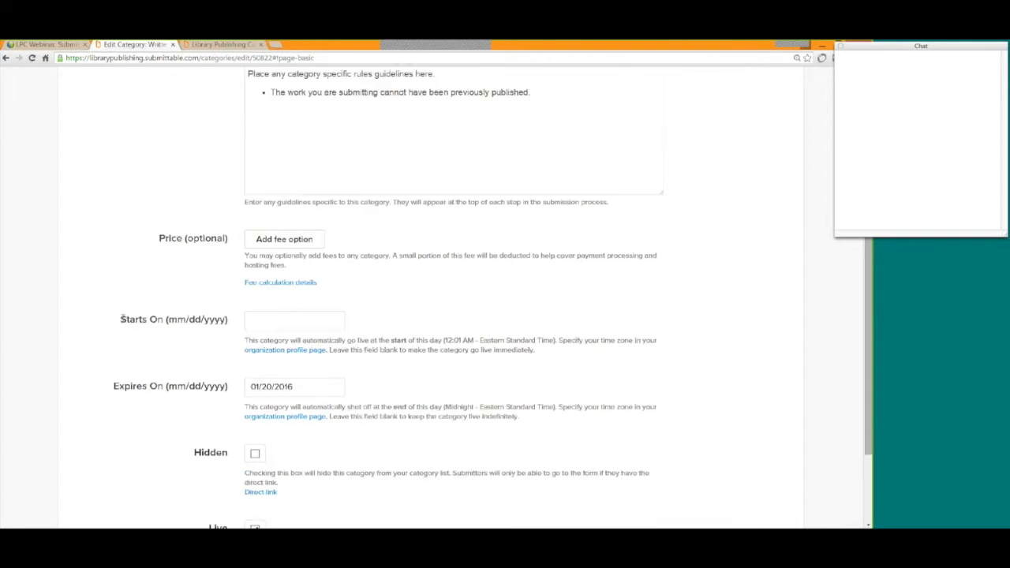
{"action": "left_click_drag", "start_coordinate": [120, 319], "coordinate": [163, 329]}
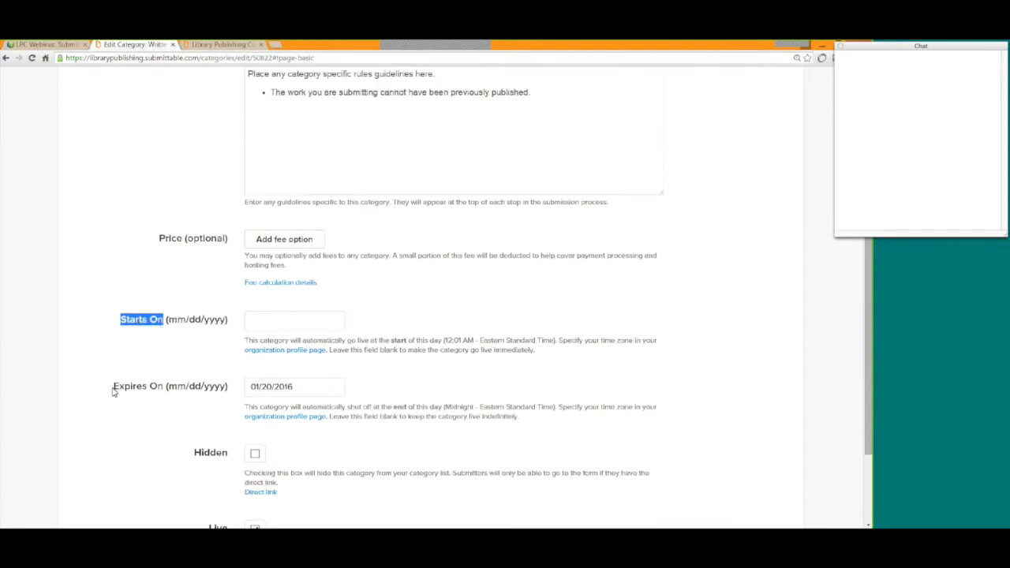
{"action": "left_click_drag", "start_coordinate": [113, 387], "coordinate": [163, 387]}
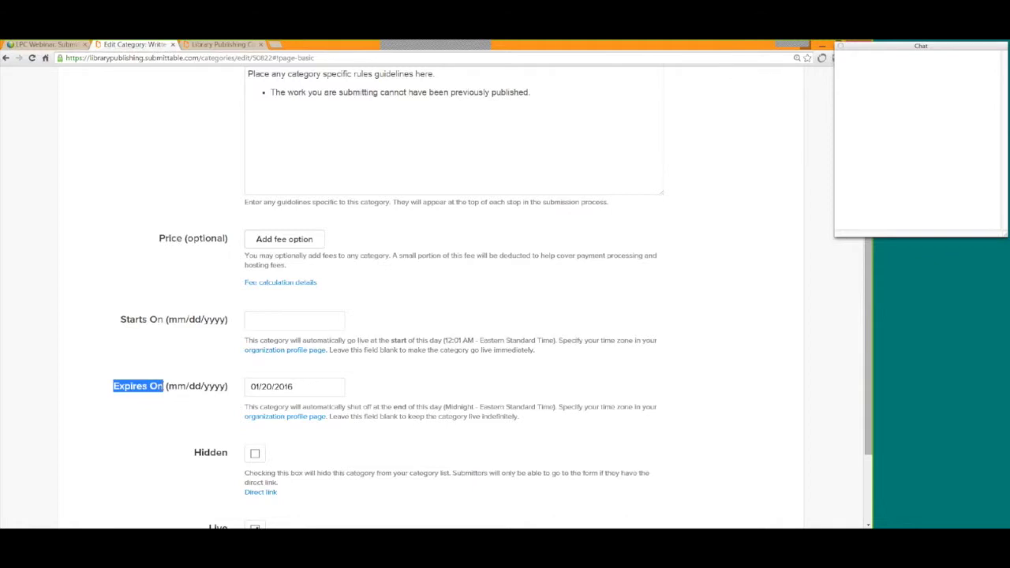
{"action": "left_click", "coordinate": [156, 401]}
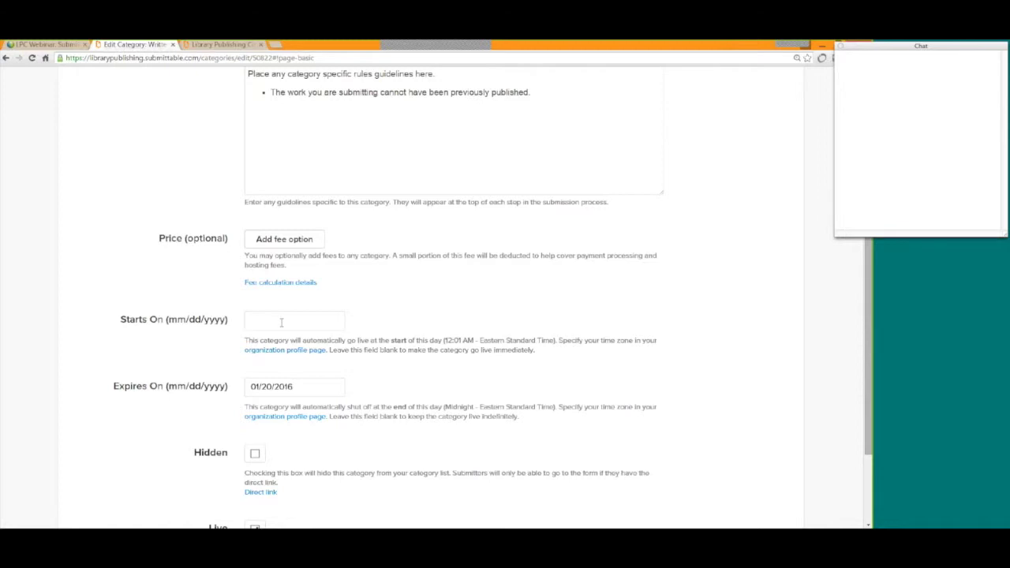
{"action": "left_click", "coordinate": [316, 388]}
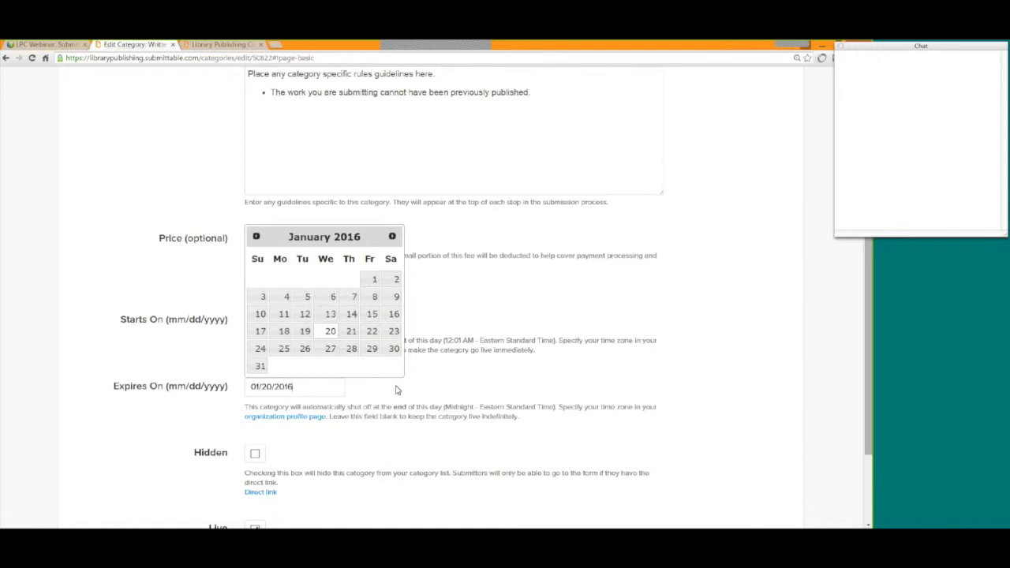
{"action": "left_click", "coordinate": [131, 420]}
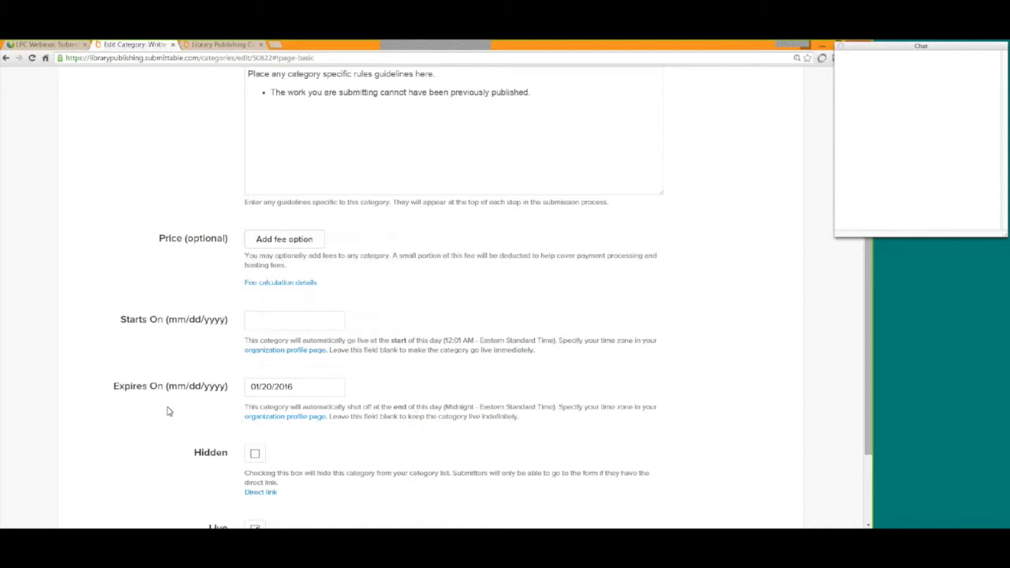
{"action": "scroll", "coordinate": [150, 420], "scroll_direction": "down", "scroll_amount": 1}
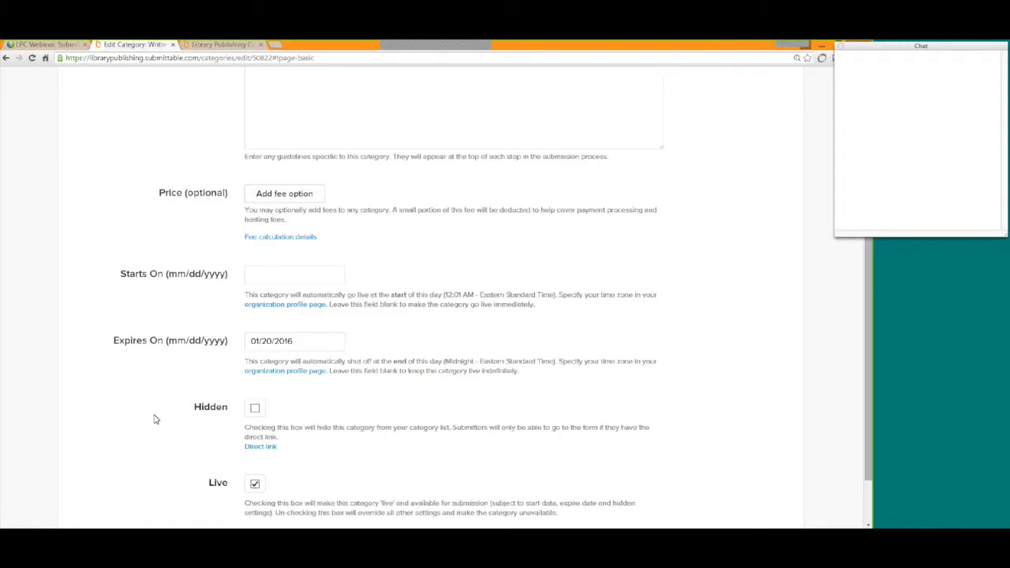
{"action": "scroll", "coordinate": [154, 420], "scroll_direction": "down", "scroll_amount": 1}
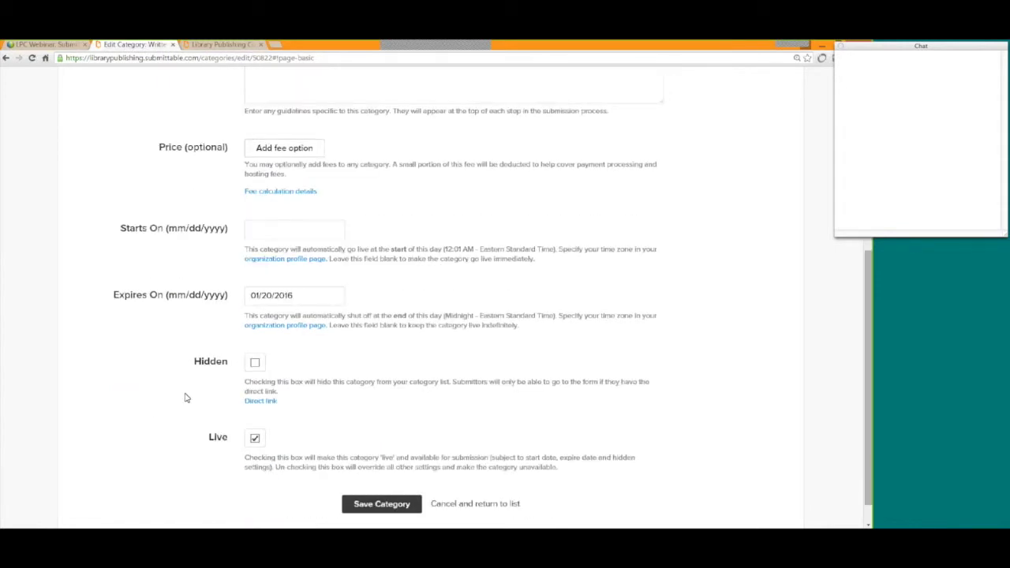
{"action": "left_click_drag", "start_coordinate": [195, 361], "coordinate": [257, 372]}
{"action": "left_click", "coordinate": [220, 369]}
{"action": "left_click_drag", "start_coordinate": [234, 363], "coordinate": [193, 361]}
{"action": "left_click", "coordinate": [201, 376]}
{"action": "left_click_drag", "start_coordinate": [210, 440], "coordinate": [225, 444]}
{"action": "left_click", "coordinate": [187, 444]}
{"action": "scroll", "coordinate": [717, 484], "scroll_direction": "up", "scroll_amount": 4}
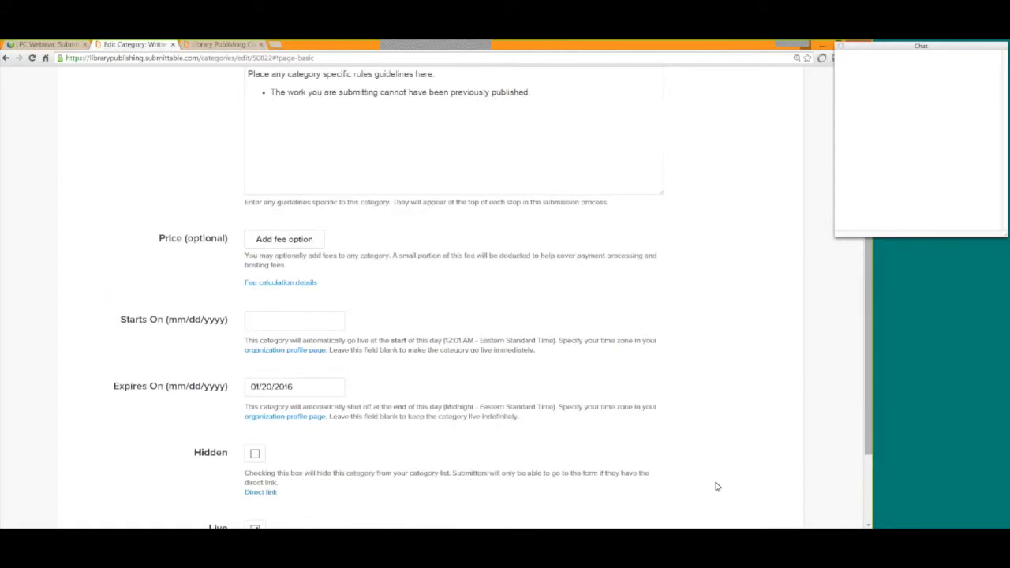
{"action": "scroll", "coordinate": [717, 486], "scroll_direction": "up", "scroll_amount": 1}
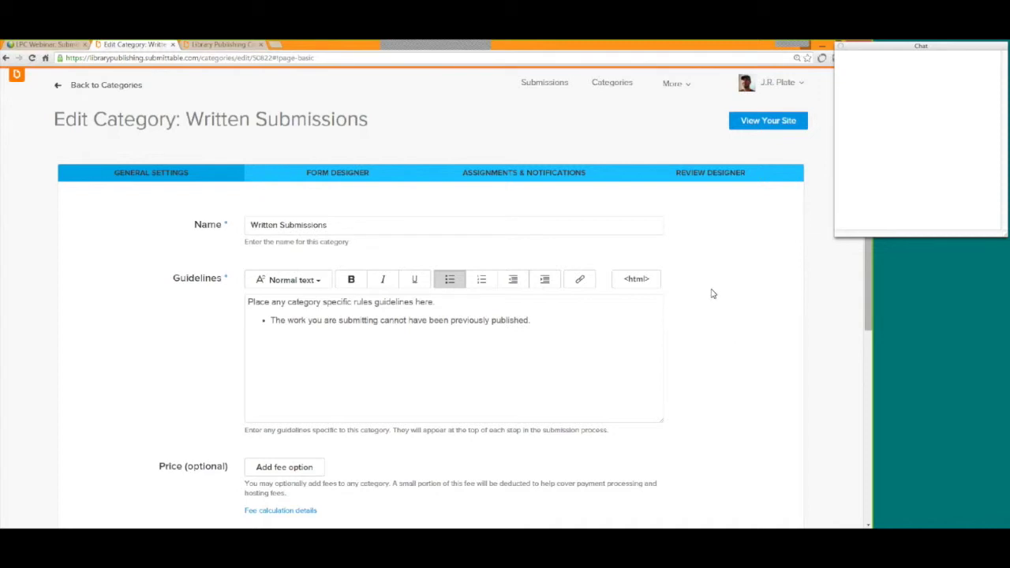
{"action": "left_click", "coordinate": [330, 179]}
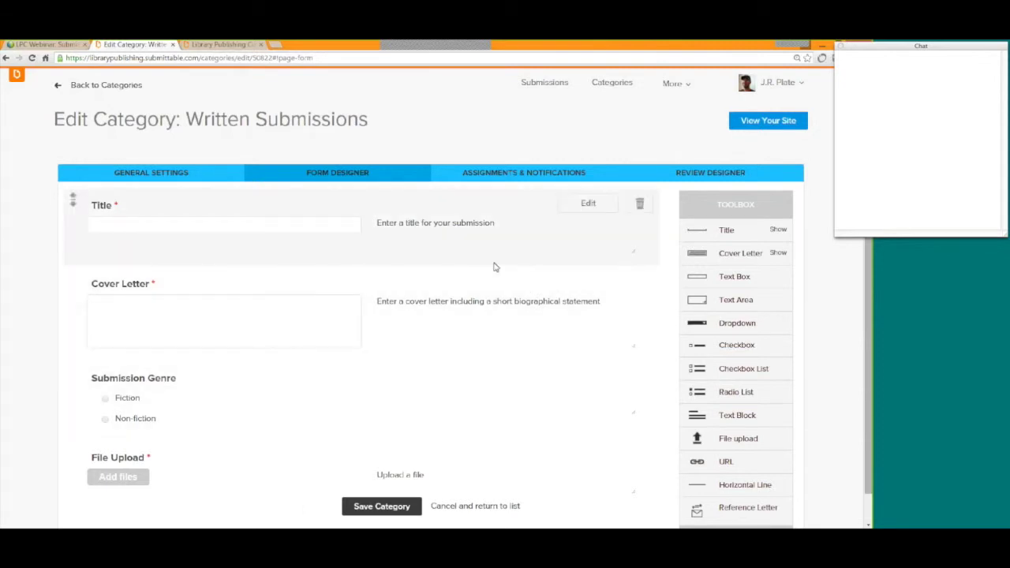
Scroll through the Written Submissions form's Title, Cover Letter, File Upload and Genre fields.
{"action": "scroll", "coordinate": [492, 300], "scroll_direction": "down", "scroll_amount": 1}
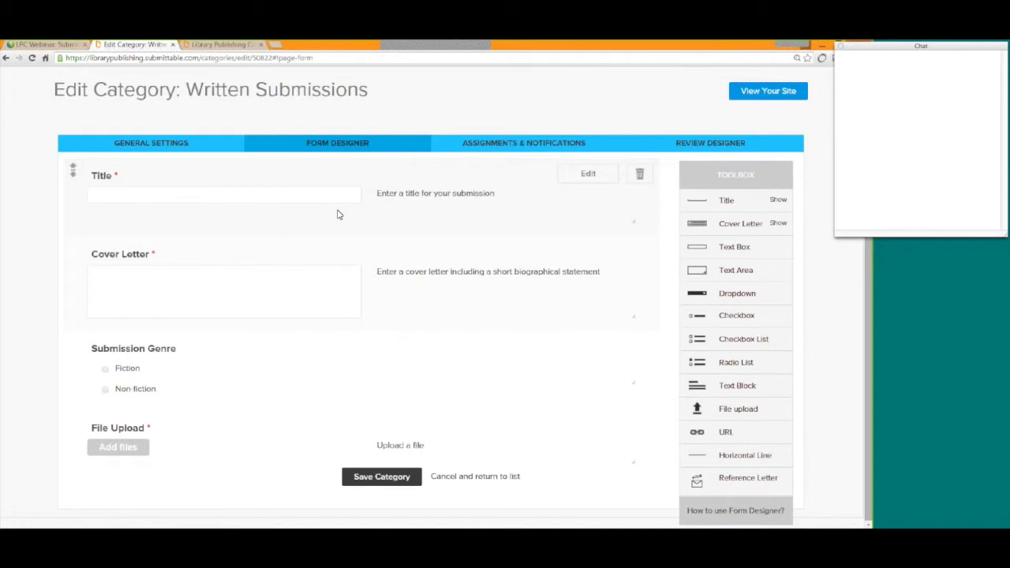
Add a required 'What is your favorite color?' text box below Title.
{"action": "left_click_drag", "start_coordinate": [756, 248], "coordinate": [323, 244]}
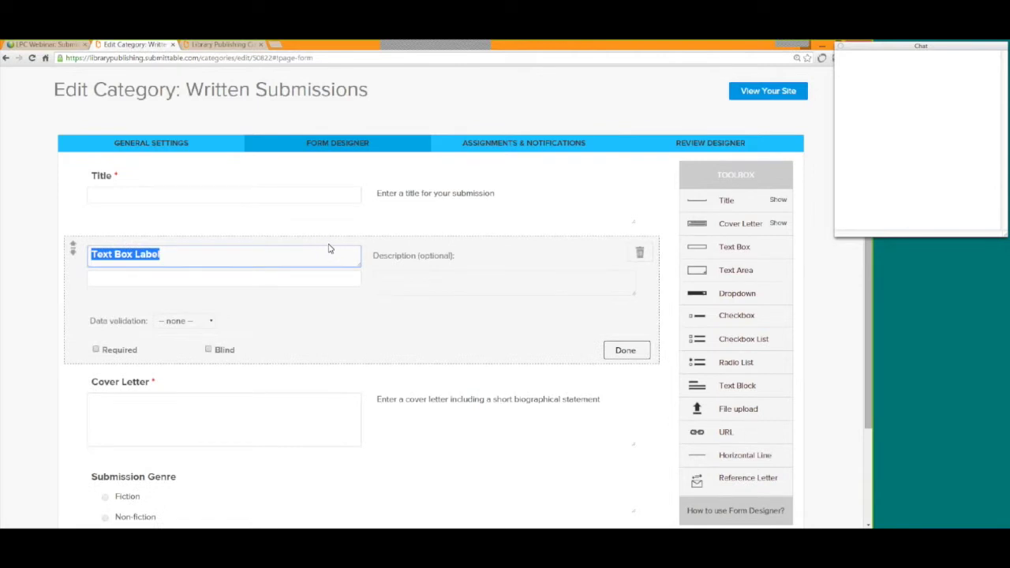
{"action": "type", "text": "What"}
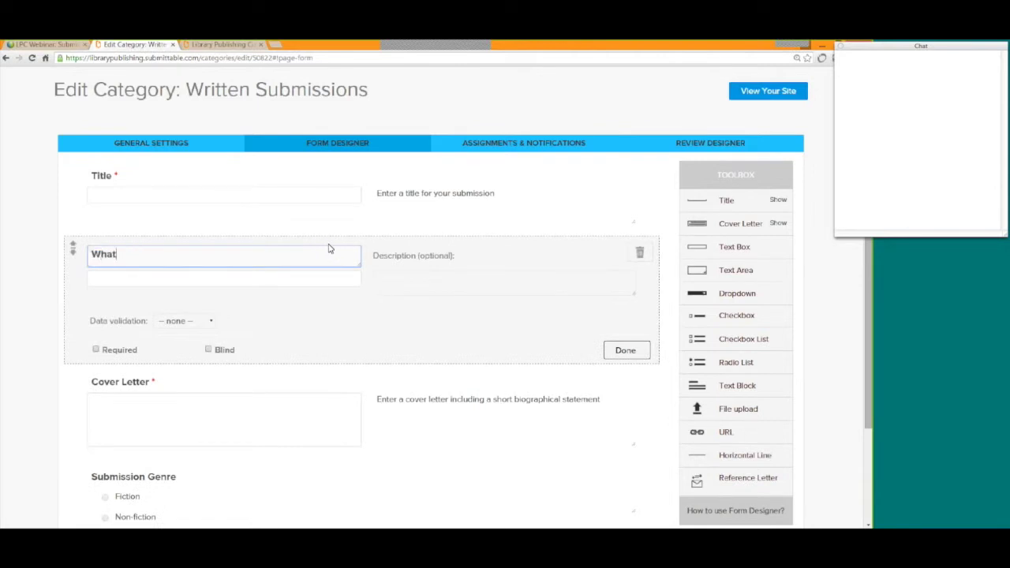
{"action": "type", "text": " is your favorite Co"}
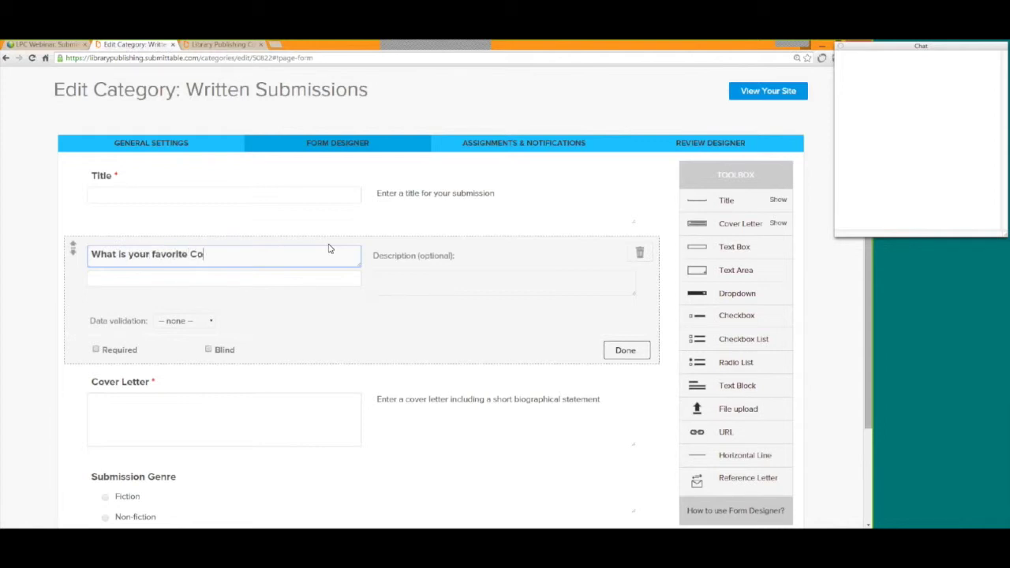
{"action": "key", "text": "BackSpace"}
{"action": "key", "text": "BackSpace"}
{"action": "type", "text": "color"}
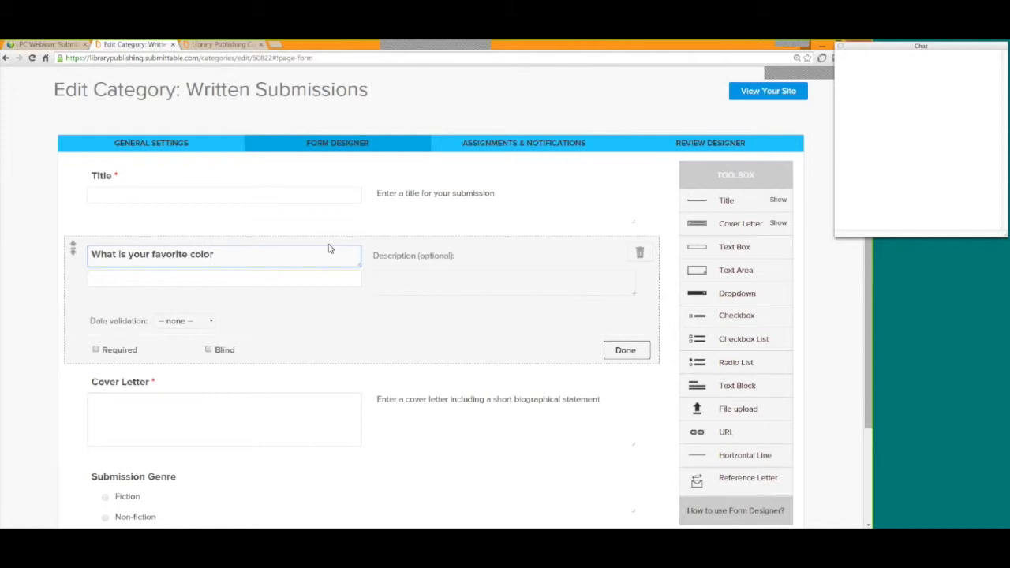
{"action": "type", "text": "?"}
{"action": "left_click", "coordinate": [95, 351]}
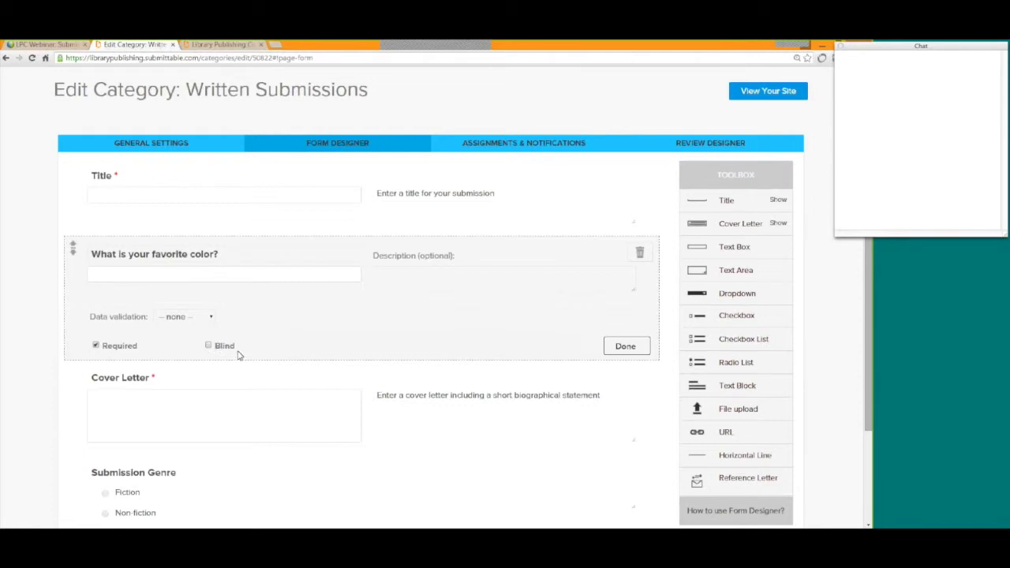
{"action": "left_click", "coordinate": [618, 348]}
{"action": "scroll", "coordinate": [611, 340], "scroll_direction": "down", "scroll_amount": 1}
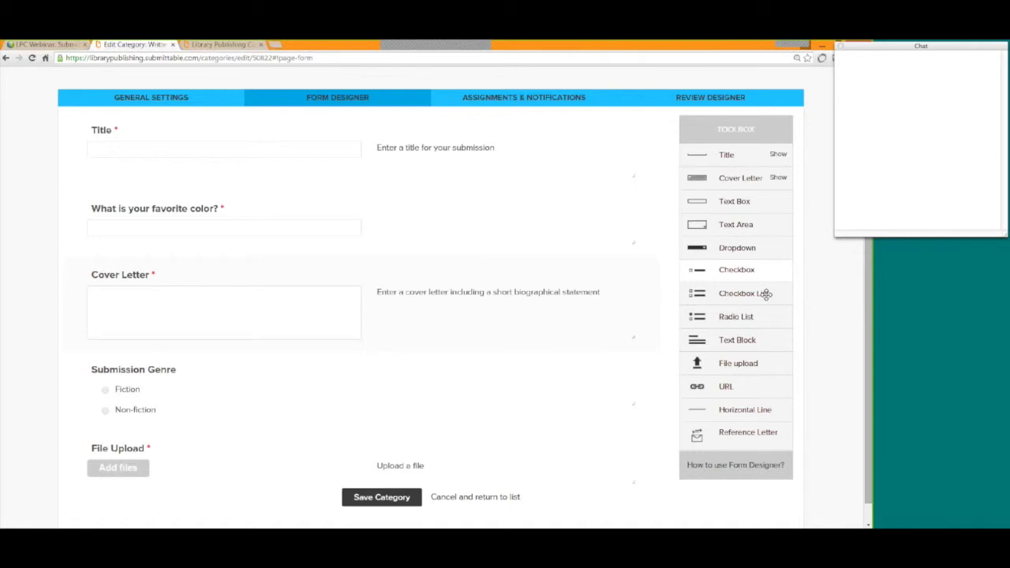
{"action": "scroll", "coordinate": [839, 343], "scroll_direction": "down", "scroll_amount": 1}
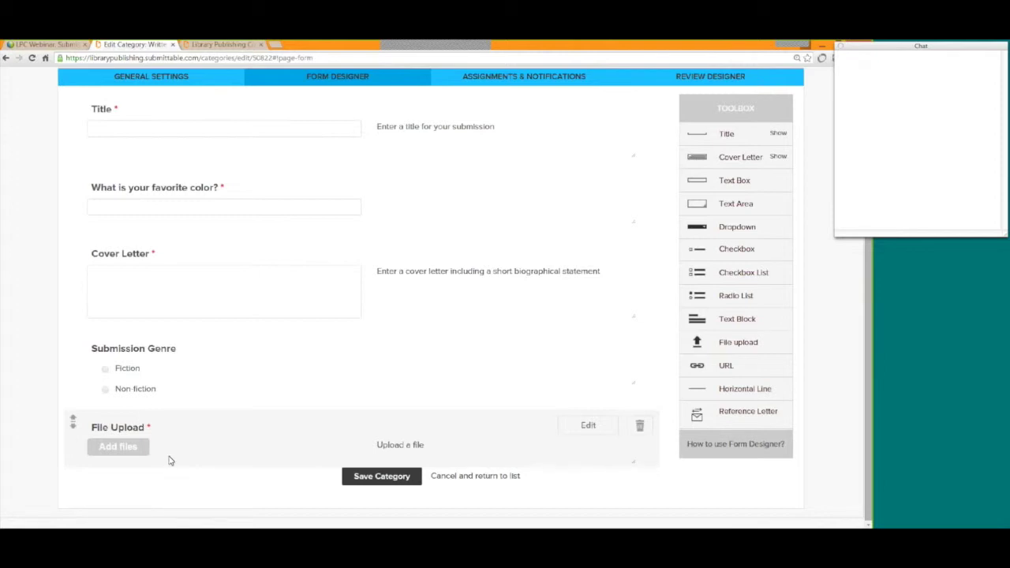
{"action": "left_click", "coordinate": [220, 442]}
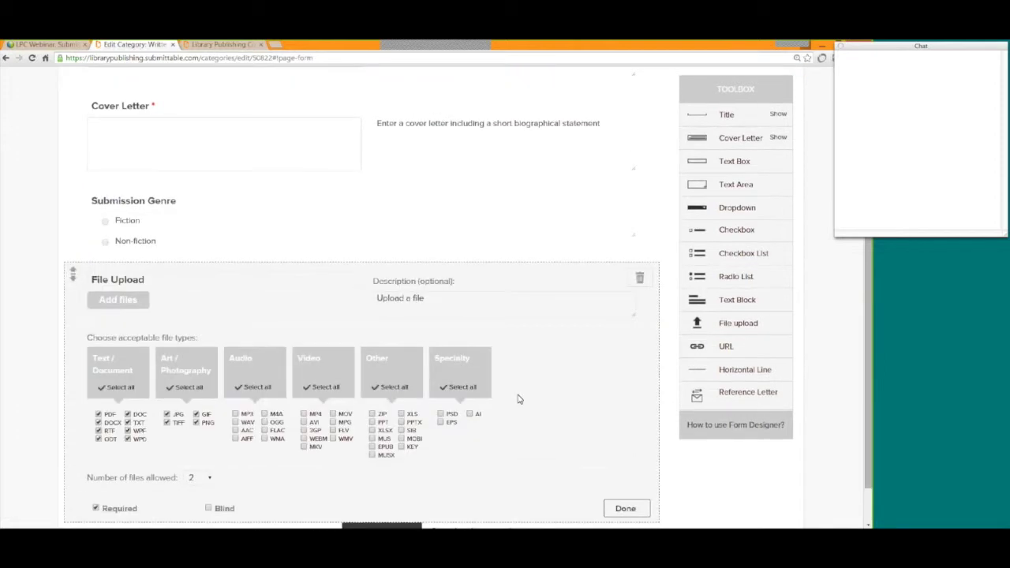
{"action": "scroll", "coordinate": [518, 399], "scroll_direction": "down", "scroll_amount": 1}
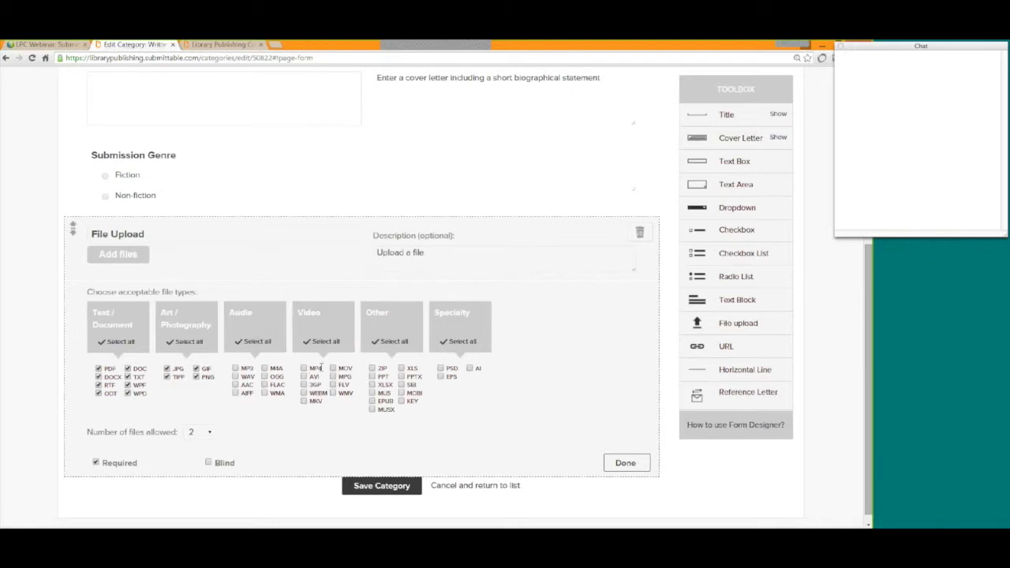
{"action": "scroll", "coordinate": [571, 412], "scroll_direction": "up", "scroll_amount": 1}
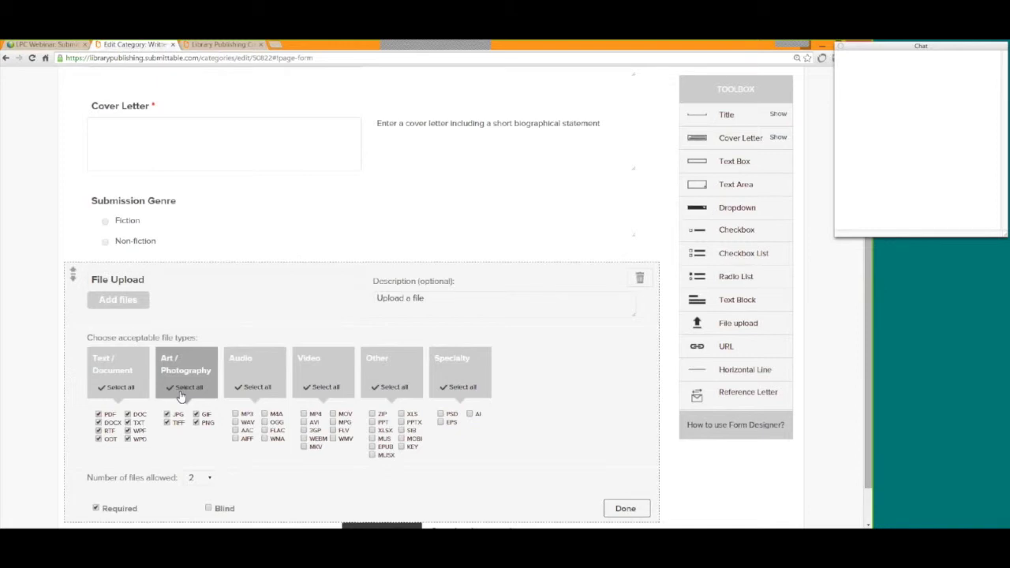
{"action": "left_click", "coordinate": [627, 509]}
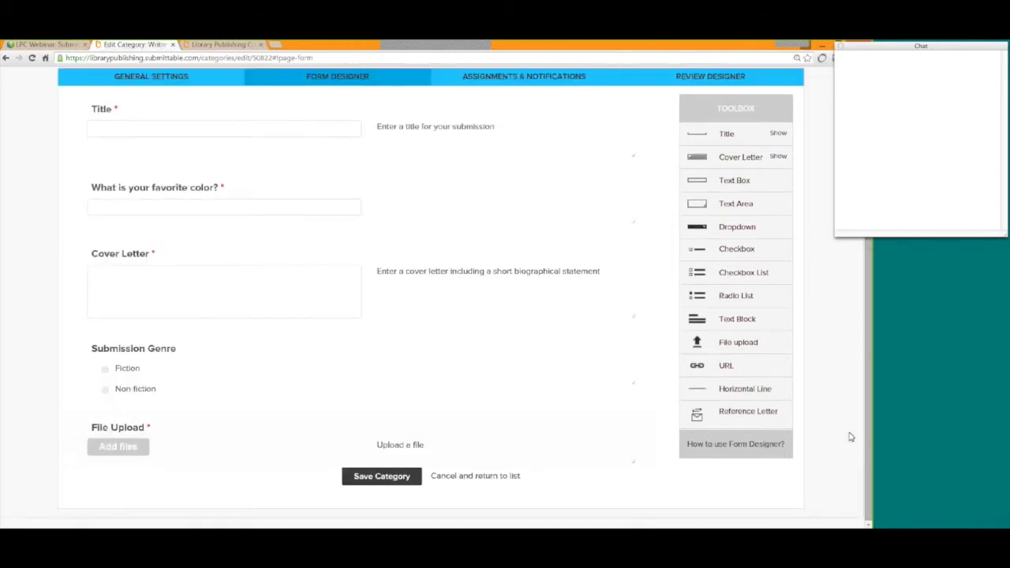
{"action": "scroll", "coordinate": [850, 436], "scroll_direction": "up", "scroll_amount": 3}
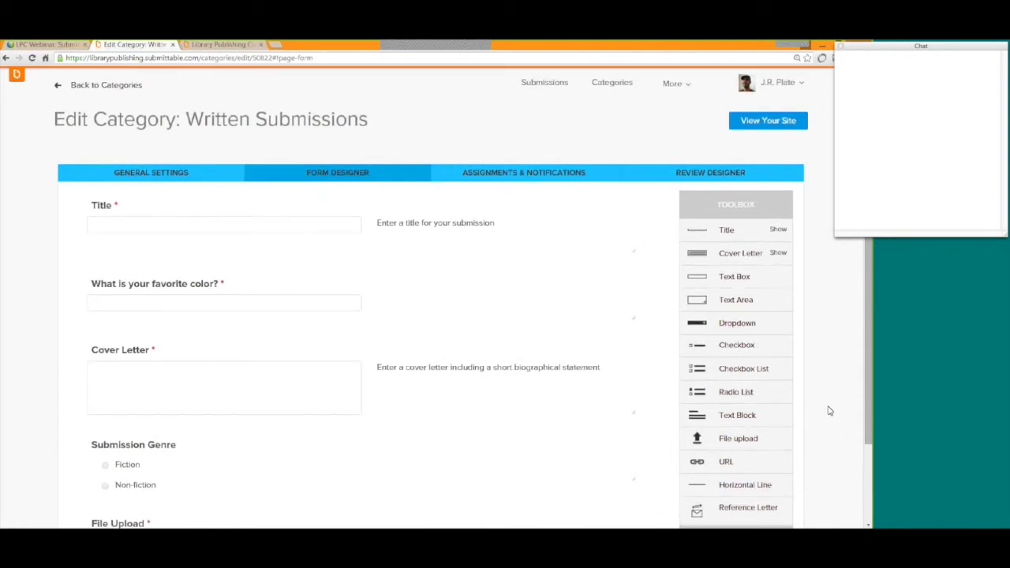
{"action": "left_click", "coordinate": [517, 180]}
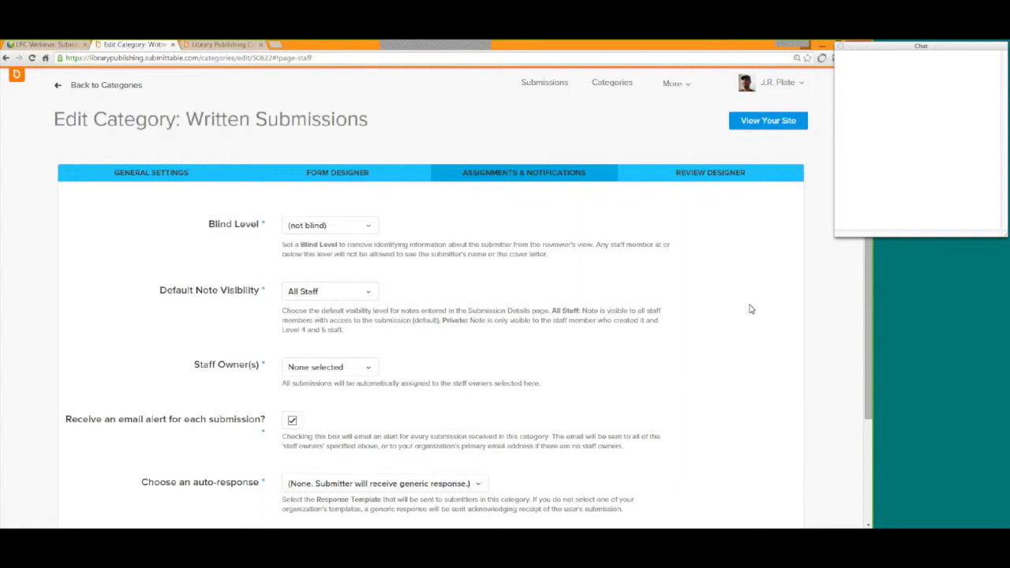
{"action": "scroll", "coordinate": [750, 308], "scroll_direction": "down", "scroll_amount": 1}
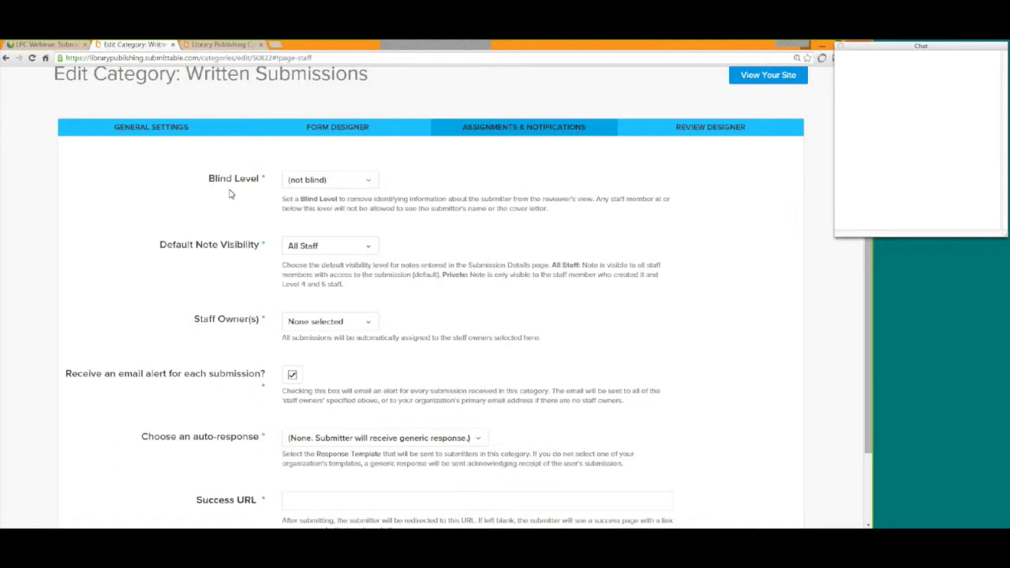
{"action": "left_click_drag", "start_coordinate": [210, 178], "coordinate": [260, 181]}
{"action": "left_click", "coordinate": [259, 181]}
{"action": "left_click_drag", "start_coordinate": [207, 180], "coordinate": [258, 183]}
{"action": "left_click", "coordinate": [229, 266]}
{"action": "left_click_drag", "start_coordinate": [165, 247], "coordinate": [256, 251]}
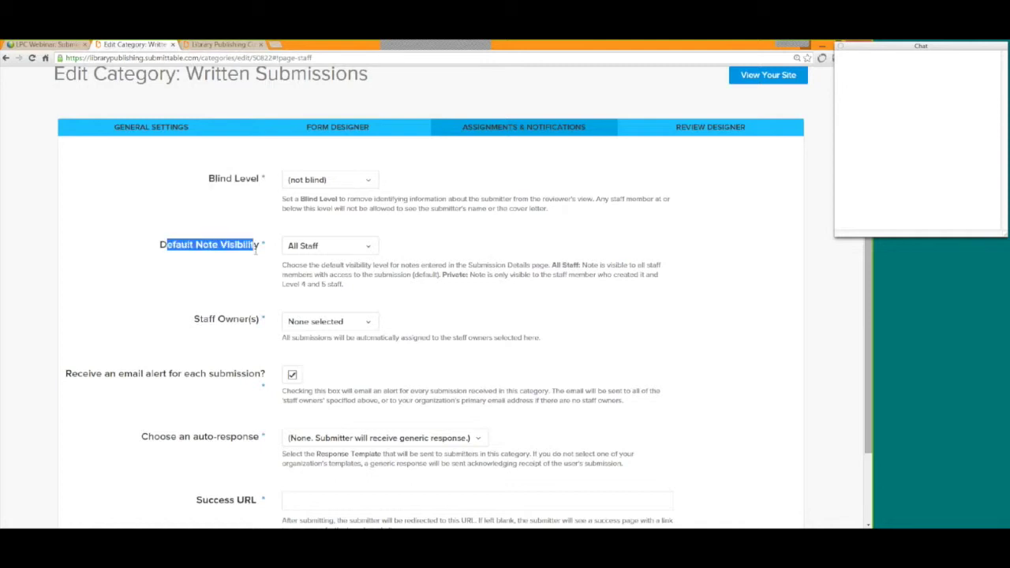
{"action": "left_click", "coordinate": [232, 286]}
{"action": "scroll", "coordinate": [221, 268], "scroll_direction": "down", "scroll_amount": 2}
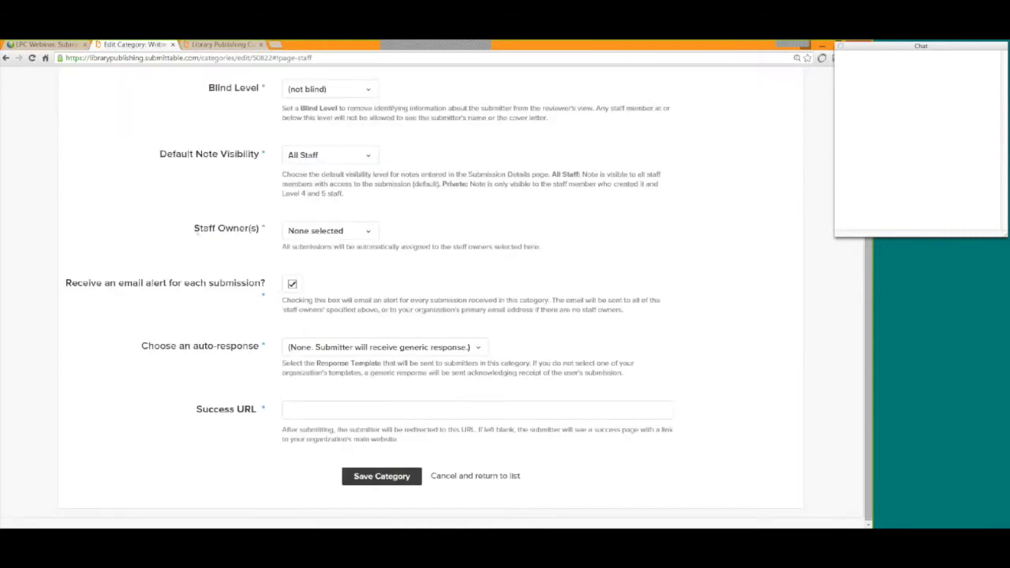
{"action": "left_click_drag", "start_coordinate": [194, 229], "coordinate": [257, 229]}
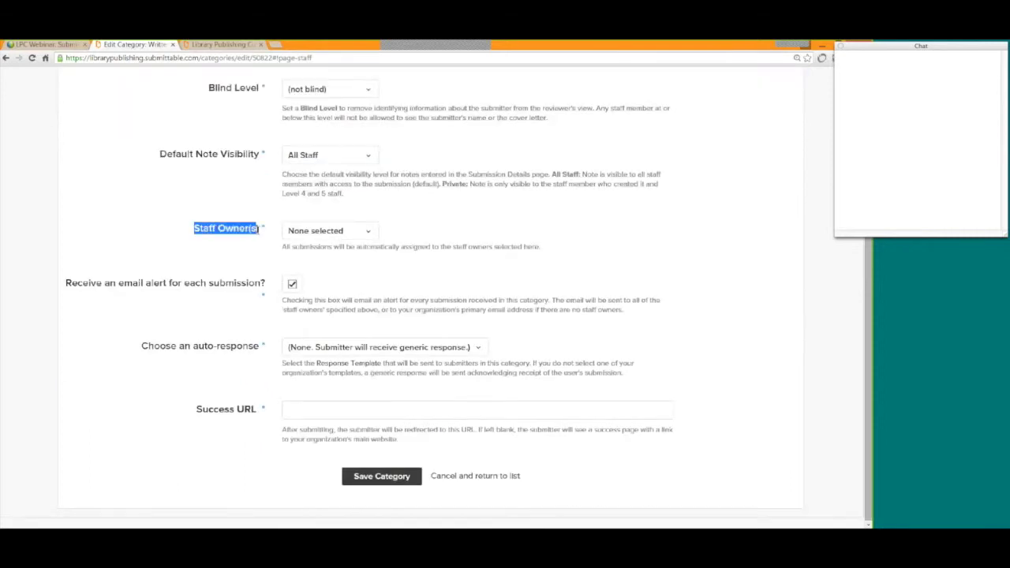
{"action": "left_click", "coordinate": [378, 234]}
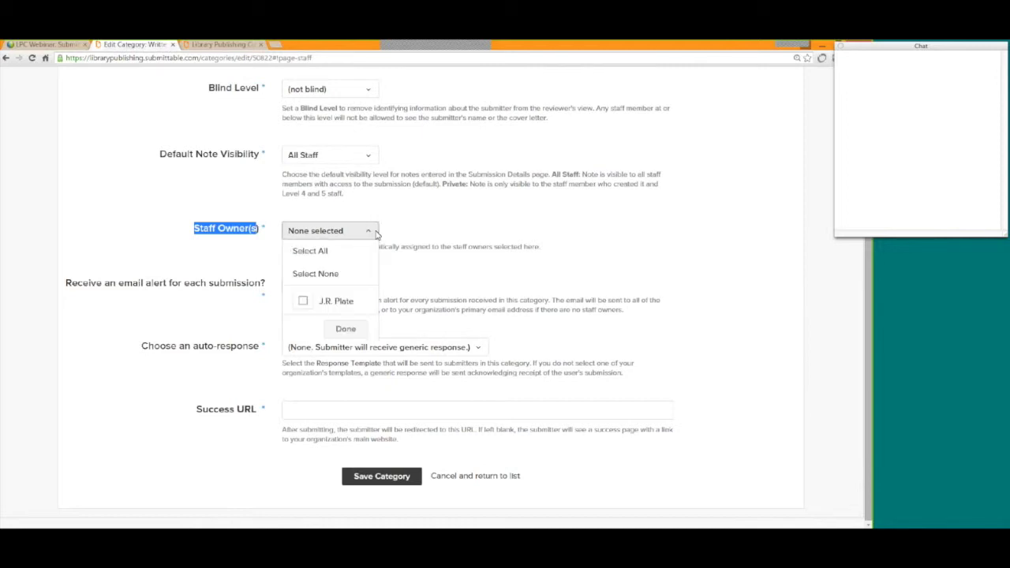
{"action": "left_click", "coordinate": [464, 274]}
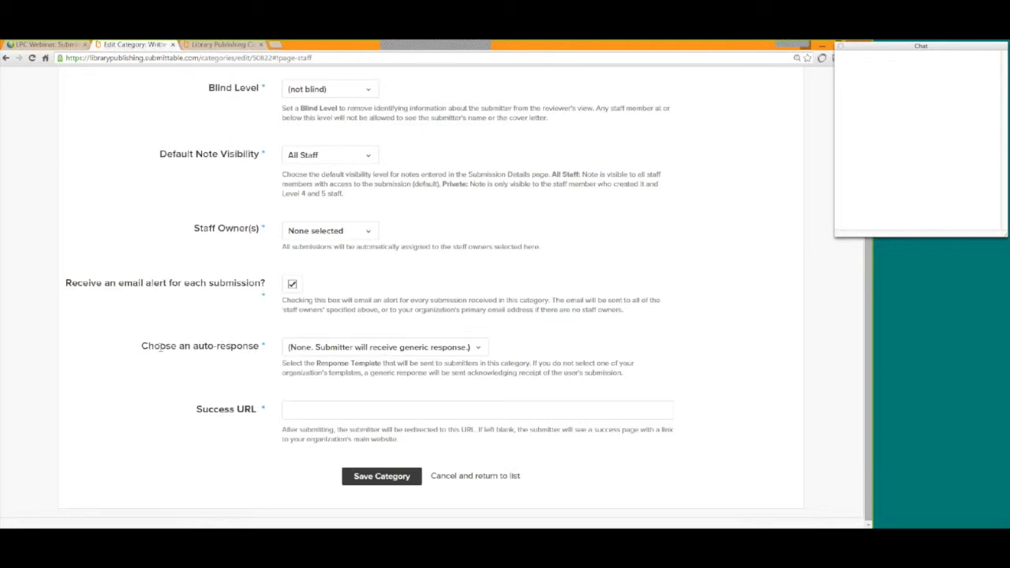
{"action": "left_click_drag", "start_coordinate": [142, 348], "coordinate": [255, 350]}
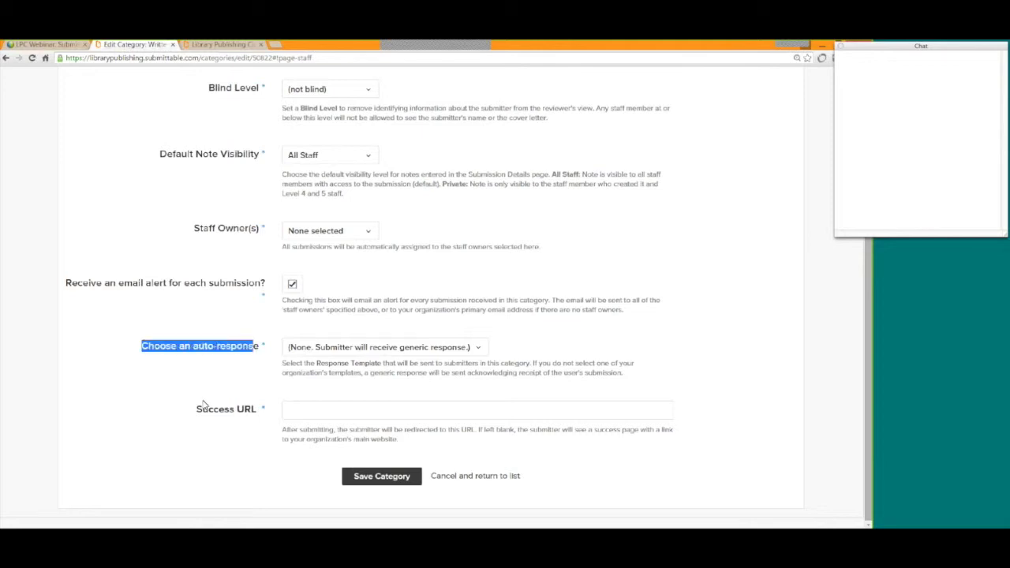
{"action": "left_click_drag", "start_coordinate": [197, 411], "coordinate": [252, 418]}
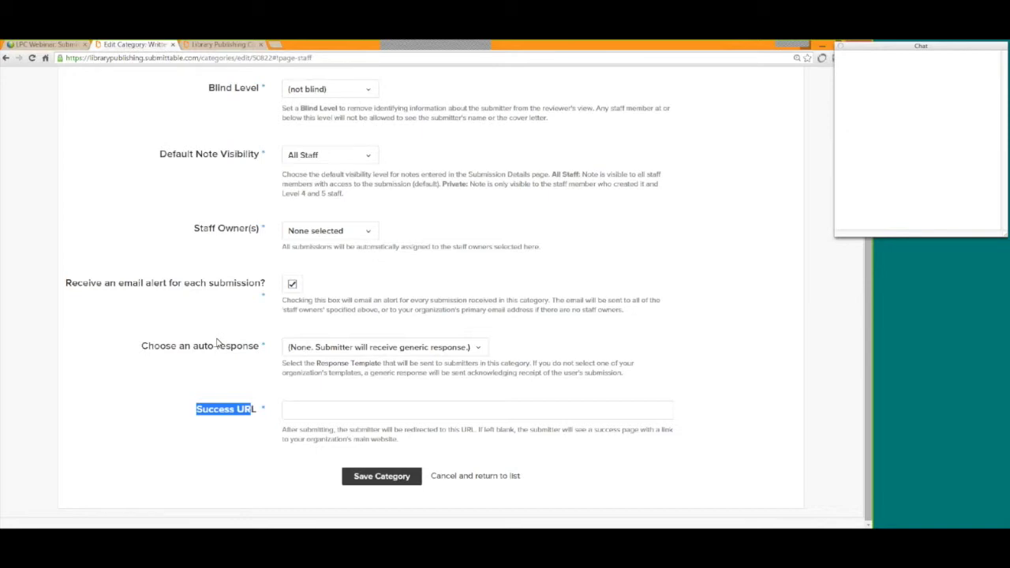
{"action": "left_click", "coordinate": [156, 399]}
{"action": "scroll", "coordinate": [729, 432], "scroll_direction": "up", "scroll_amount": 1}
{"action": "scroll", "coordinate": [711, 434], "scroll_direction": "up", "scroll_amount": 2}
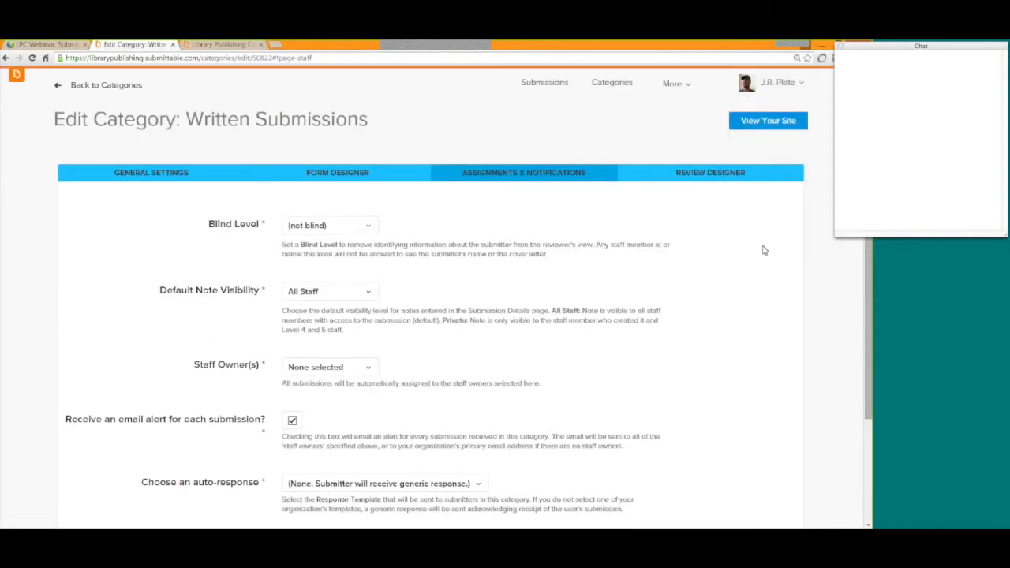
Open the Review Designer and look through the sample custom review form.
{"action": "left_click", "coordinate": [710, 173]}
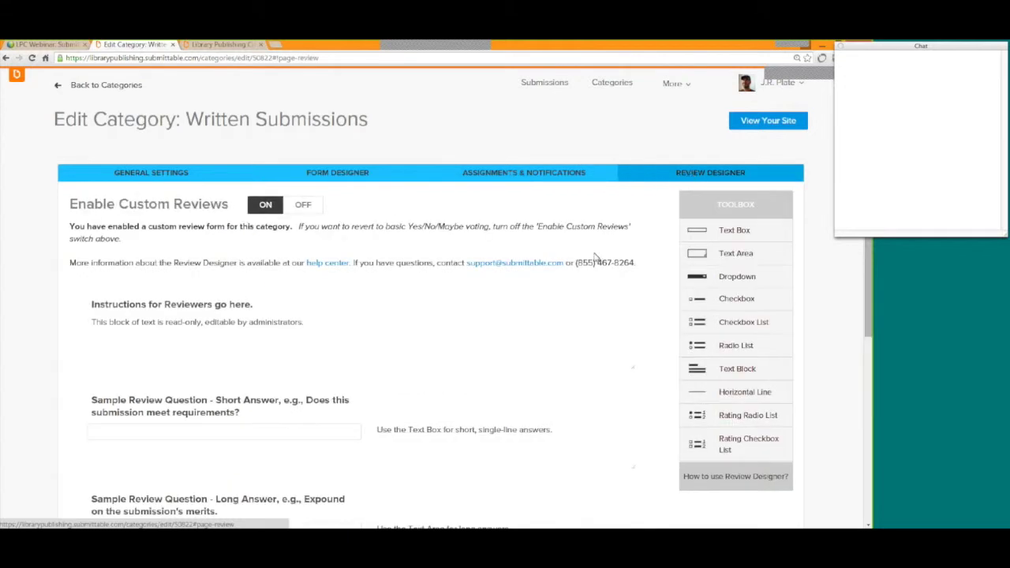
{"action": "scroll", "coordinate": [578, 258], "scroll_direction": "down", "scroll_amount": 1}
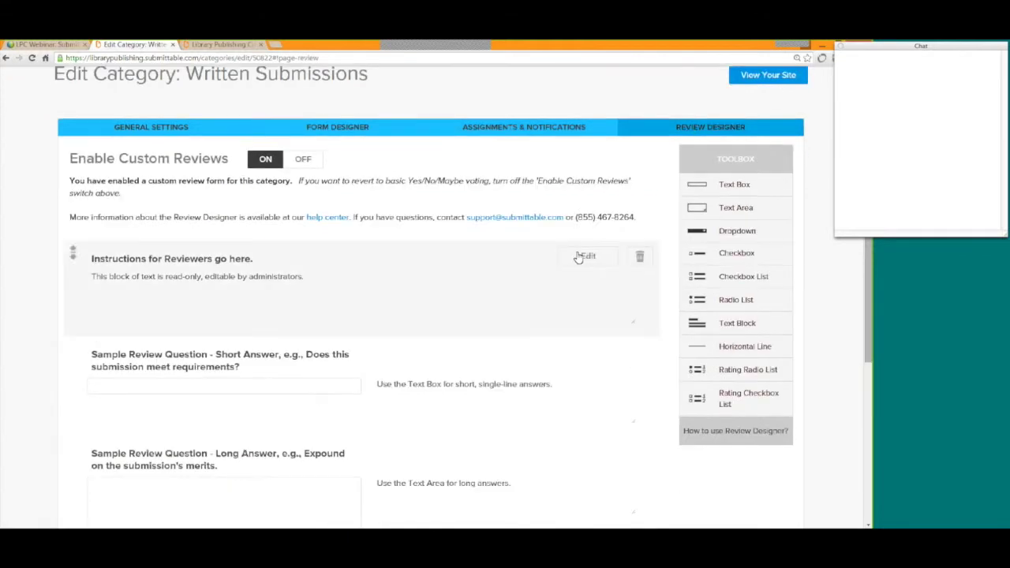
{"action": "scroll", "coordinate": [472, 192], "scroll_direction": "down", "scroll_amount": 1}
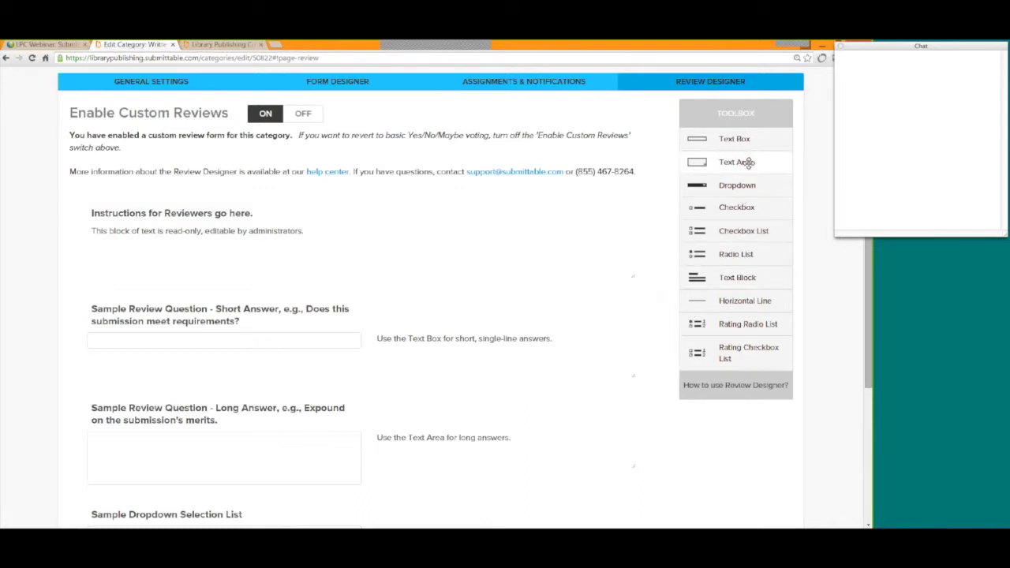
{"action": "scroll", "coordinate": [415, 237], "scroll_direction": "down", "scroll_amount": 1}
{"action": "scroll", "coordinate": [416, 240], "scroll_direction": "down", "scroll_amount": 4}
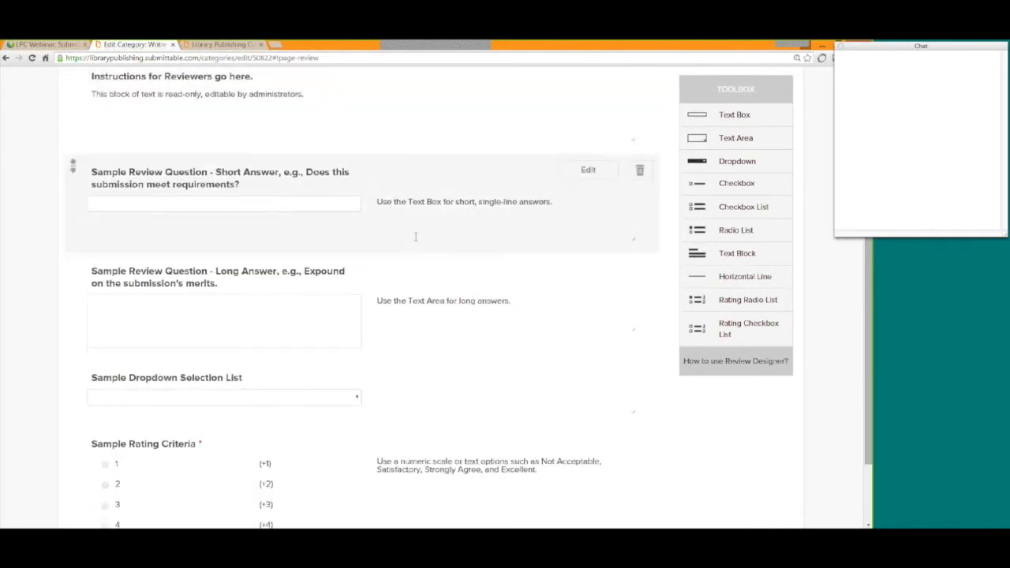
{"action": "scroll", "coordinate": [402, 368], "scroll_direction": "up", "scroll_amount": 4}
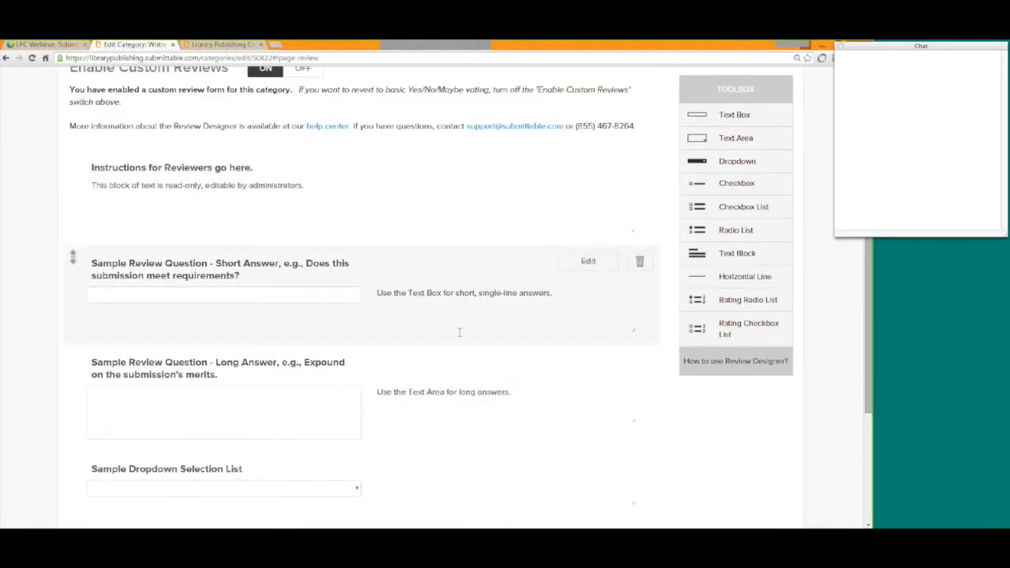
{"action": "scroll", "coordinate": [459, 332], "scroll_direction": "down", "scroll_amount": 1}
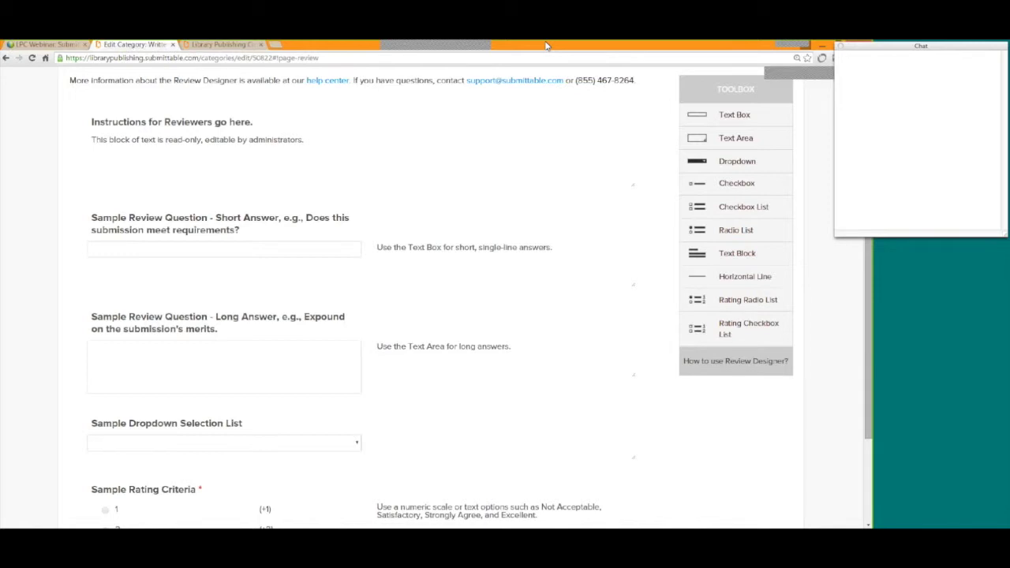
{"action": "scroll", "coordinate": [526, 311], "scroll_direction": "up", "scroll_amount": 1}
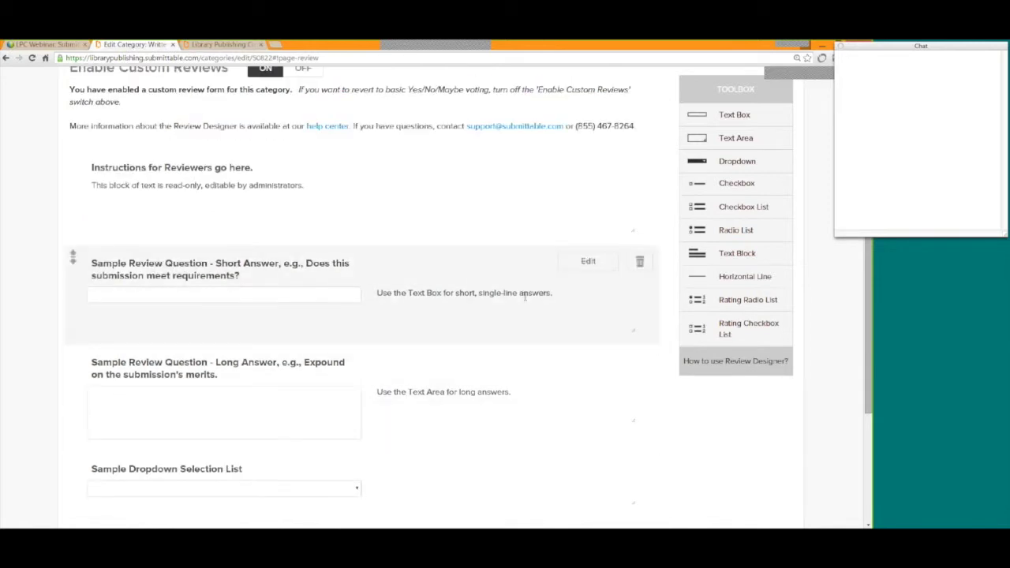
{"action": "scroll", "coordinate": [528, 297], "scroll_direction": "up", "scroll_amount": 1}
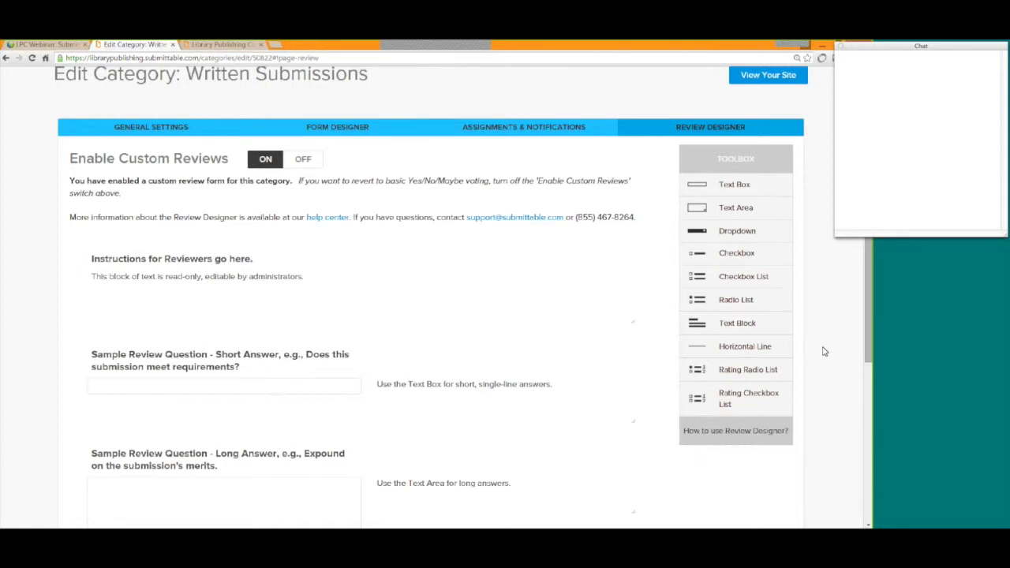
{"action": "scroll", "coordinate": [824, 351], "scroll_direction": "down", "scroll_amount": 2}
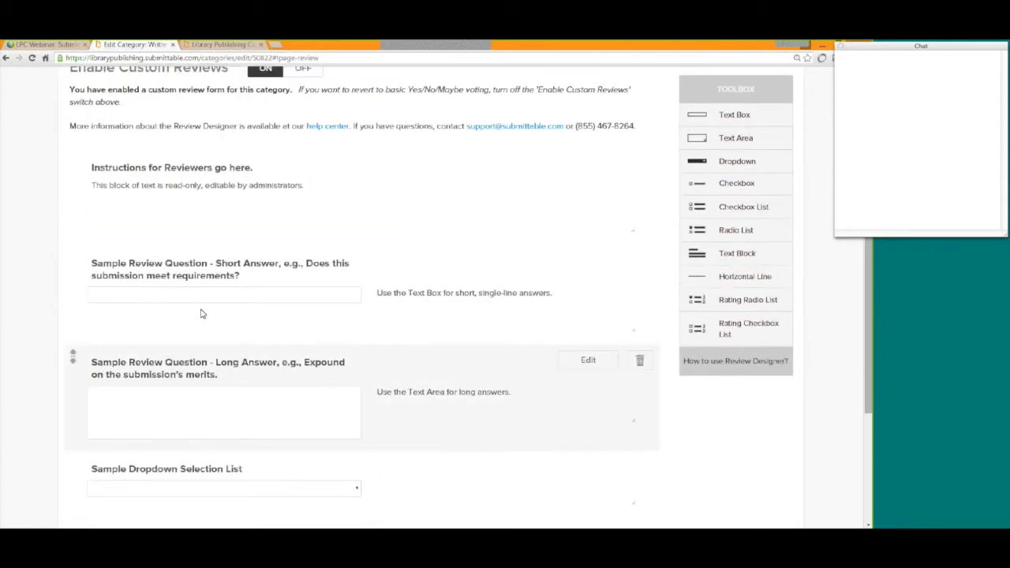
{"action": "scroll", "coordinate": [231, 197], "scroll_direction": "down", "scroll_amount": 2}
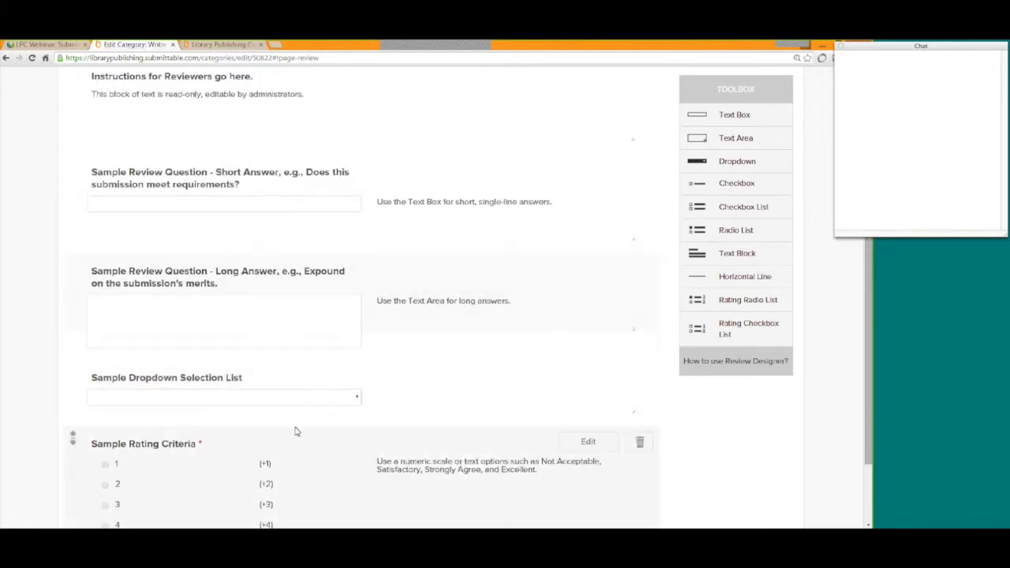
{"action": "scroll", "coordinate": [296, 432], "scroll_direction": "up", "scroll_amount": 4}
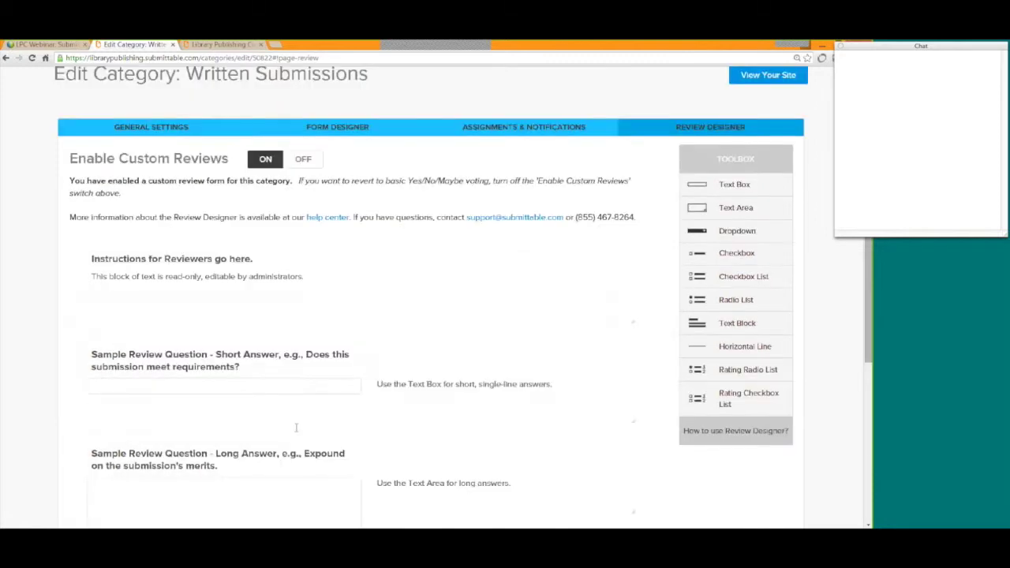
Set Enable Custom Reviews to OFF and save the category.
{"action": "left_click", "coordinate": [310, 161]}
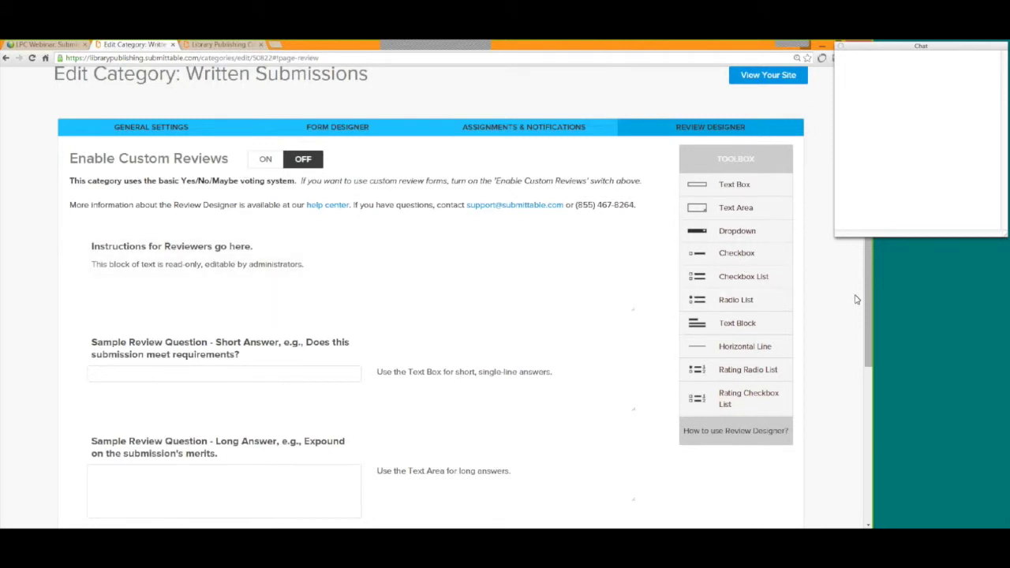
{"action": "scroll", "coordinate": [849, 301], "scroll_direction": "down", "scroll_amount": 1}
{"action": "scroll", "coordinate": [849, 301], "scroll_direction": "down", "scroll_amount": 3}
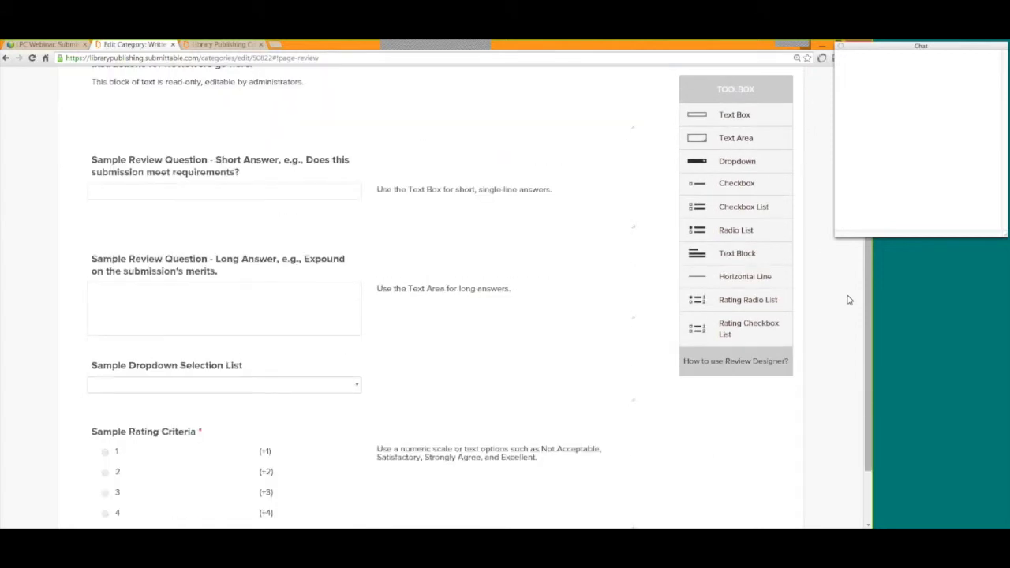
{"action": "scroll", "coordinate": [849, 300], "scroll_direction": "down", "scroll_amount": 2}
{"action": "left_click", "coordinate": [379, 477]}
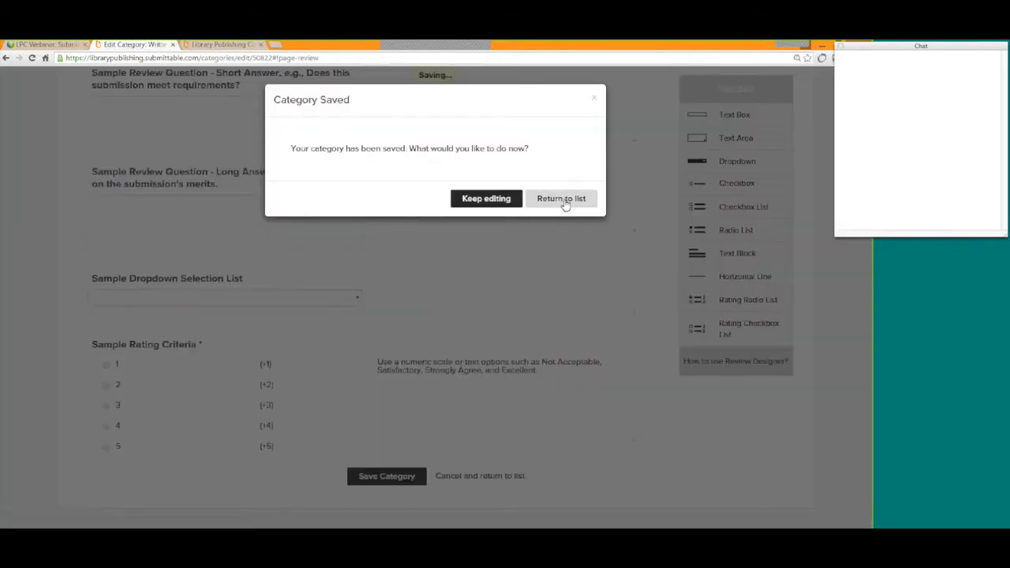
Return to the categories list, then switch to the public submissions tab.
{"action": "left_click", "coordinate": [563, 201]}
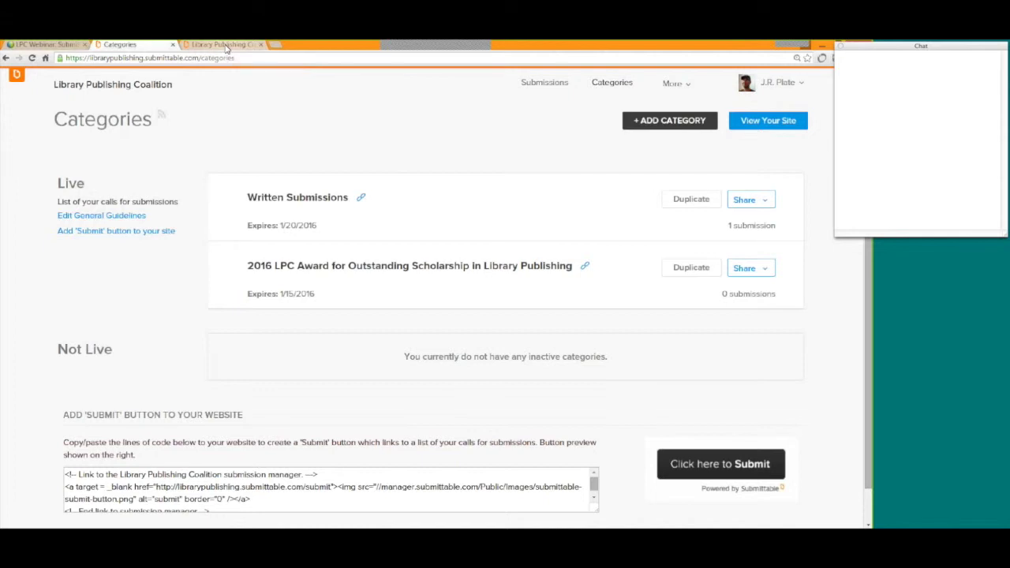
{"action": "left_click", "coordinate": [226, 45]}
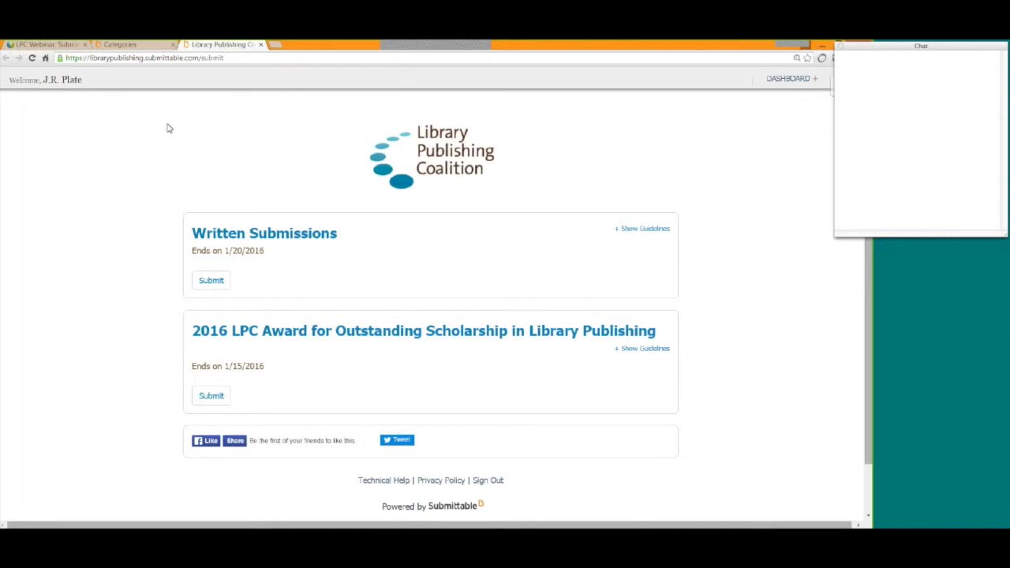
Switch back to the Categories page, where Written Submissions shows 1 submission.
{"action": "left_click", "coordinate": [132, 49]}
{"action": "scroll", "coordinate": [494, 286], "scroll_direction": "down", "scroll_amount": 1}
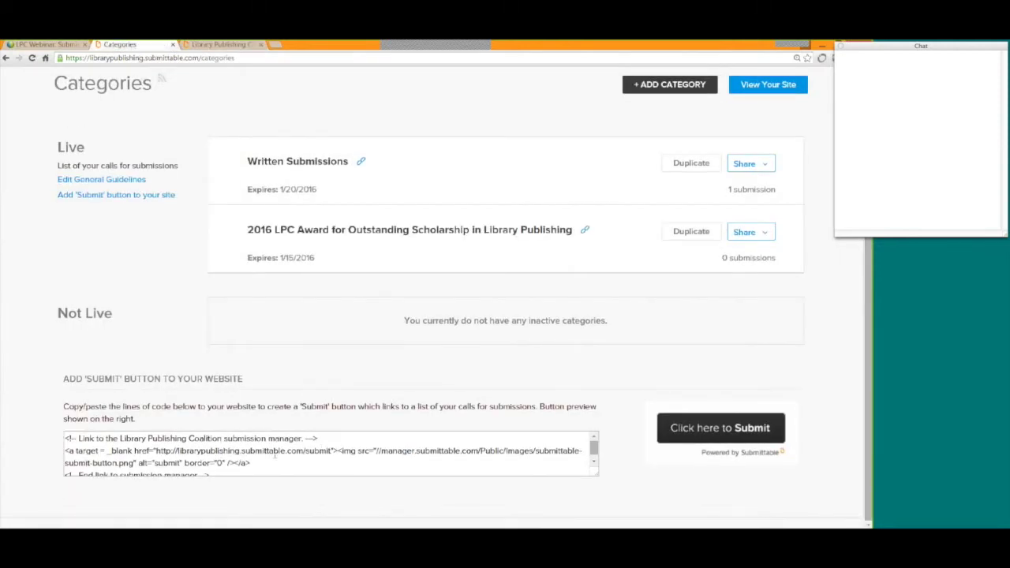
{"action": "left_click_drag", "start_coordinate": [64, 438], "coordinate": [276, 450]}
{"action": "left_click", "coordinate": [636, 494]}
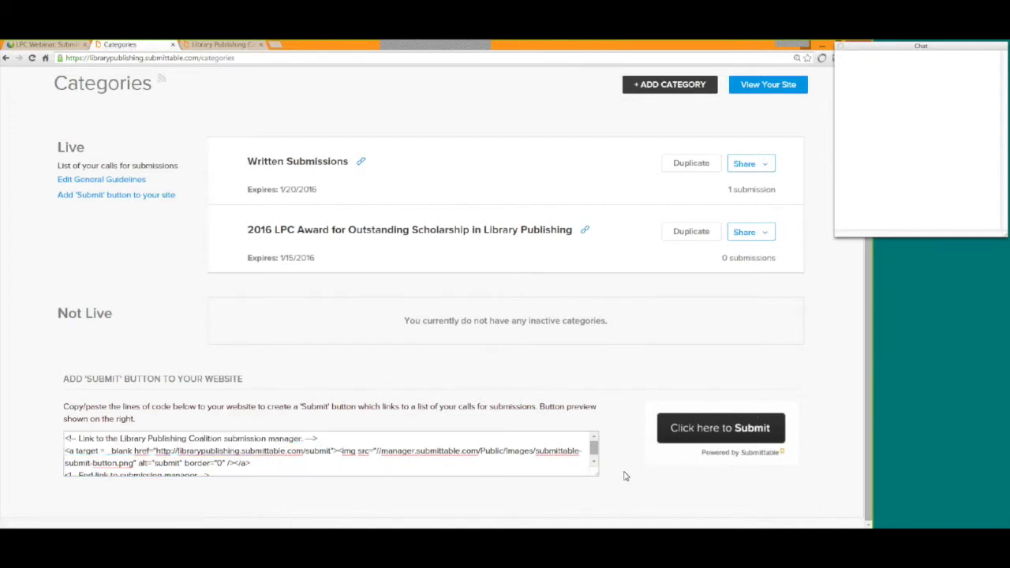
{"action": "scroll", "coordinate": [624, 475], "scroll_direction": "up", "scroll_amount": 1}
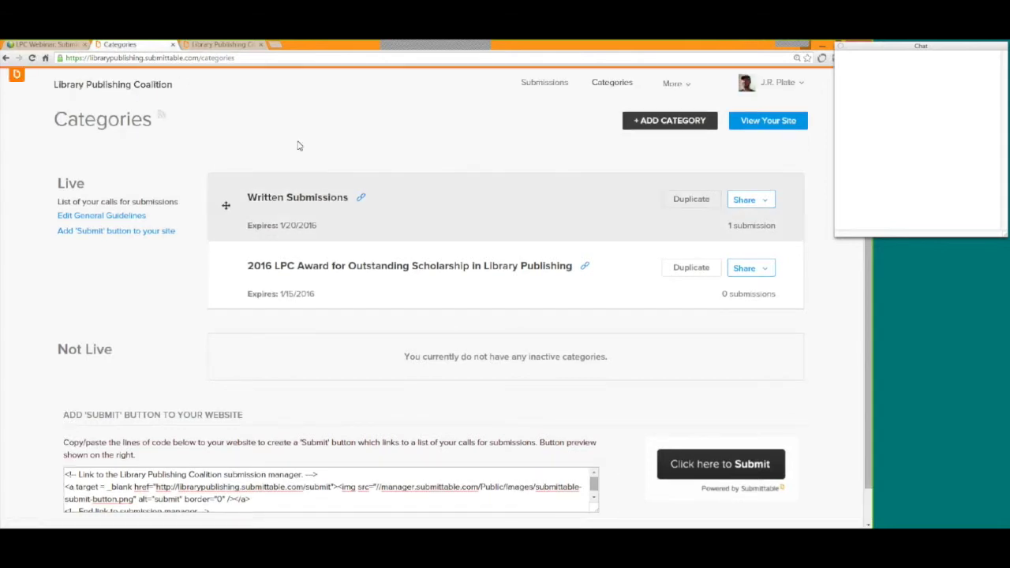
{"action": "left_click", "coordinate": [223, 45]}
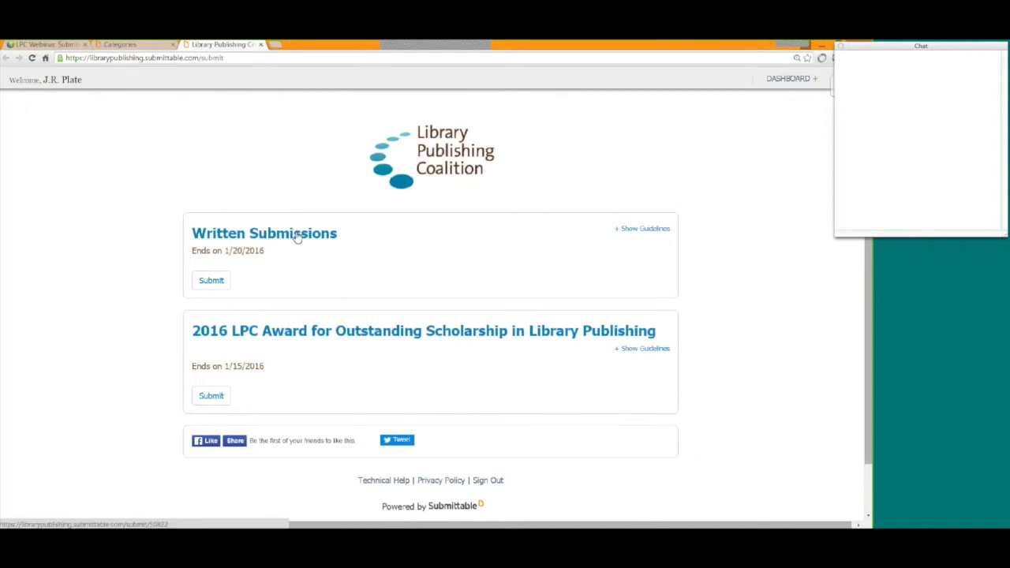
{"action": "left_click", "coordinate": [212, 281]}
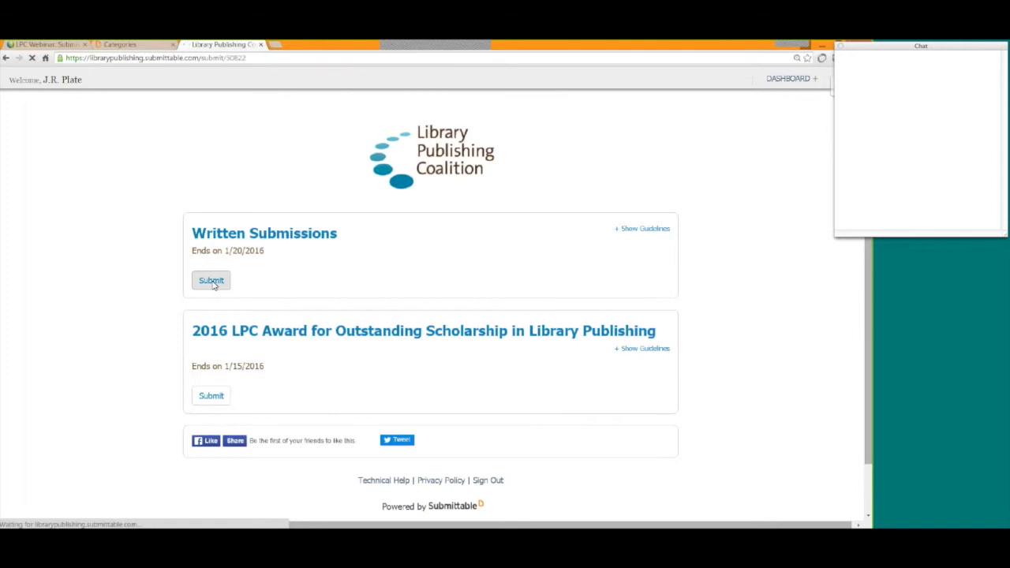
Fill in title 'test Submission', favorite color 'Orange' and cover letter 'Please see attached'.
{"action": "scroll", "coordinate": [690, 297], "scroll_direction": "down", "scroll_amount": 3}
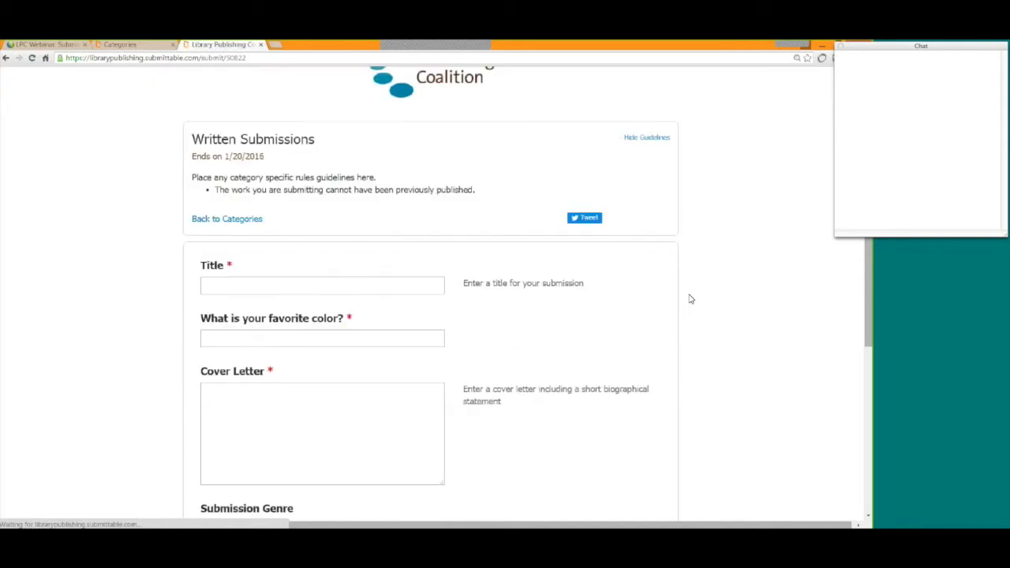
{"action": "scroll", "coordinate": [690, 298], "scroll_direction": "down", "scroll_amount": 1}
{"action": "left_click", "coordinate": [346, 195]}
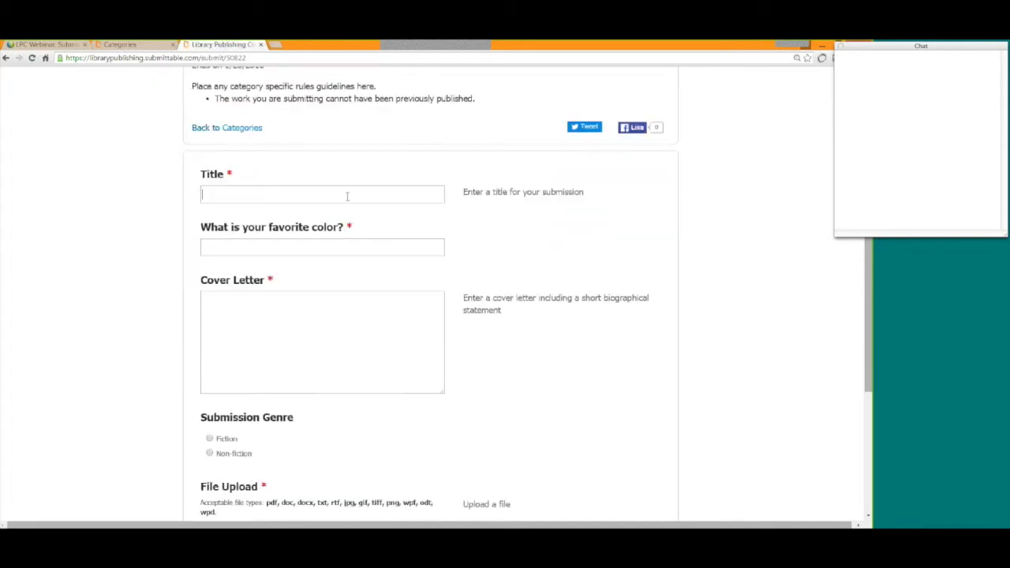
{"action": "type", "text": "Test"}
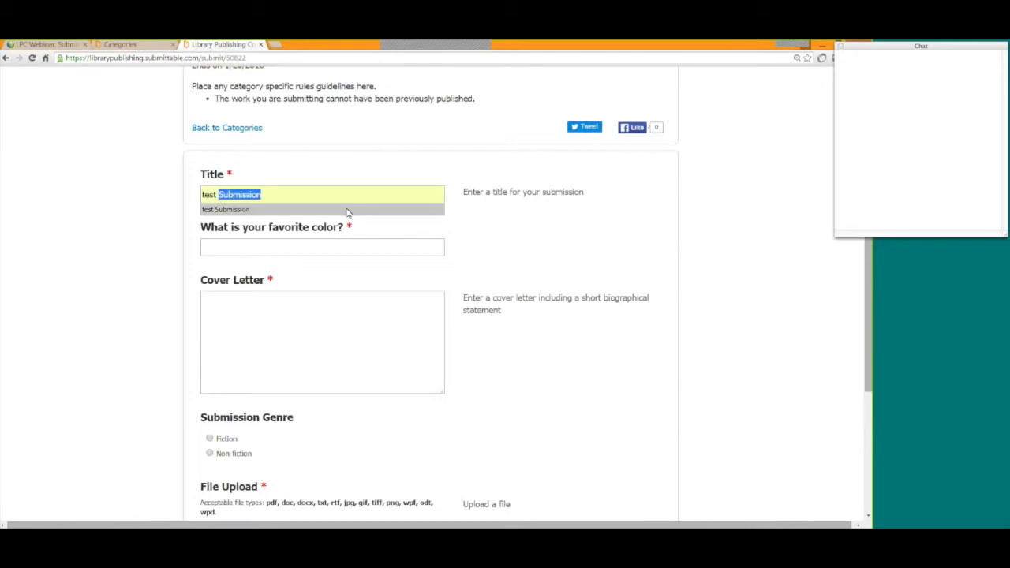
{"action": "left_click", "coordinate": [349, 210]}
{"action": "left_click", "coordinate": [338, 248]}
{"action": "type", "text": "Orange"}
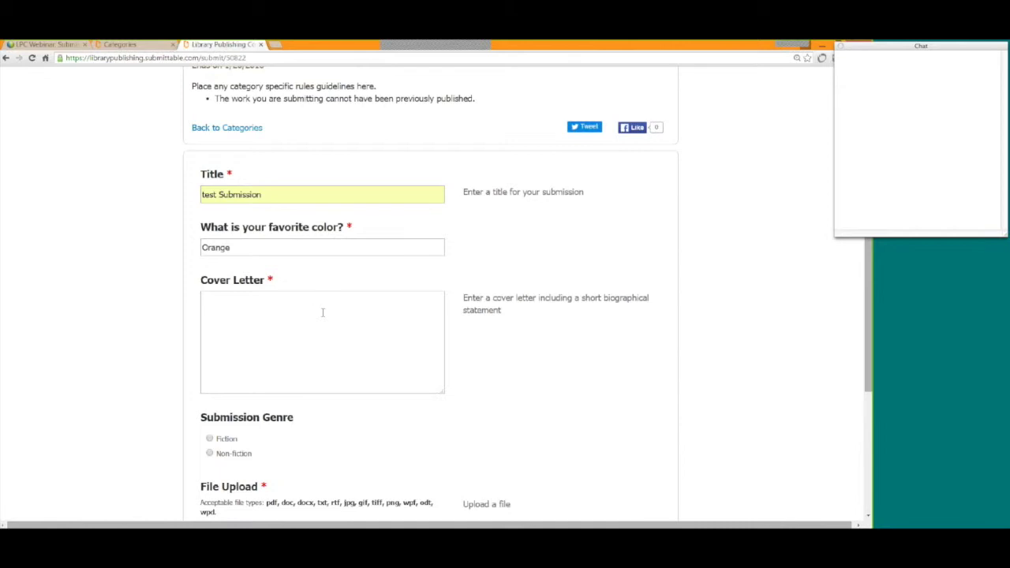
{"action": "left_click", "coordinate": [321, 312]}
{"action": "type", "text": "Please see attached"}
Choose Fiction, attach Document_Example.docx from Demo materials, and submit.
{"action": "scroll", "coordinate": [326, 328], "scroll_direction": "down", "scroll_amount": 2}
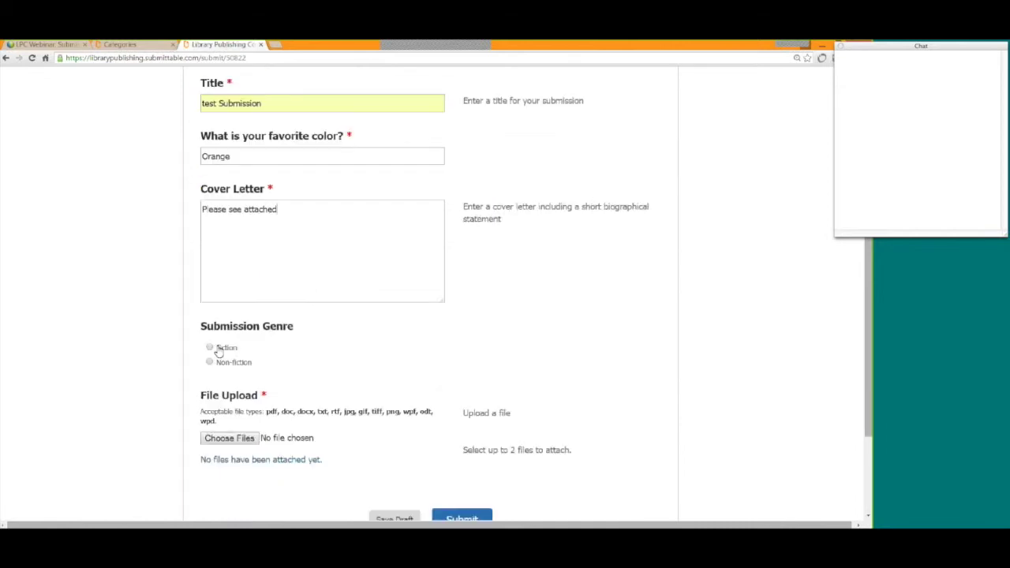
{"action": "left_click", "coordinate": [219, 350]}
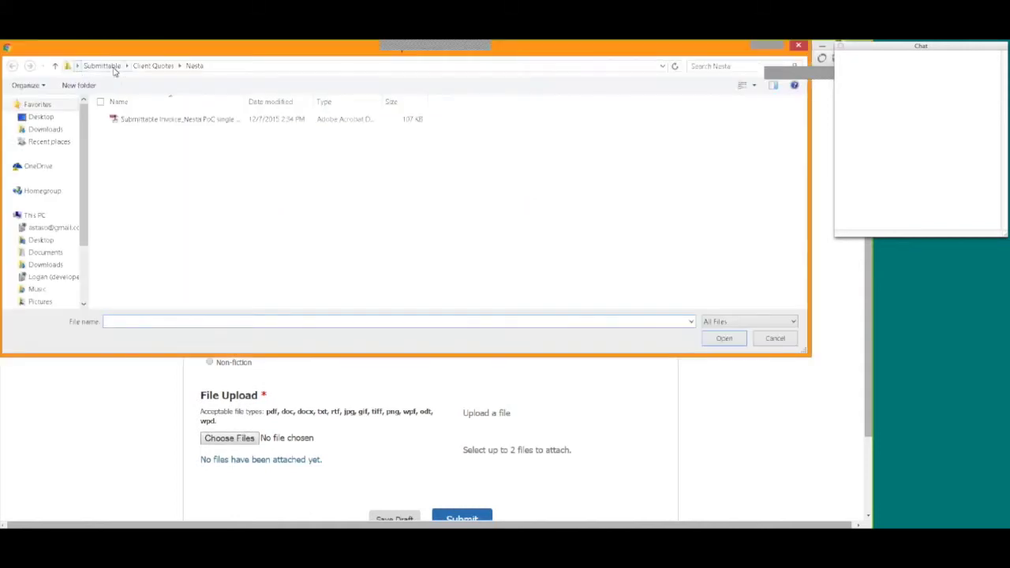
{"action": "left_click", "coordinate": [101, 67]}
{"action": "double_click", "coordinate": [139, 229]}
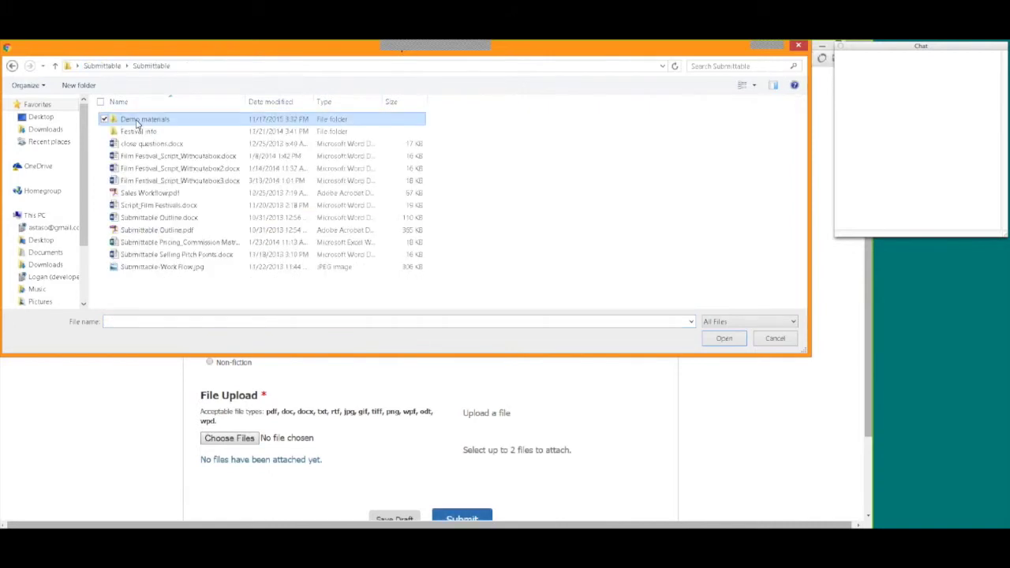
{"action": "double_click", "coordinate": [135, 131]}
{"action": "left_click", "coordinate": [187, 135]}
{"action": "left_click", "coordinate": [724, 338]}
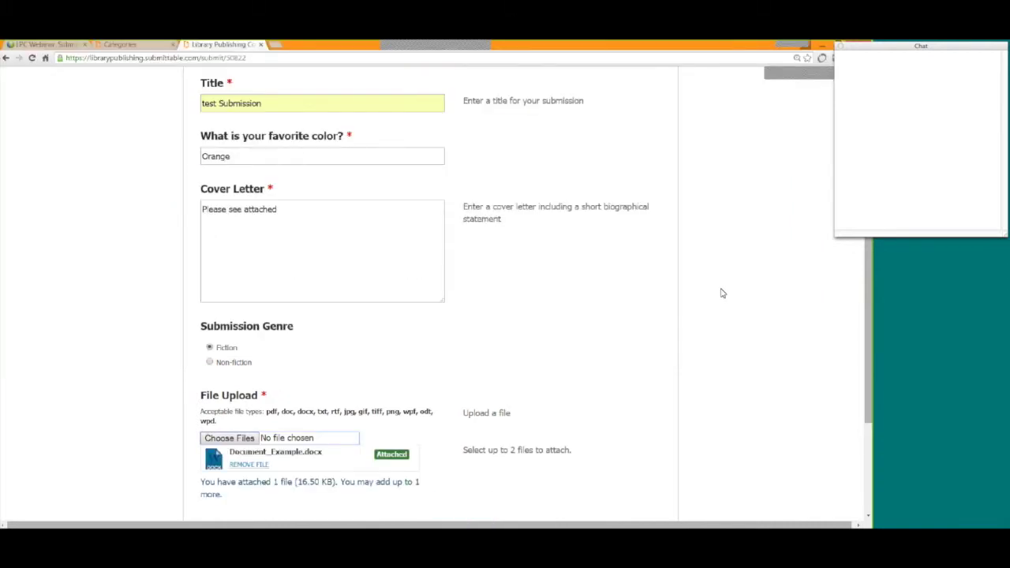
{"action": "scroll", "coordinate": [722, 292], "scroll_direction": "down", "scroll_amount": 3}
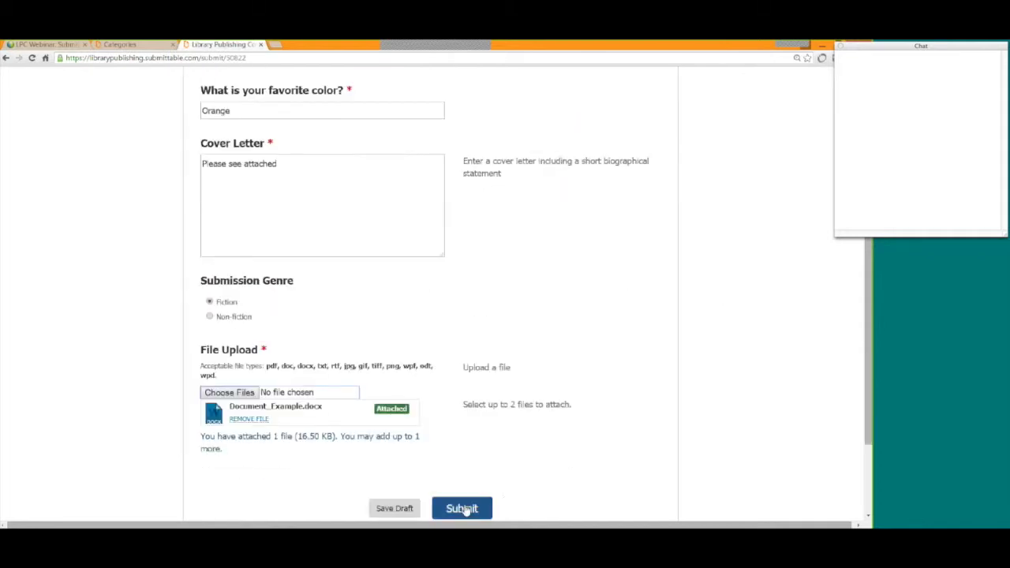
{"action": "left_click", "coordinate": [465, 510]}
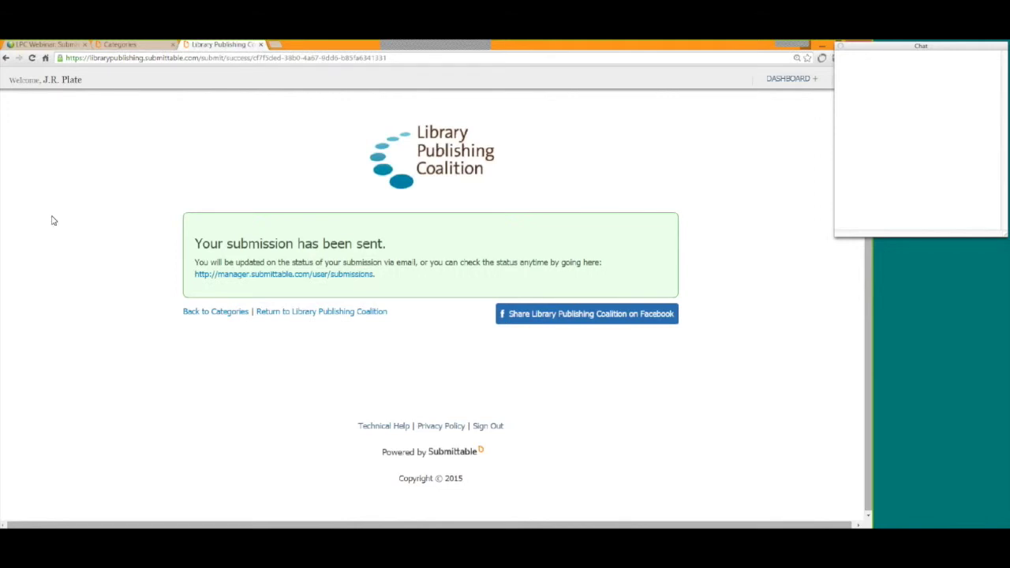
Open the submissions list and select both test Submission and A Latin Manuscript in Latin.
{"action": "left_click", "coordinate": [123, 46]}
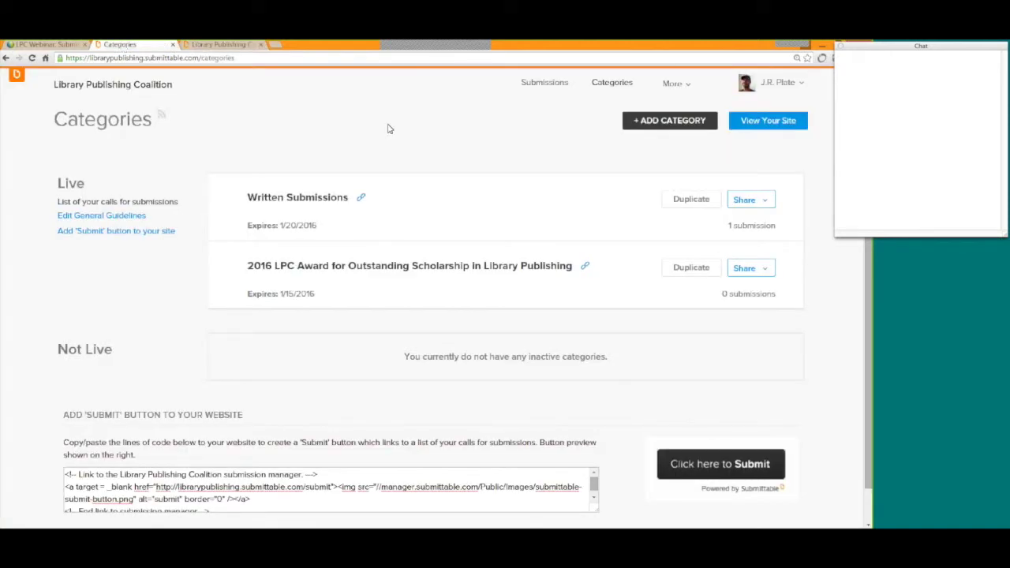
{"action": "left_click", "coordinate": [542, 83]}
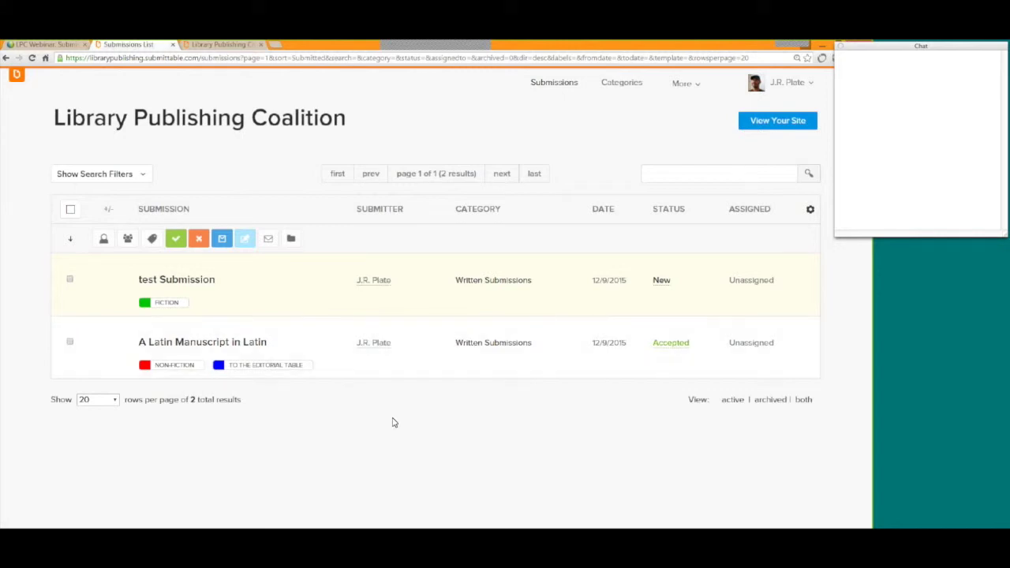
{"action": "left_click", "coordinate": [69, 279]}
{"action": "left_click", "coordinate": [69, 341]}
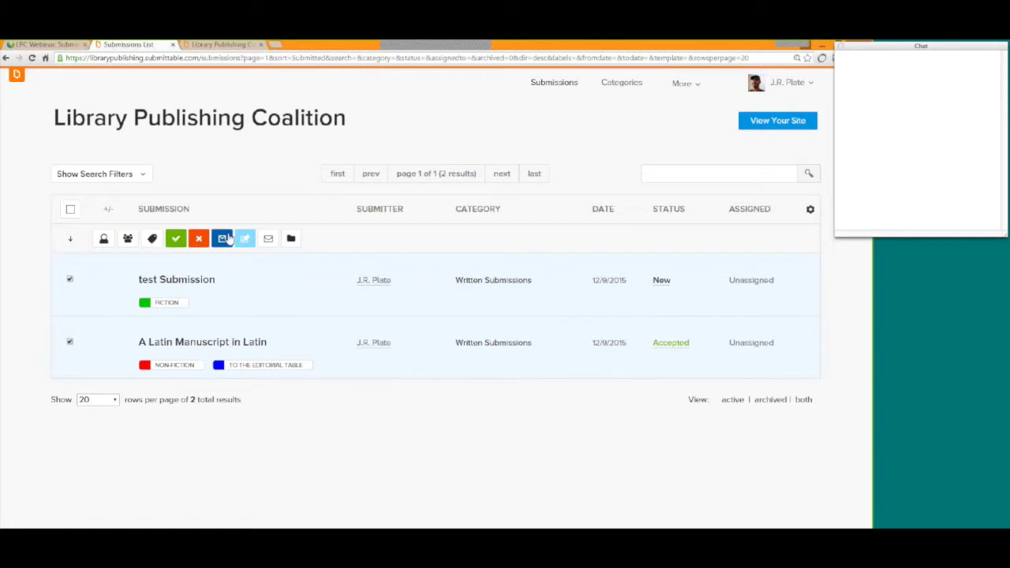
Apply the TO THE EDITORIAL TABLE label to the selected submissions and begin accepting both.
{"action": "left_click", "coordinate": [104, 240]}
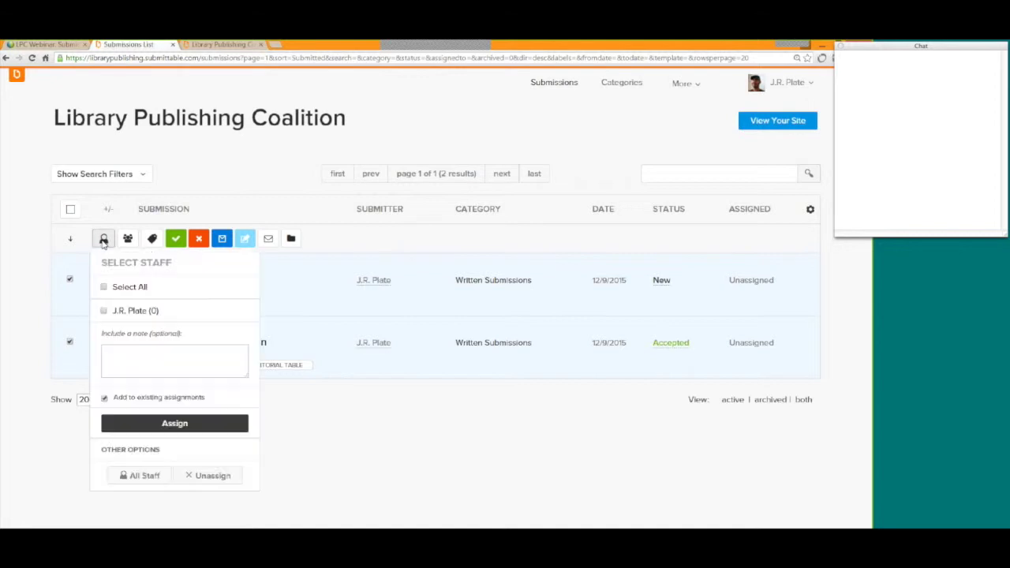
{"action": "left_click", "coordinate": [26, 258]}
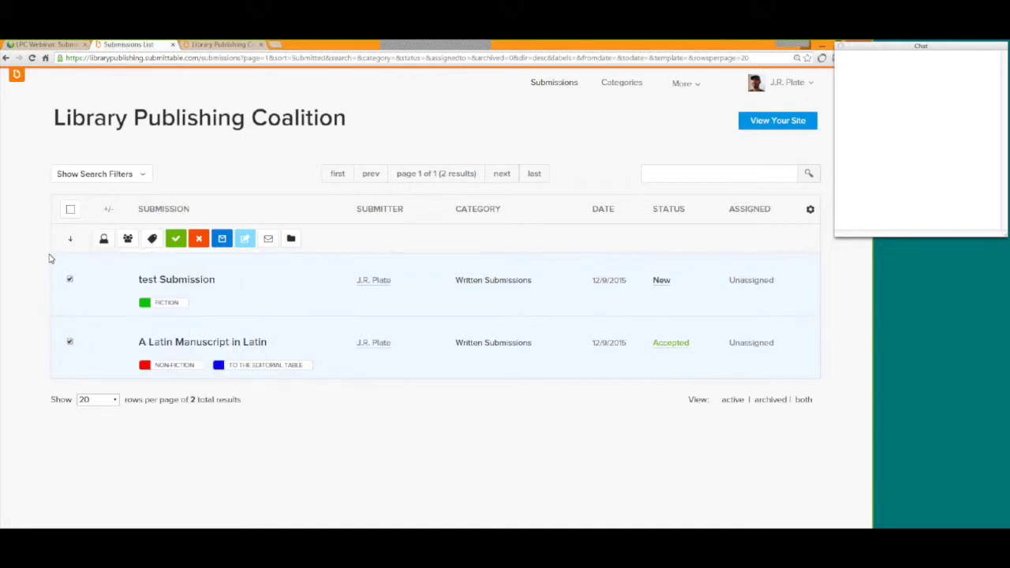
{"action": "left_click", "coordinate": [152, 239]}
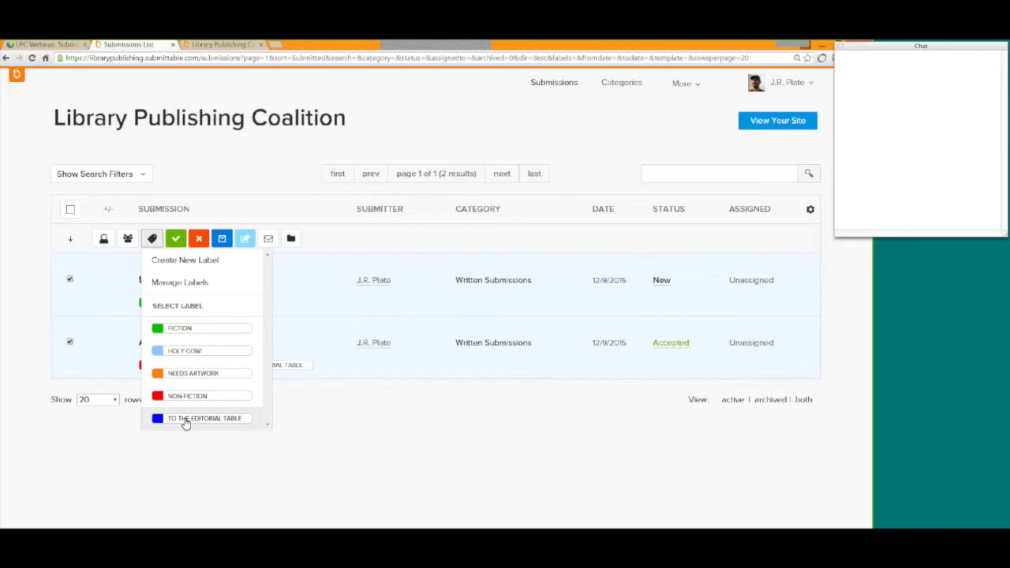
{"action": "left_click", "coordinate": [186, 419]}
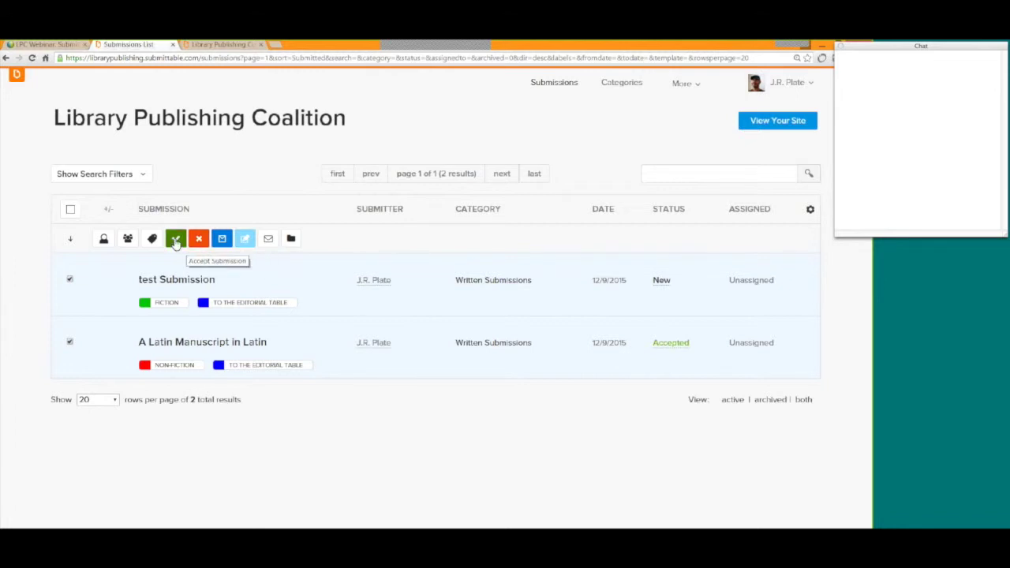
{"action": "left_click", "coordinate": [175, 239]}
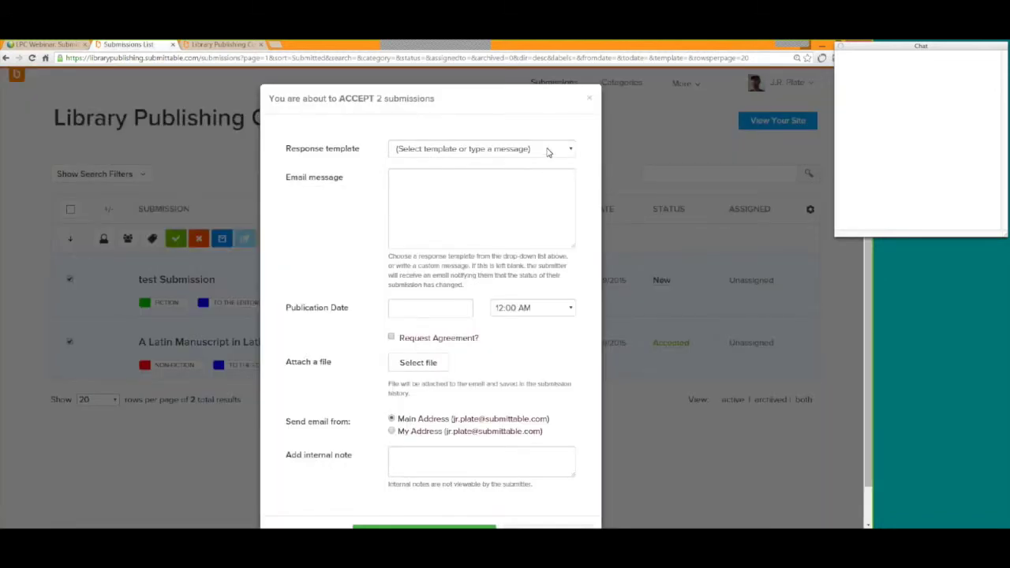
{"action": "left_click", "coordinate": [548, 150]}
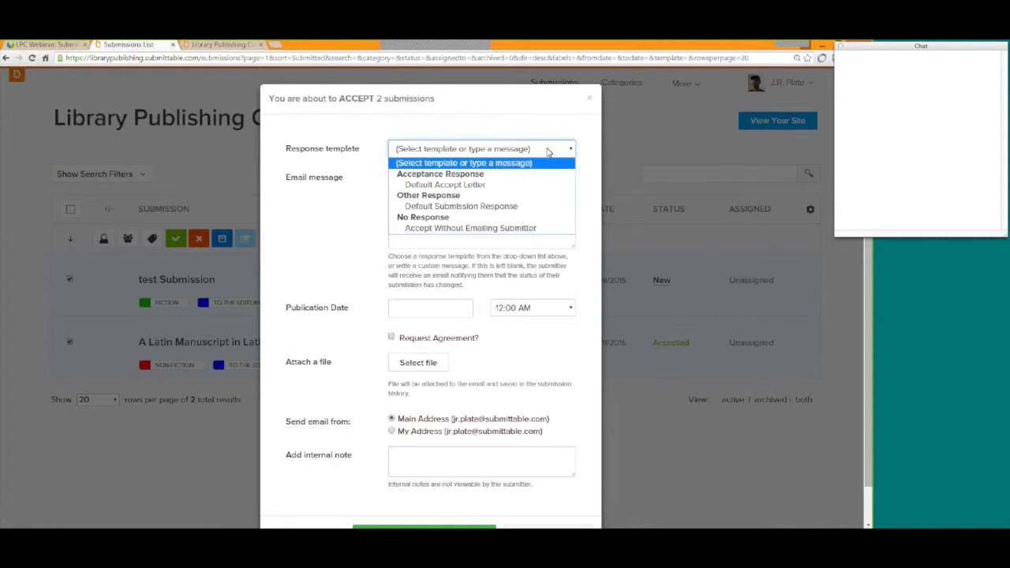
{"action": "left_click", "coordinate": [504, 188]}
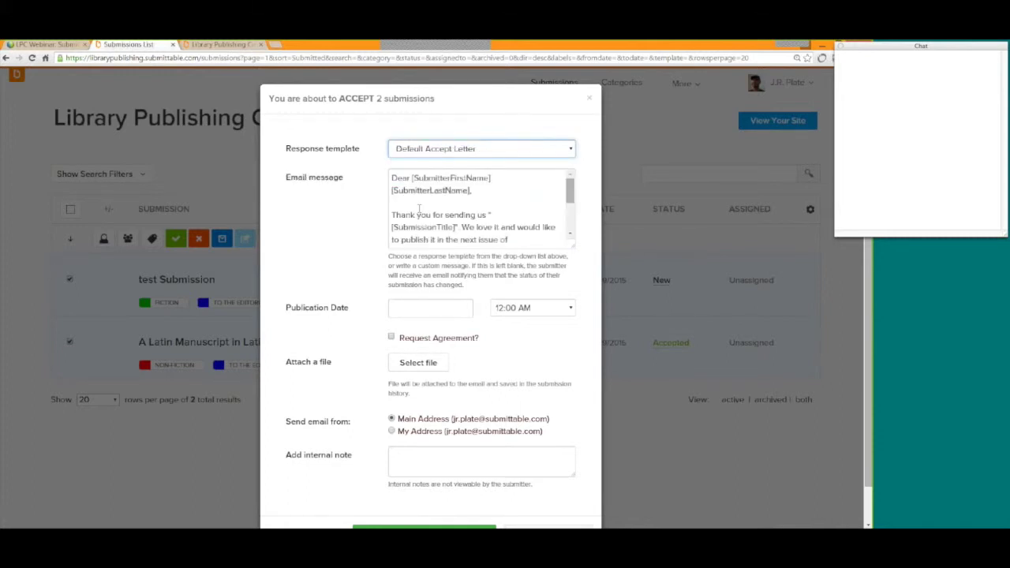
{"action": "left_click_drag", "start_coordinate": [570, 192], "coordinate": [567, 187]}
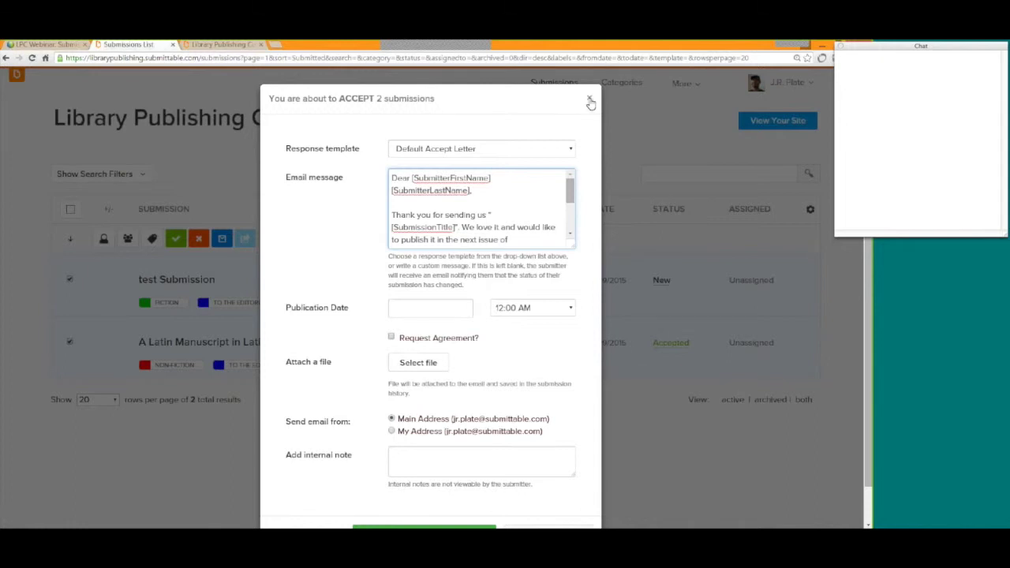
{"action": "left_click", "coordinate": [590, 102]}
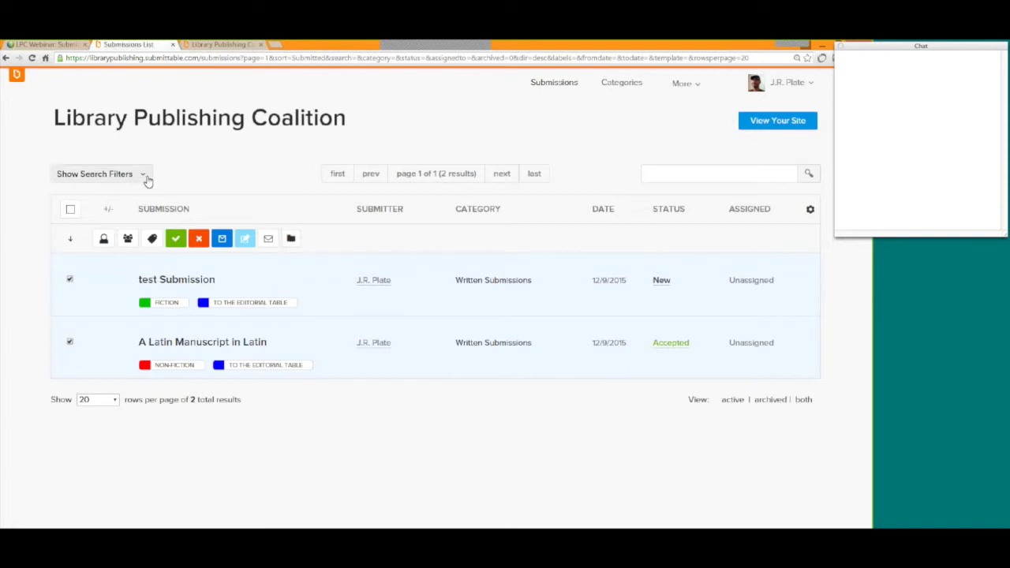
{"action": "left_click", "coordinate": [93, 174]}
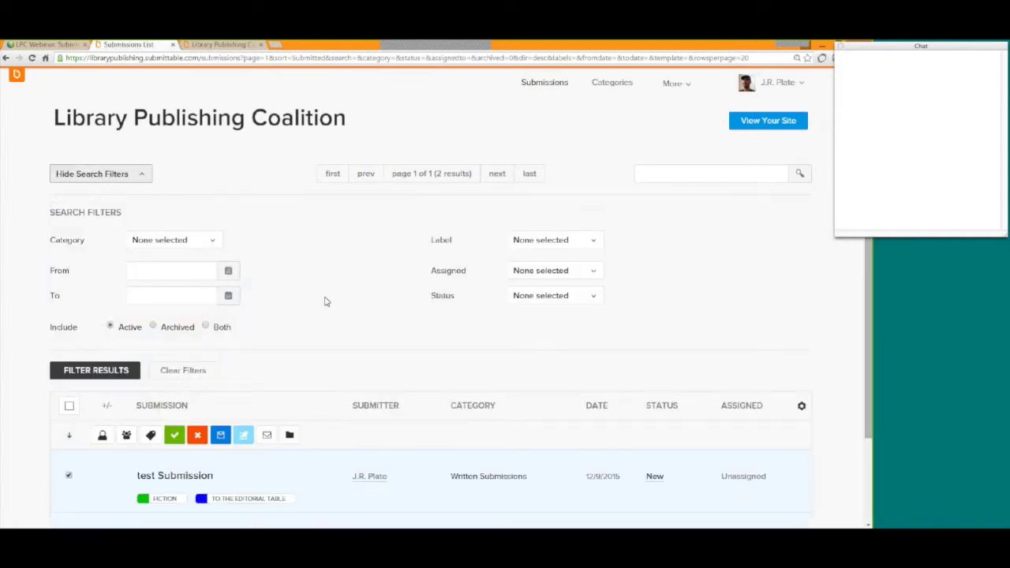
{"action": "scroll", "coordinate": [331, 286], "scroll_direction": "down", "scroll_amount": 1}
{"action": "scroll", "coordinate": [332, 286], "scroll_direction": "down", "scroll_amount": 1}
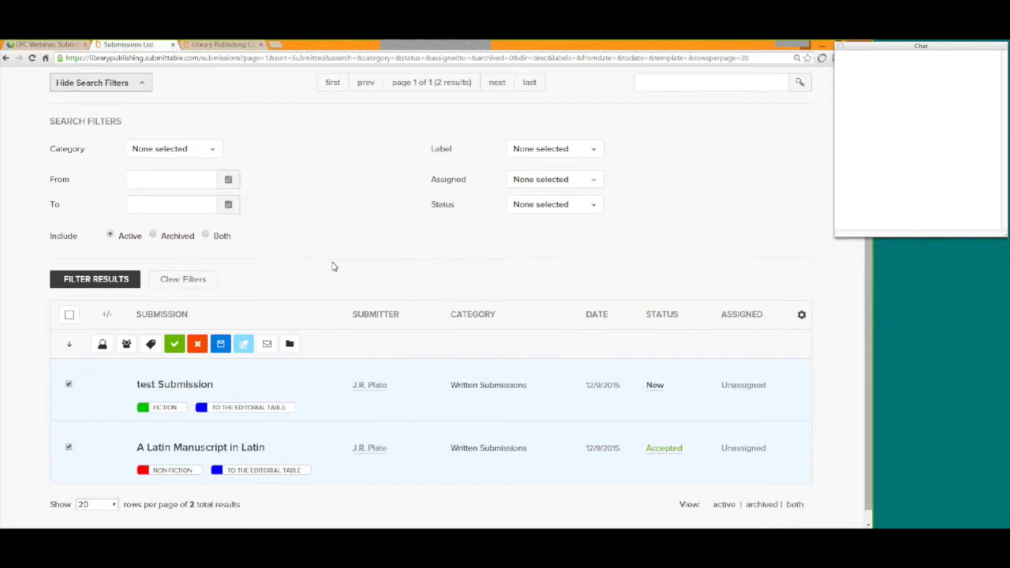
{"action": "left_click", "coordinate": [200, 180]}
{"action": "left_click", "coordinate": [188, 248]}
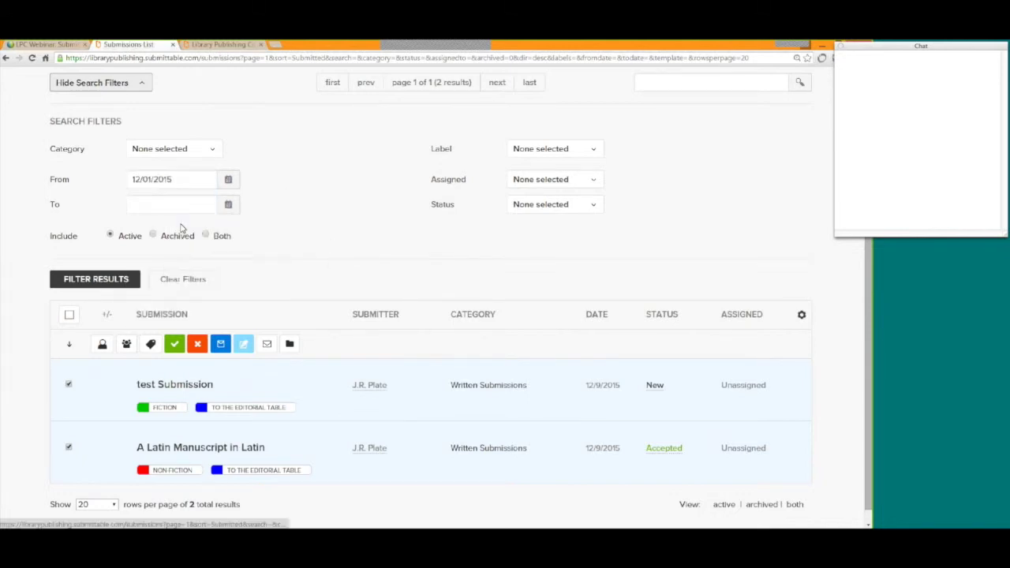
{"action": "left_click", "coordinate": [180, 207]}
{"action": "left_click", "coordinate": [233, 340]}
{"action": "left_click", "coordinate": [595, 152]}
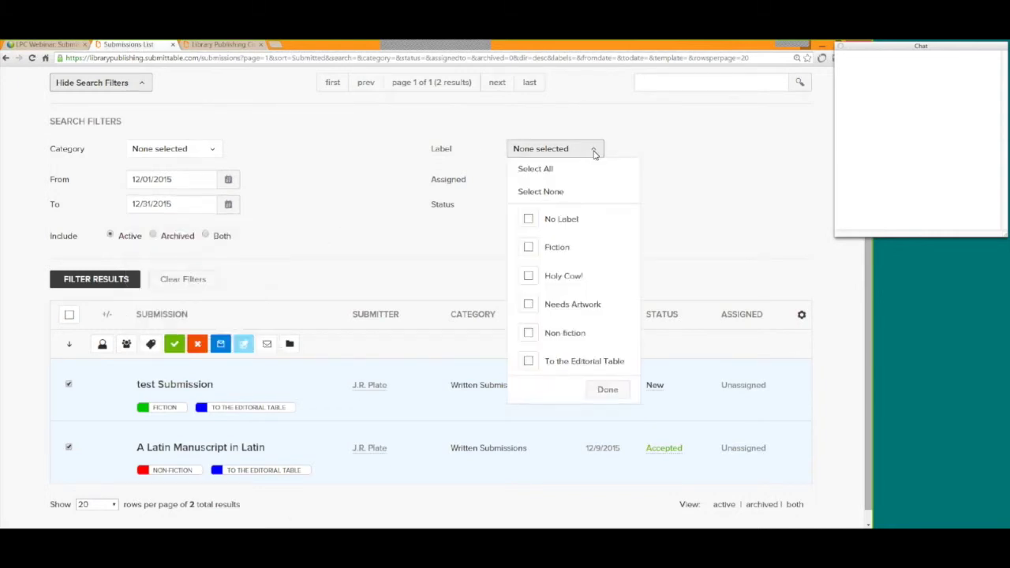
{"action": "left_click", "coordinate": [527, 248]}
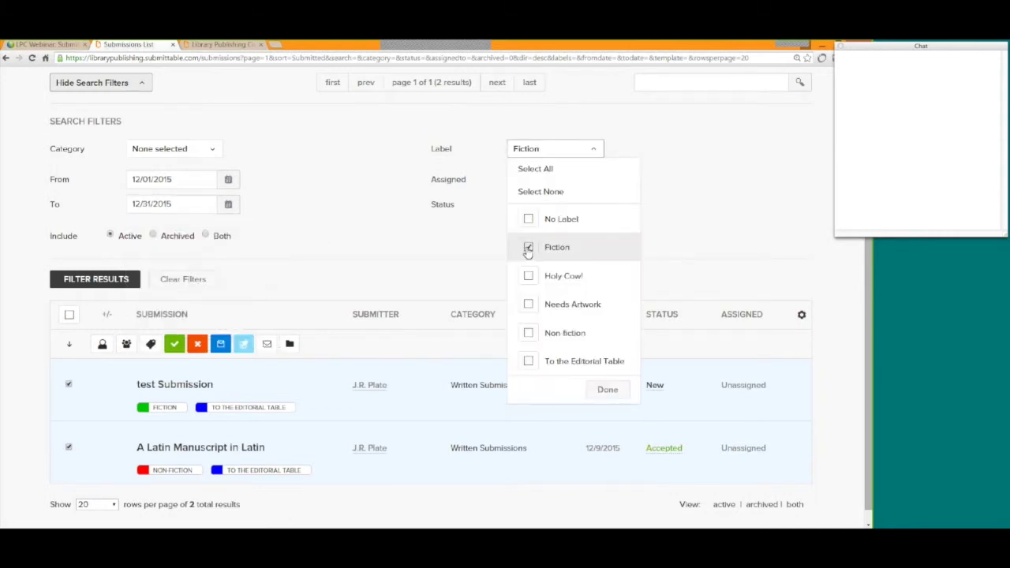
{"action": "left_click", "coordinate": [98, 286]}
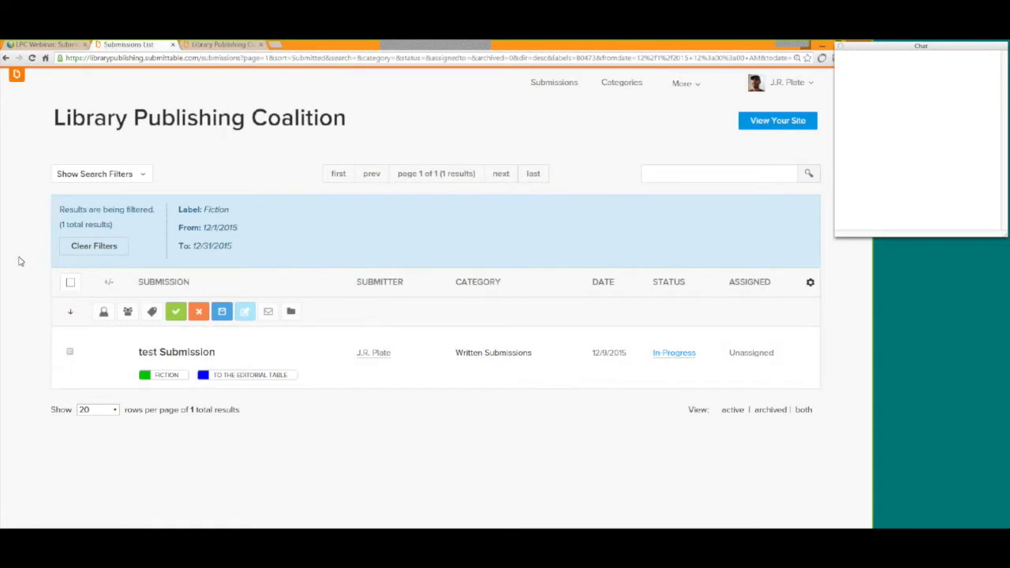
{"action": "left_click", "coordinate": [82, 249]}
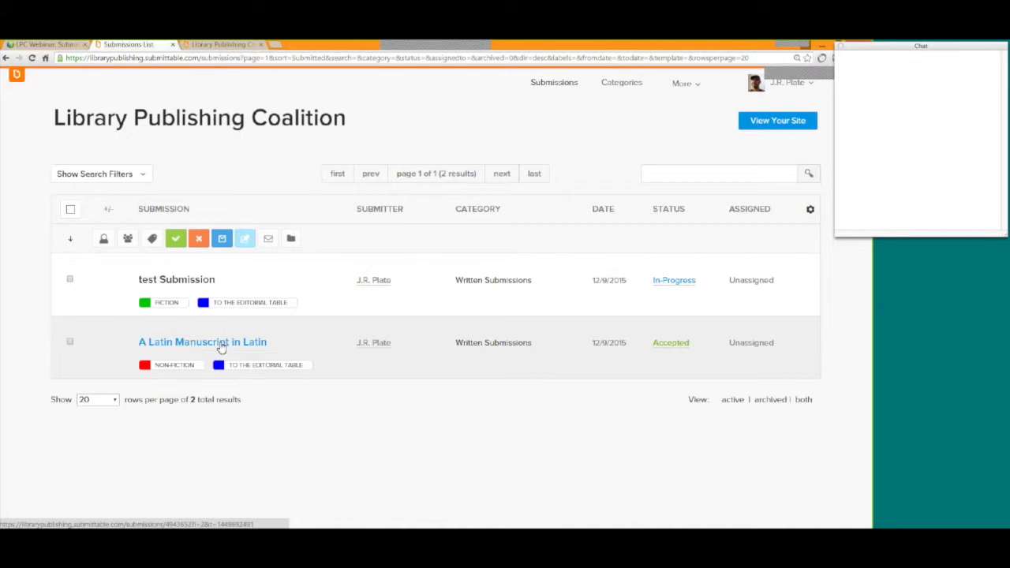
{"action": "left_click", "coordinate": [222, 348]}
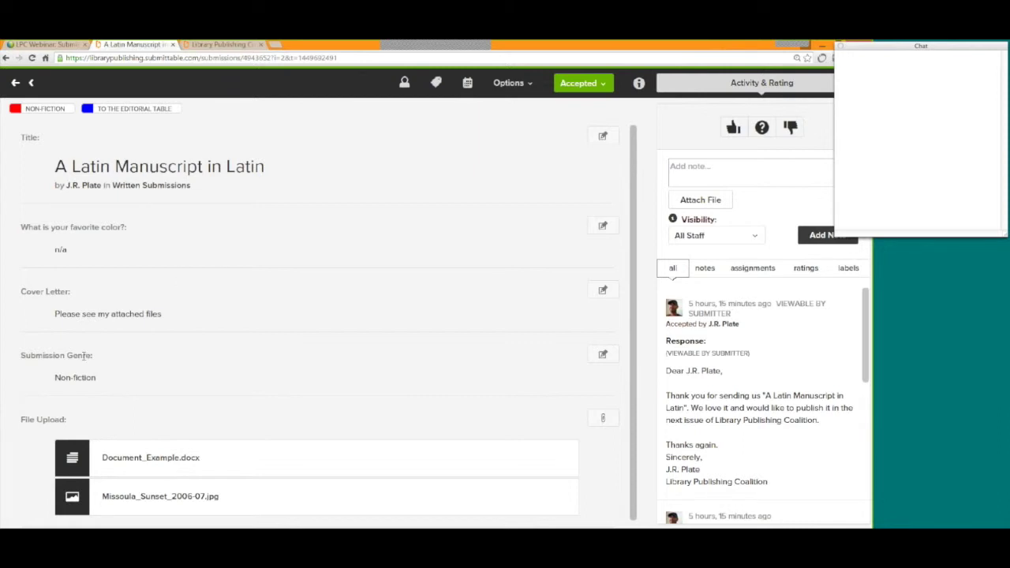
View the Latin manuscript's attached Document_Example.docx under File Upload.
{"action": "left_click_drag", "start_coordinate": [21, 136], "coordinate": [22, 136]}
{"action": "scroll", "coordinate": [110, 395], "scroll_direction": "down", "scroll_amount": 1}
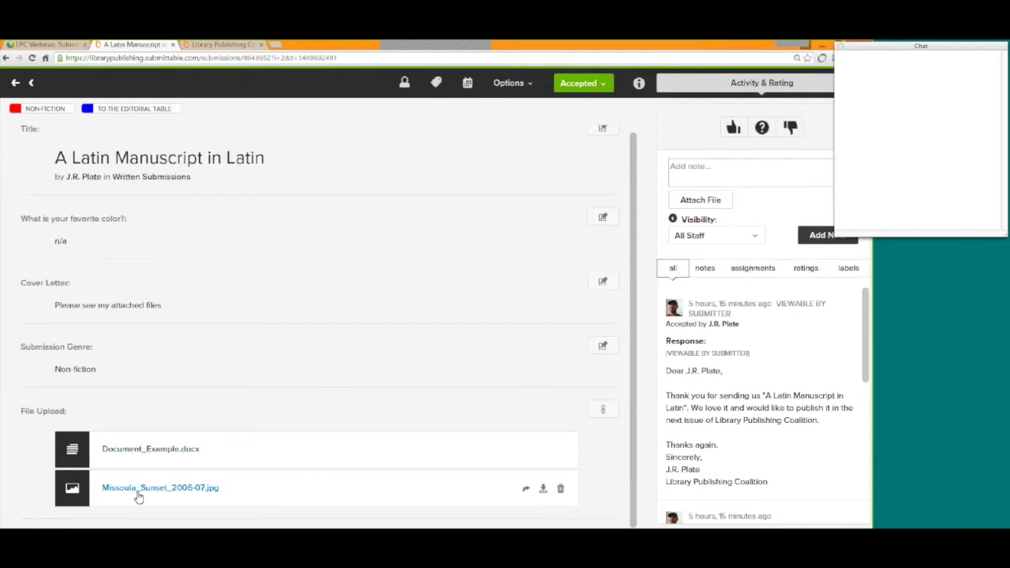
{"action": "left_click", "coordinate": [144, 450]}
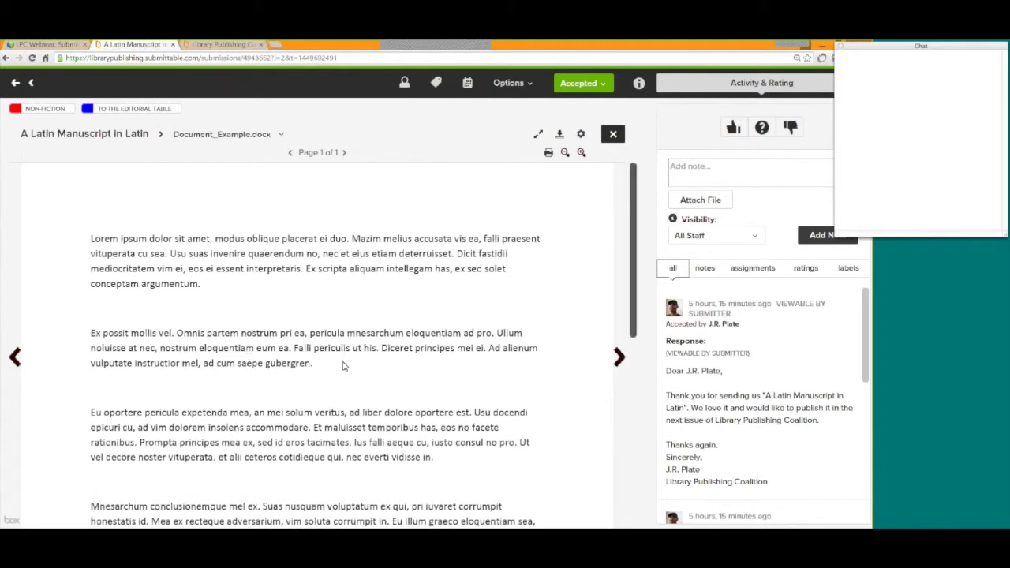
Read through Document_Example.docx, then advance to the next attachment, Missoula_Sunset_2006-07.jpg.
{"action": "scroll", "coordinate": [344, 366], "scroll_direction": "down", "scroll_amount": 3}
{"action": "scroll", "coordinate": [344, 366], "scroll_direction": "down", "scroll_amount": 3}
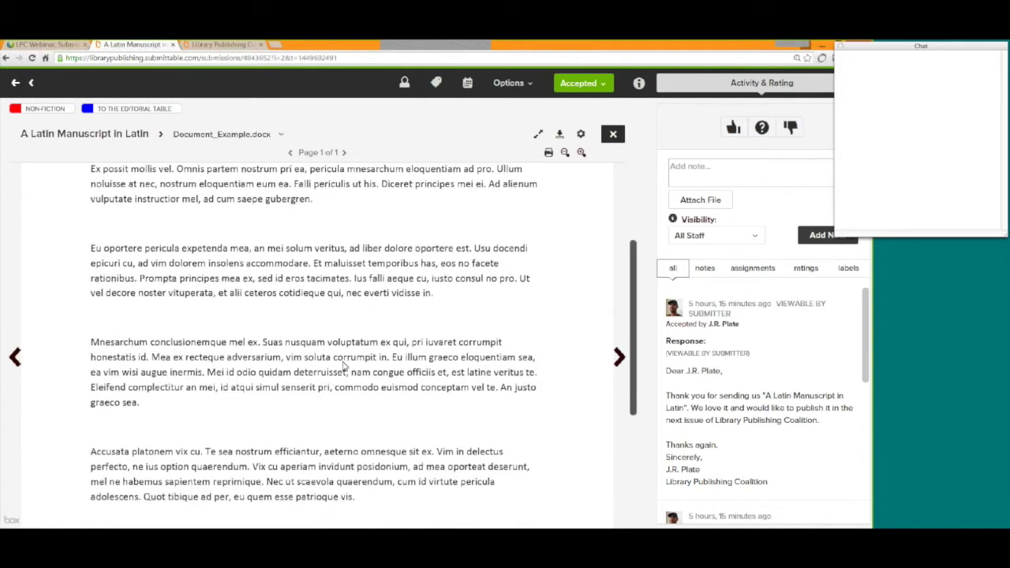
{"action": "scroll", "coordinate": [343, 366], "scroll_direction": "down", "scroll_amount": 2}
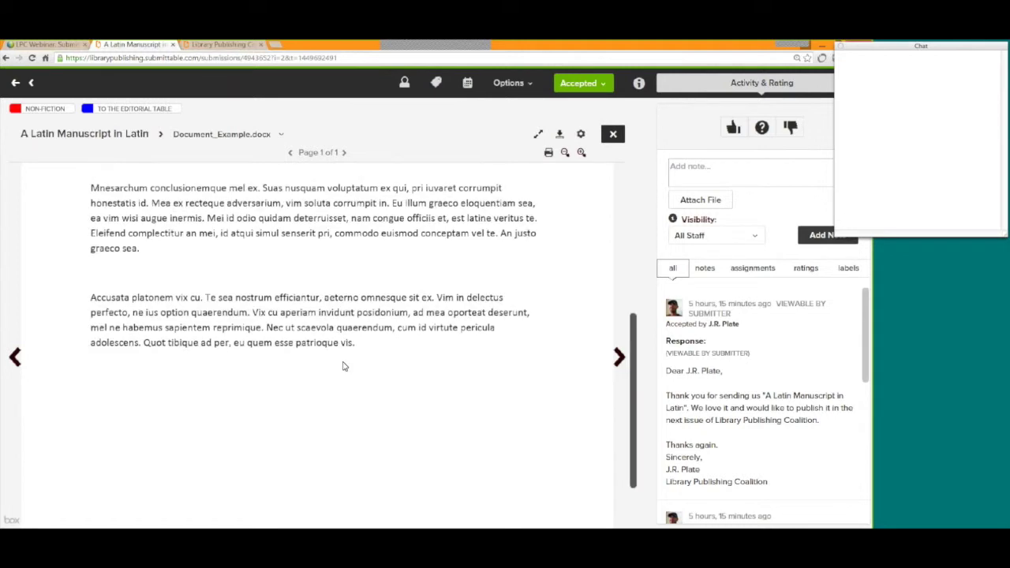
{"action": "scroll", "coordinate": [344, 366], "scroll_direction": "up", "scroll_amount": 5}
{"action": "scroll", "coordinate": [343, 366], "scroll_direction": "up", "scroll_amount": 3}
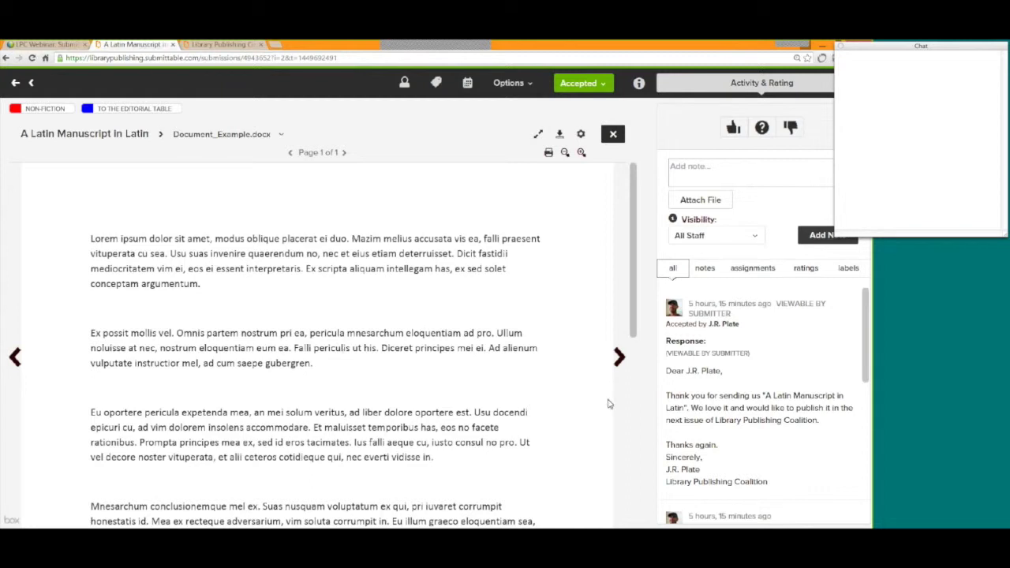
{"action": "left_click", "coordinate": [620, 359]}
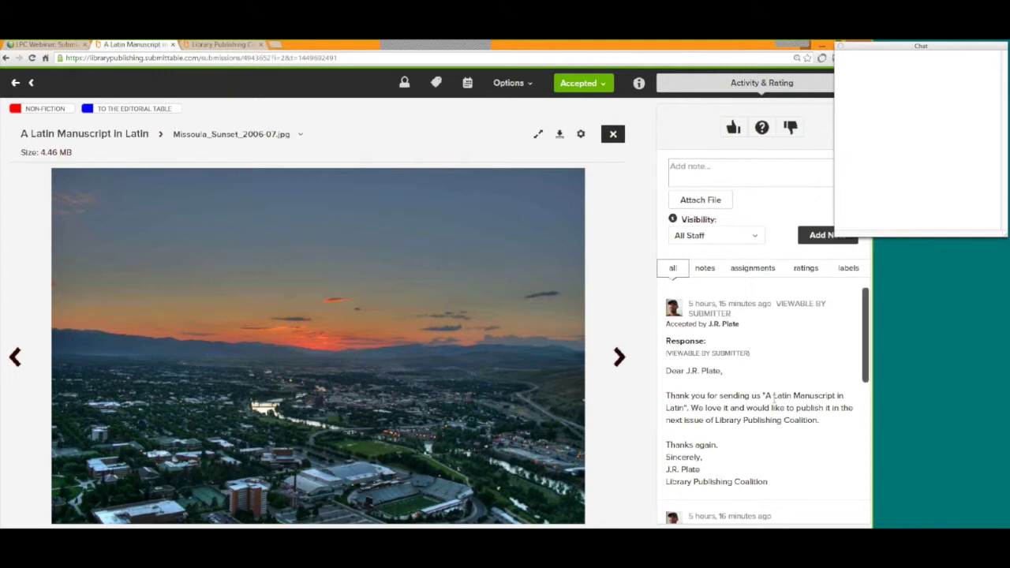
Scroll the activity feed beside the sunset photo: acceptance response, editorial-table label, submission email.
{"action": "scroll", "coordinate": [790, 314], "scroll_direction": "down", "scroll_amount": 3}
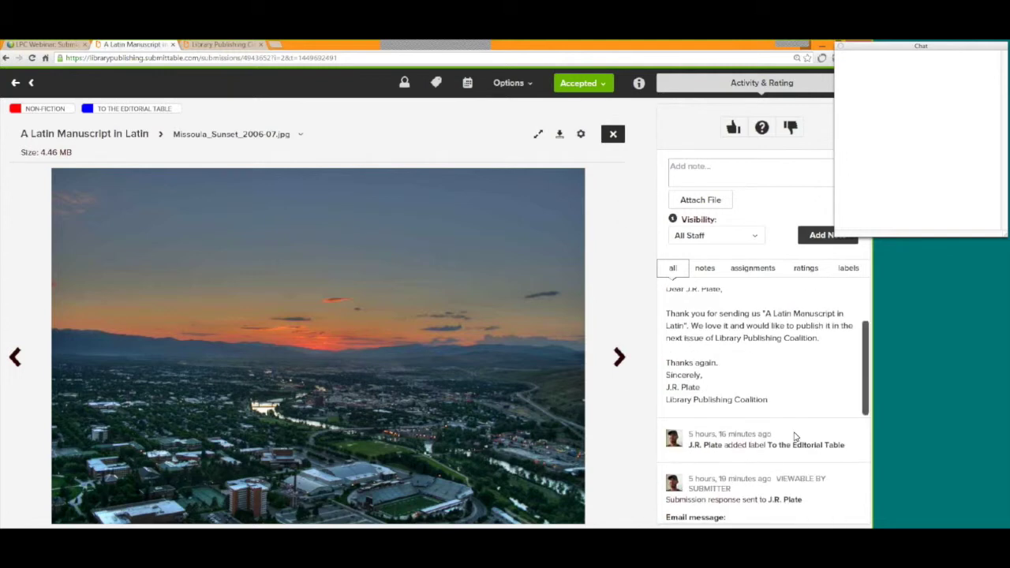
{"action": "scroll", "coordinate": [795, 436], "scroll_direction": "up", "scroll_amount": 3}
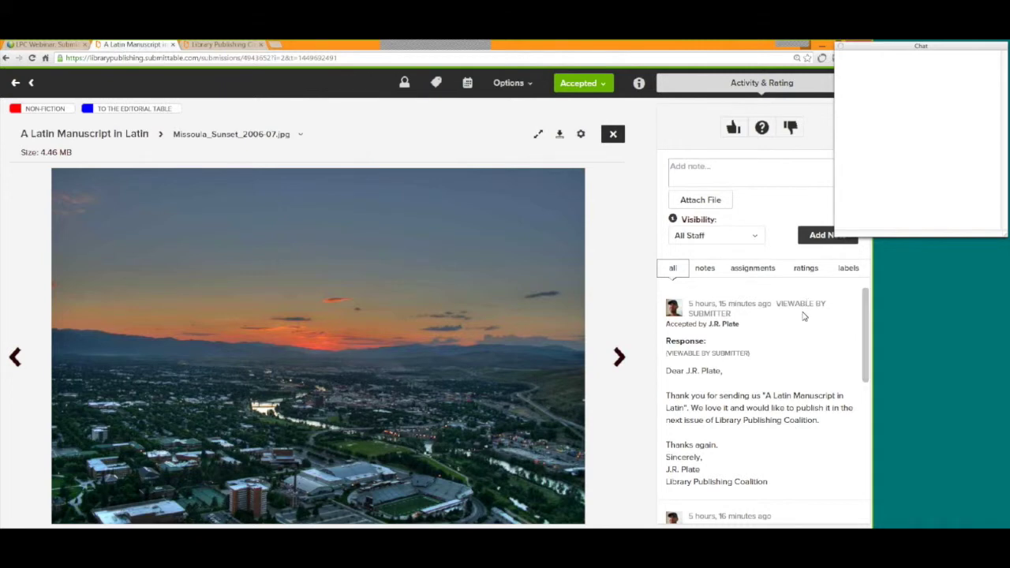
{"action": "scroll", "coordinate": [804, 316], "scroll_direction": "down", "scroll_amount": 1}
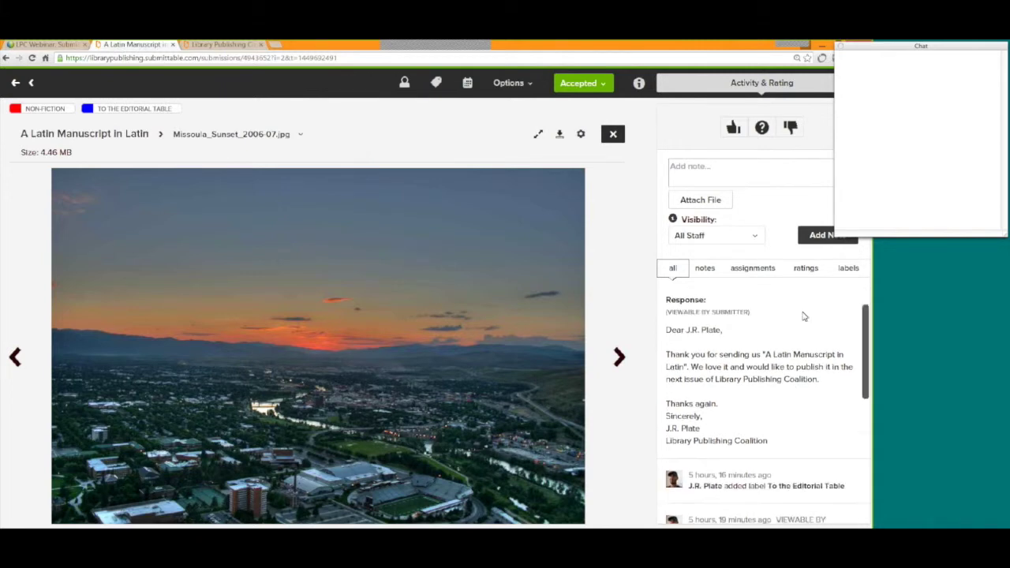
{"action": "scroll", "coordinate": [761, 339], "scroll_direction": "down", "scroll_amount": 1}
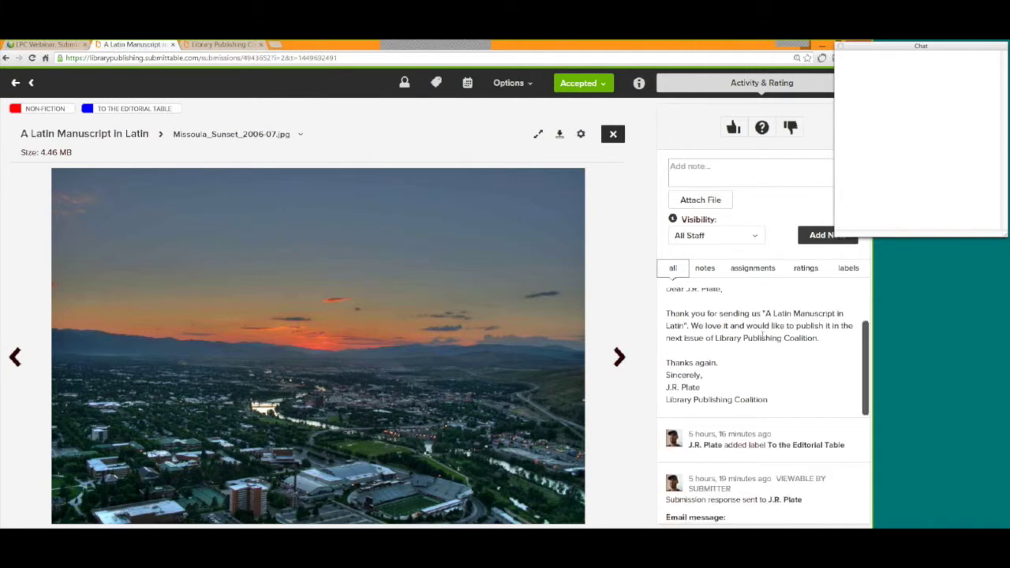
{"action": "scroll", "coordinate": [761, 340], "scroll_direction": "down", "scroll_amount": 1}
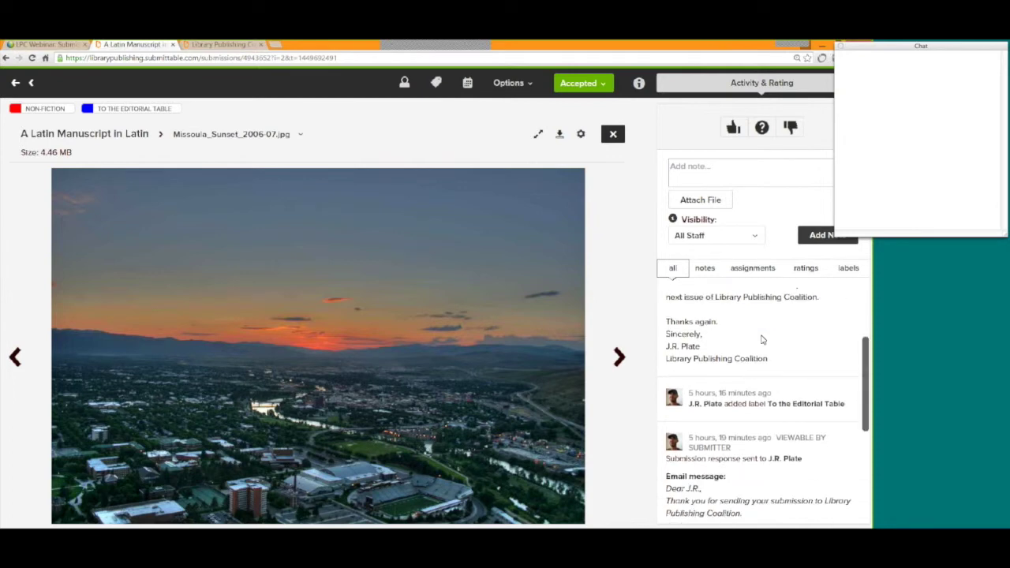
{"action": "scroll", "coordinate": [762, 338], "scroll_direction": "down", "scroll_amount": 1}
{"action": "scroll", "coordinate": [762, 339], "scroll_direction": "up", "scroll_amount": 4}
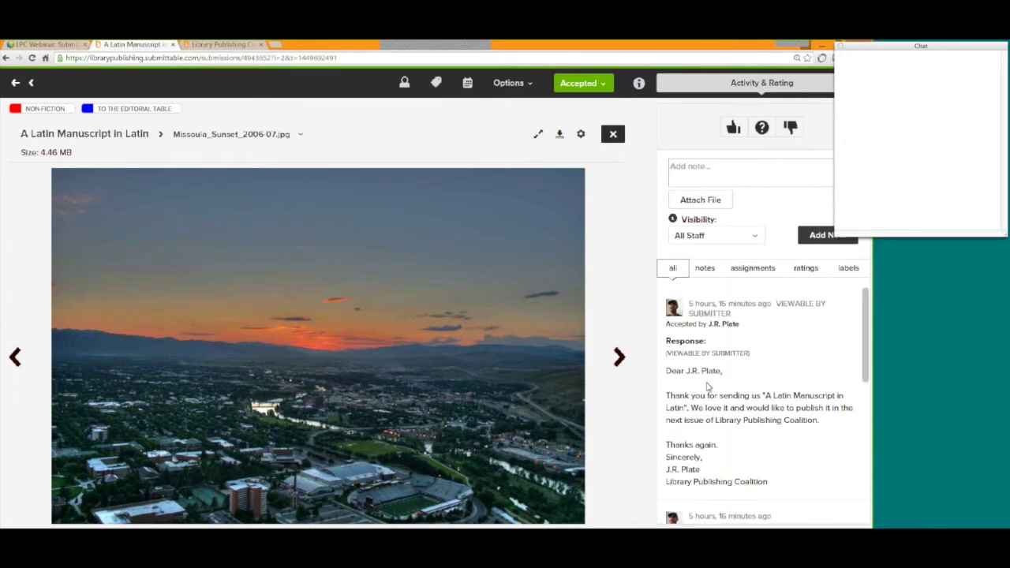
{"action": "scroll", "coordinate": [797, 420], "scroll_direction": "down", "scroll_amount": 3}
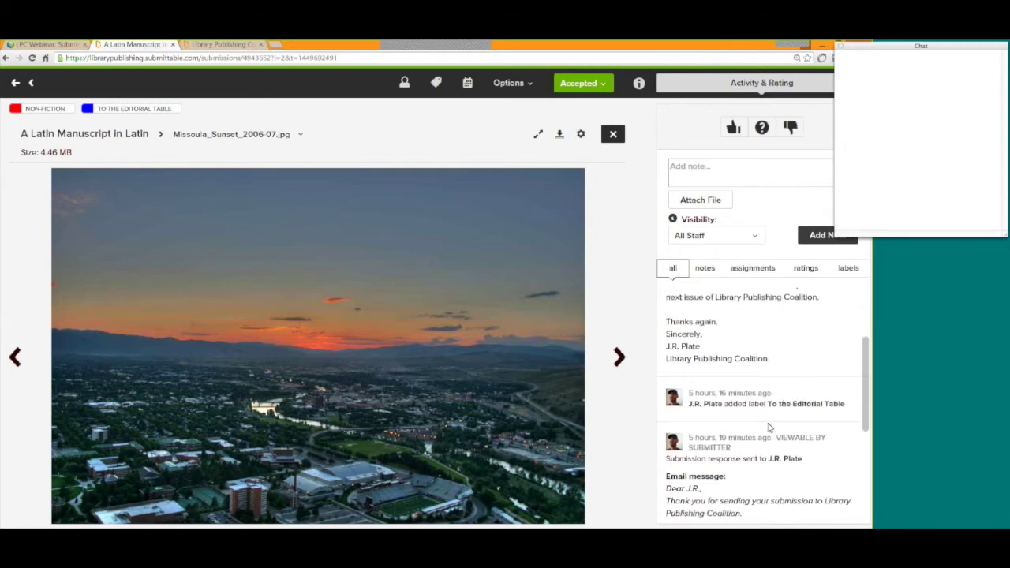
{"action": "scroll", "coordinate": [768, 426], "scroll_direction": "down", "scroll_amount": 1}
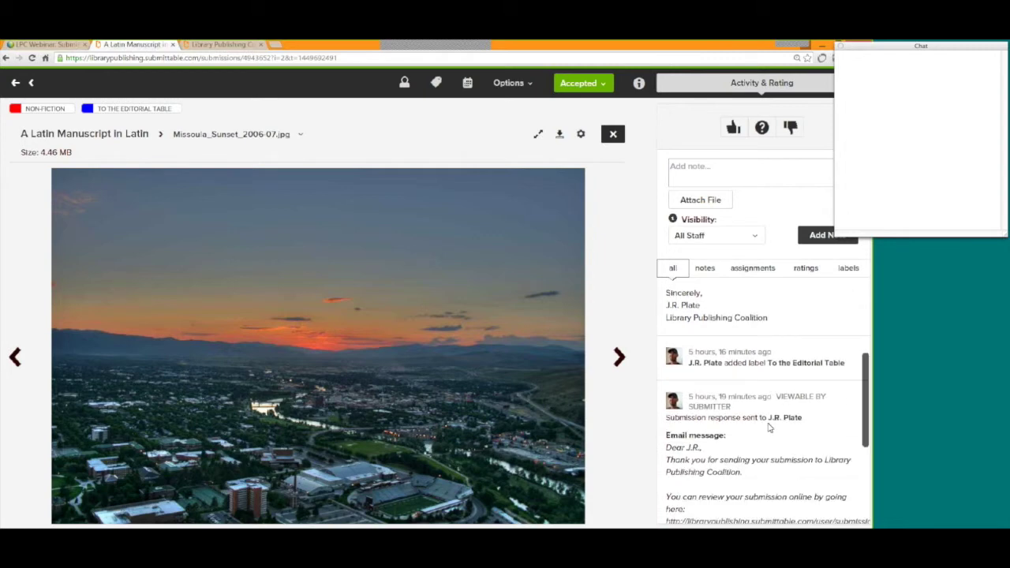
Add the staff note 'This is where you can takes' to the submission.
{"action": "left_click", "coordinate": [733, 171]}
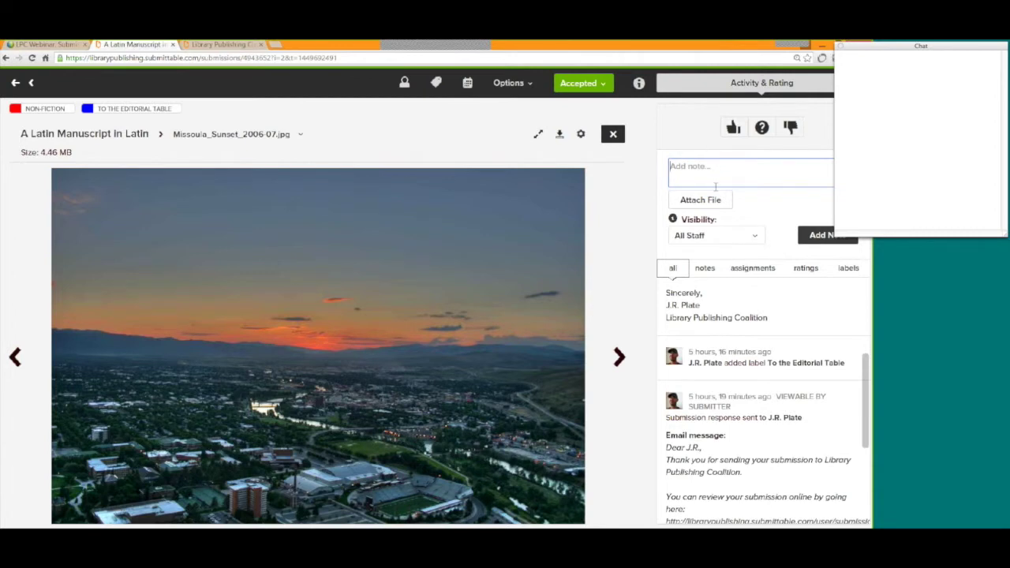
{"action": "type", "text": "This is where you can takes"}
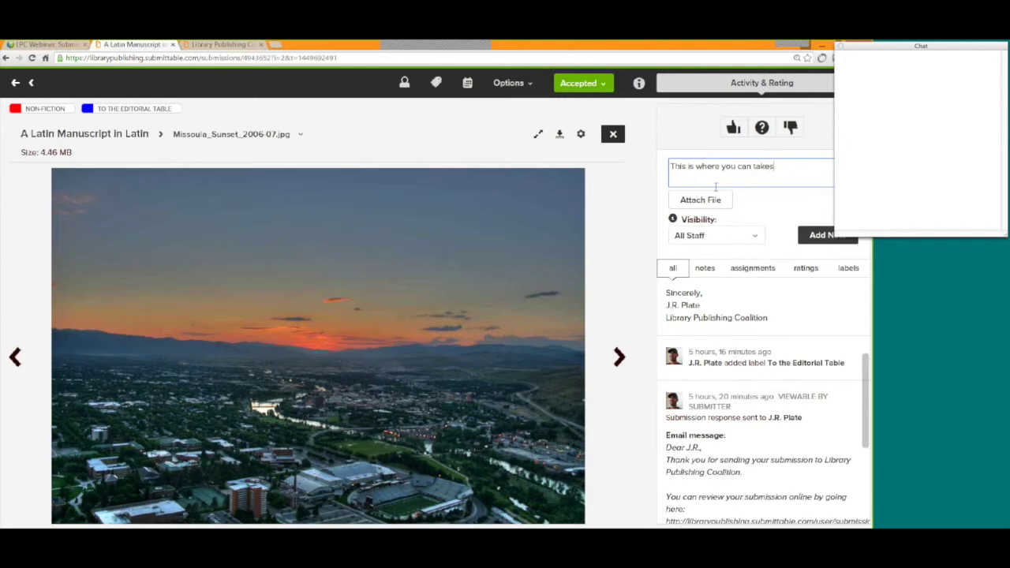
{"action": "left_click", "coordinate": [821, 234]}
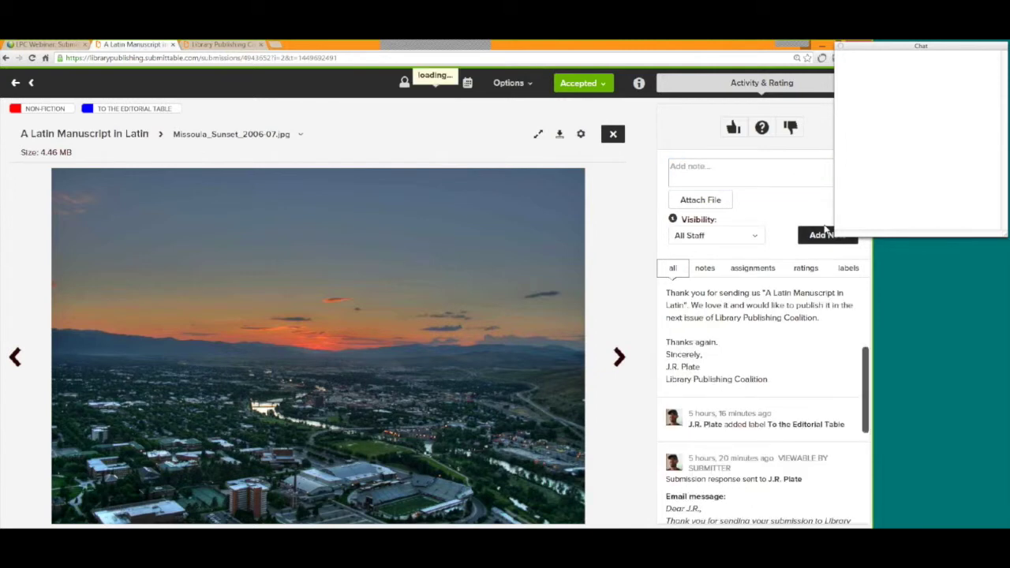
Filter the activity by notes, assignments, ratings and labels, then show all activity again.
{"action": "scroll", "coordinate": [812, 378], "scroll_direction": "up", "scroll_amount": 5}
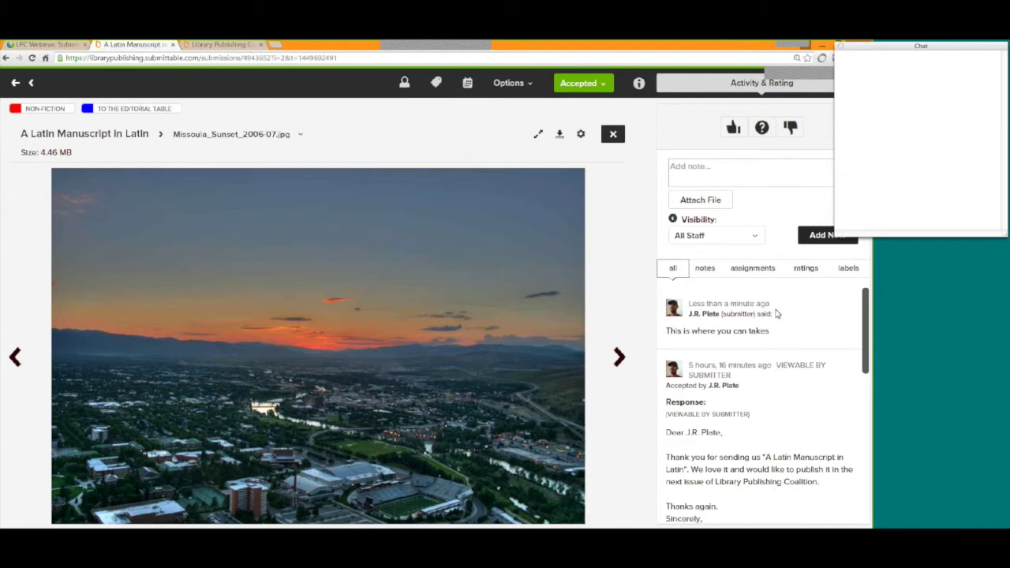
{"action": "left_click", "coordinate": [705, 269]}
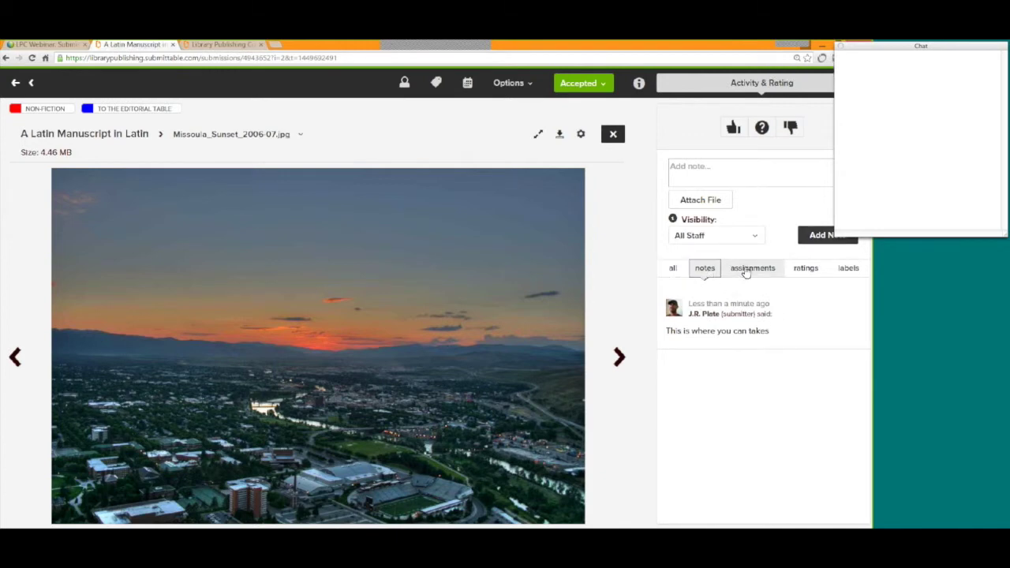
{"action": "left_click", "coordinate": [746, 272]}
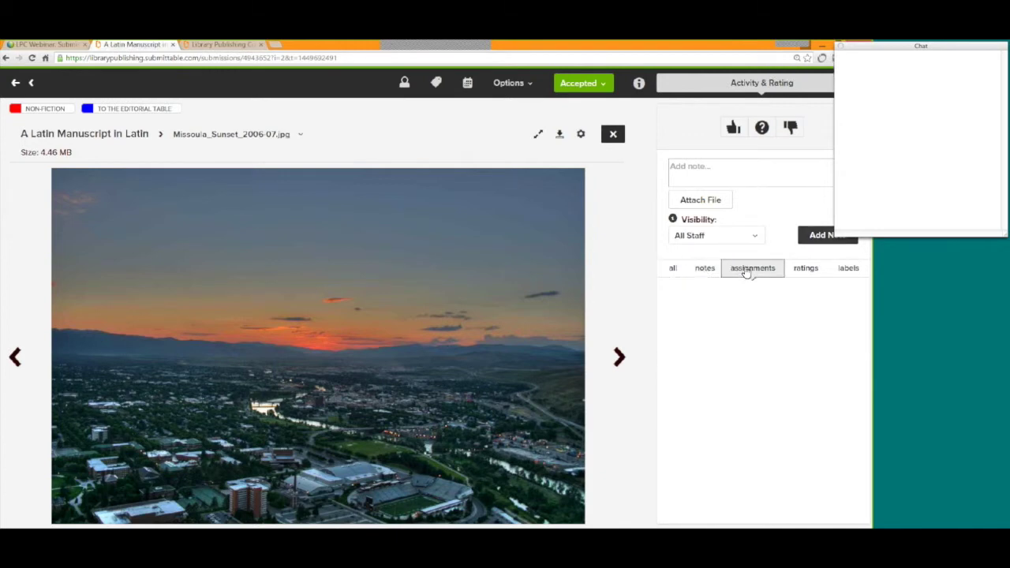
{"action": "left_click", "coordinate": [806, 268]}
{"action": "left_click", "coordinate": [846, 268]}
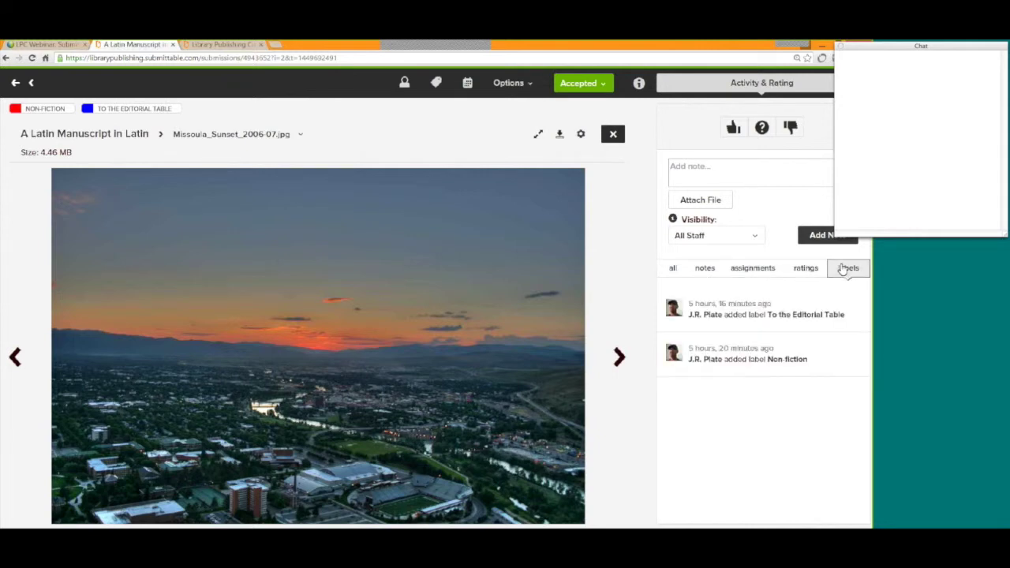
{"action": "left_click", "coordinate": [706, 270]}
{"action": "left_click", "coordinate": [674, 271]}
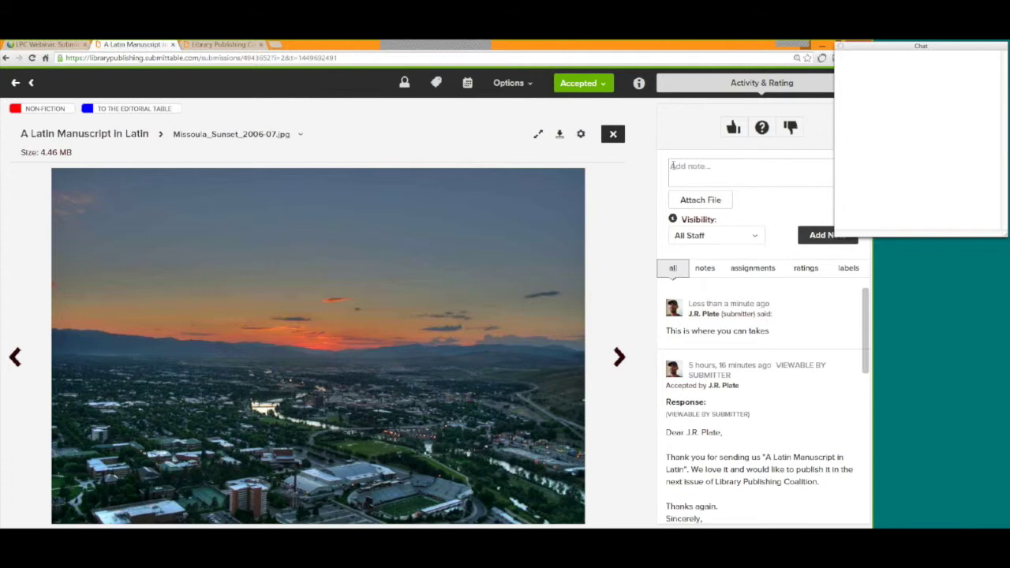
Change the manuscript's vote from Yes to Maybe to No, then return to the submissions list.
{"action": "left_click", "coordinate": [734, 128]}
{"action": "left_click", "coordinate": [733, 129]}
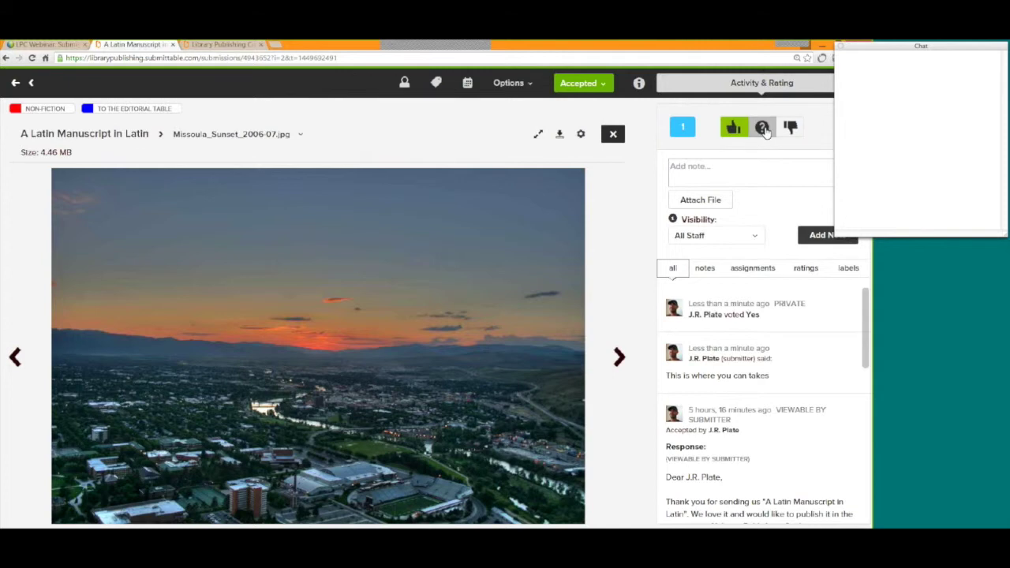
{"action": "left_click", "coordinate": [763, 129]}
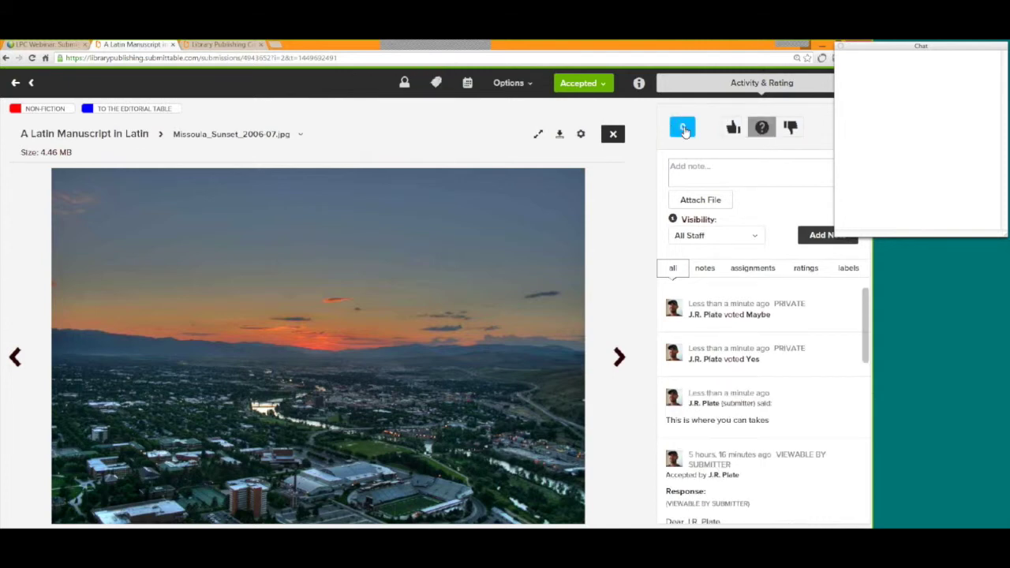
{"action": "left_click", "coordinate": [791, 129]}
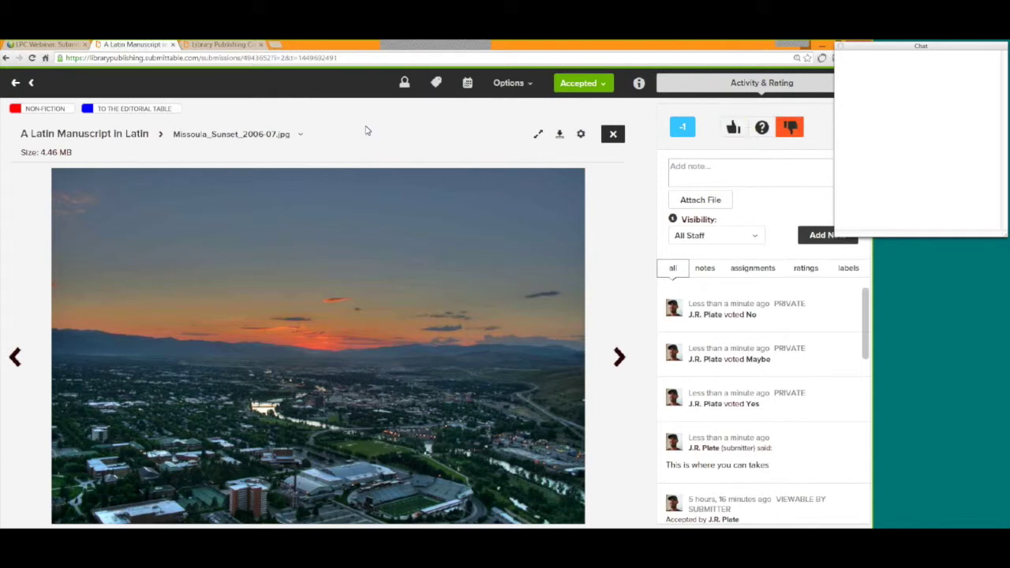
{"action": "left_click", "coordinate": [14, 84]}
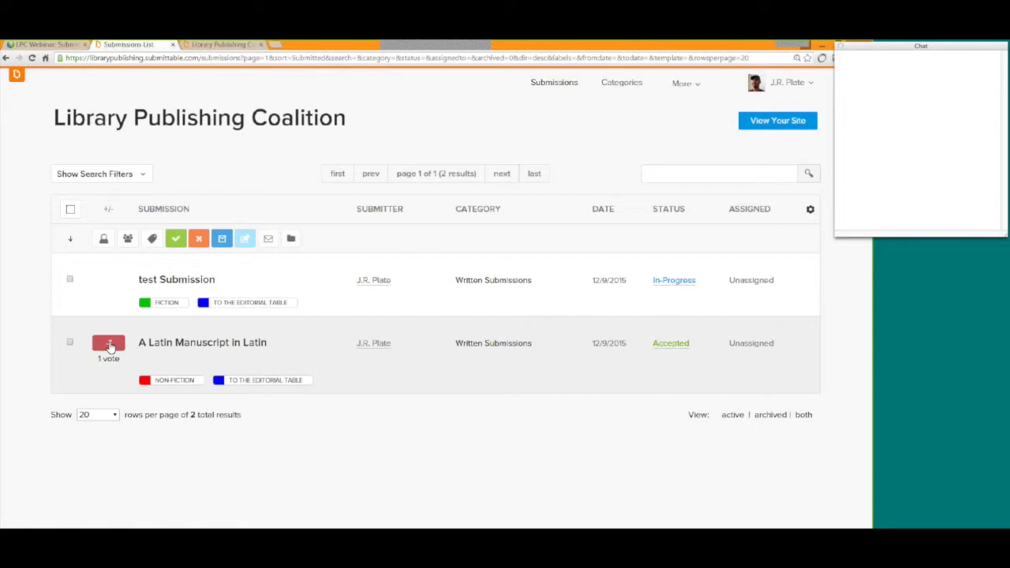
Check the manuscript's Voting Info: score -1, average -1.0 from one No vote.
{"action": "left_click", "coordinate": [110, 345]}
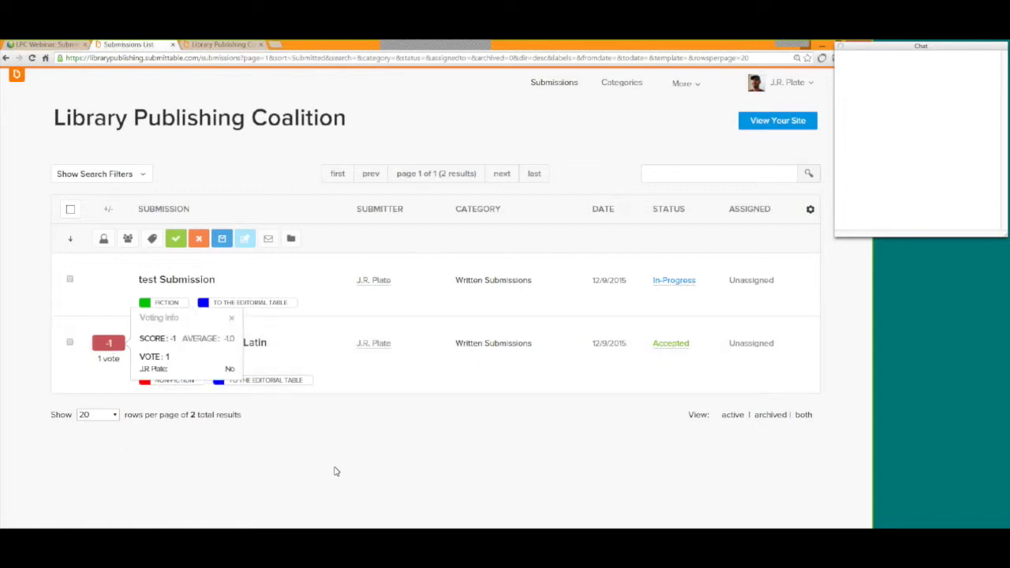
{"action": "left_click", "coordinate": [334, 468]}
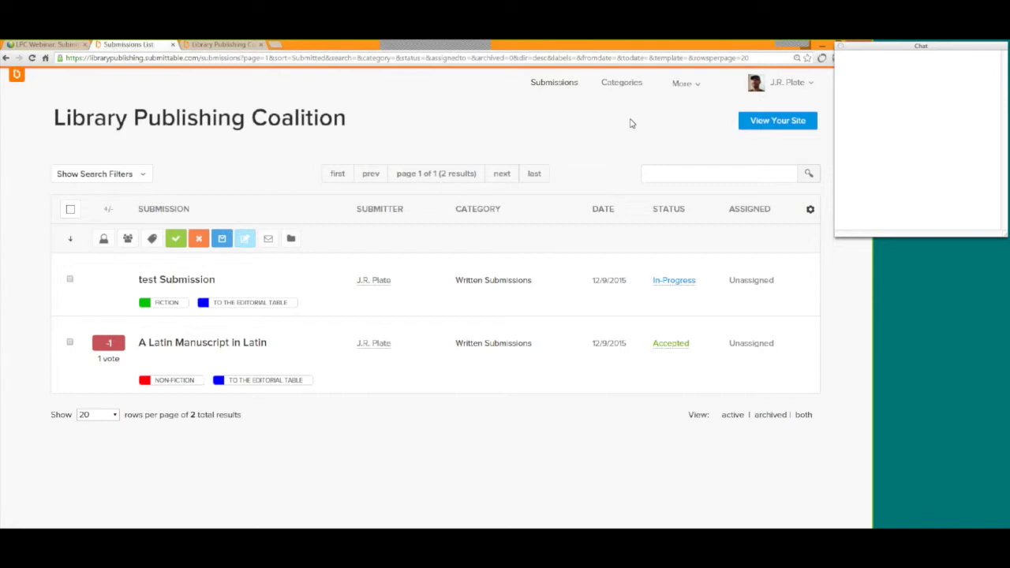
Open More > Staff and read the Permissions Legend from Level 5 down to Level 1.
{"action": "left_click", "coordinate": [689, 88]}
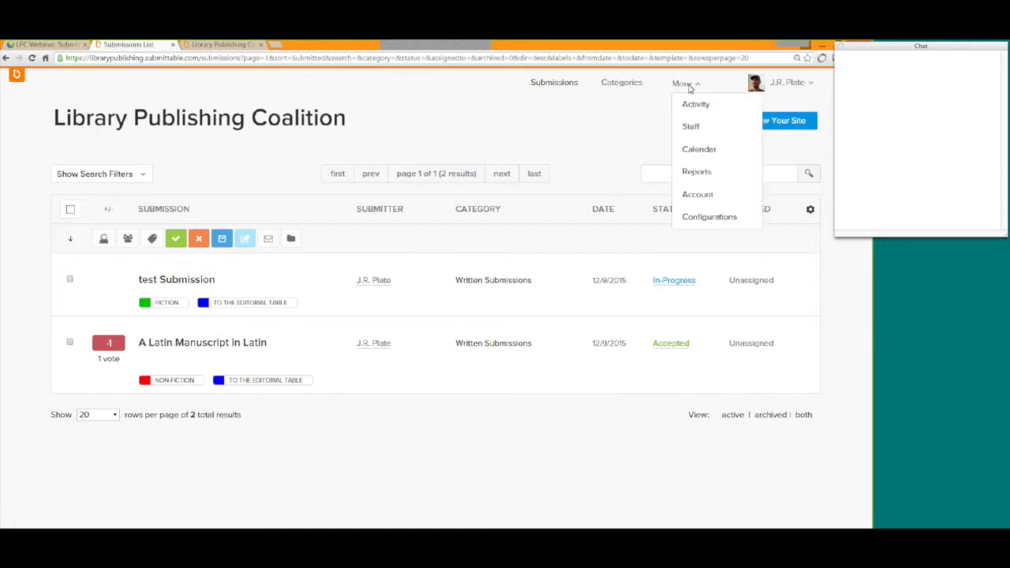
{"action": "left_click", "coordinate": [697, 131]}
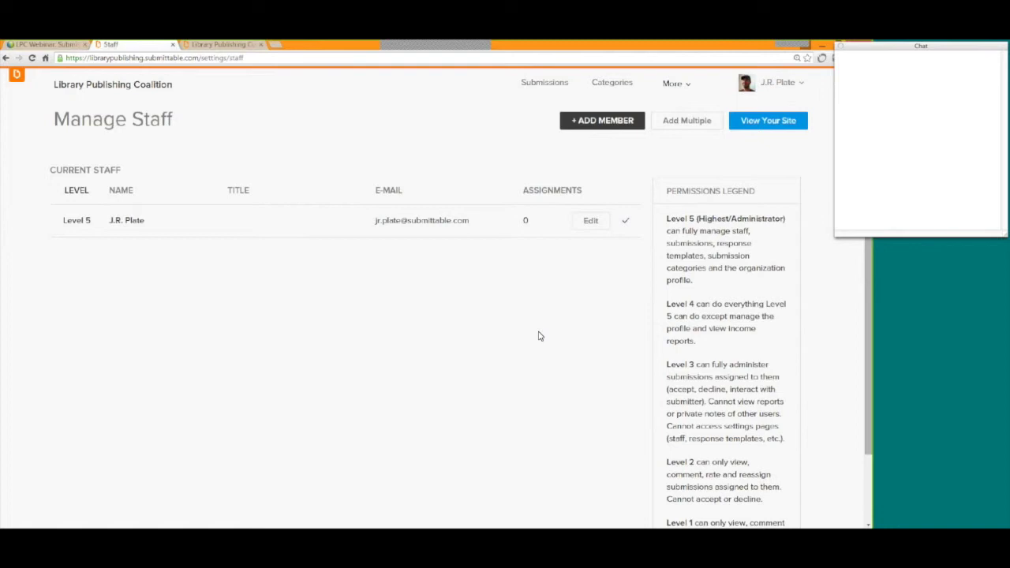
{"action": "scroll", "coordinate": [539, 337], "scroll_direction": "down", "scroll_amount": 1}
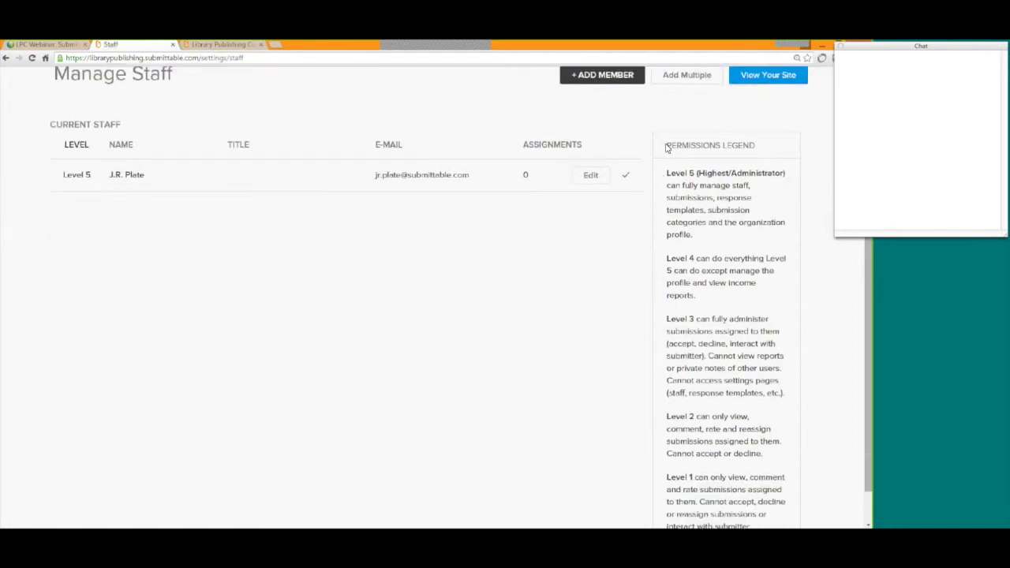
{"action": "left_click_drag", "start_coordinate": [667, 146], "coordinate": [757, 148]}
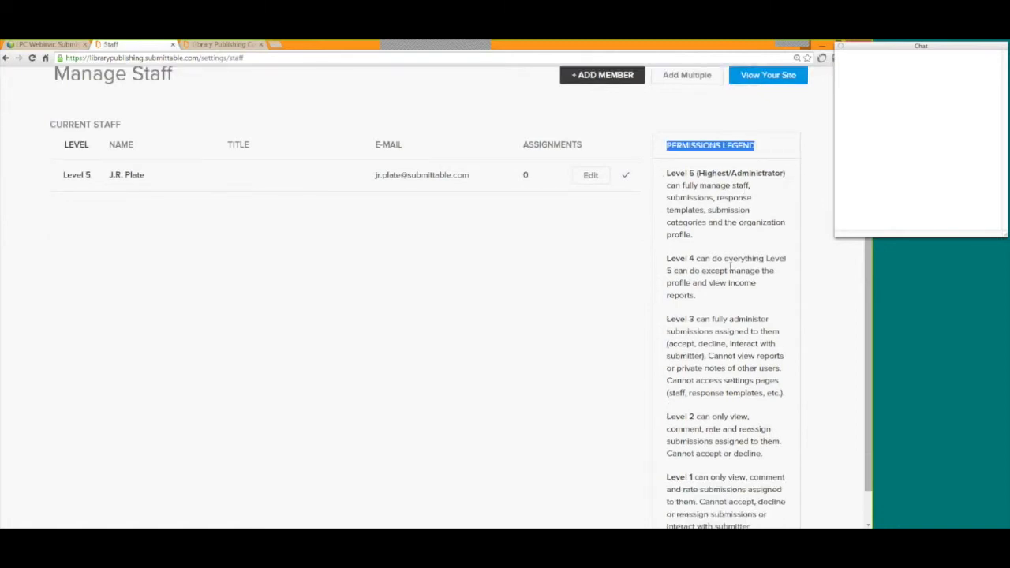
{"action": "scroll", "coordinate": [730, 269], "scroll_direction": "down", "scroll_amount": 1}
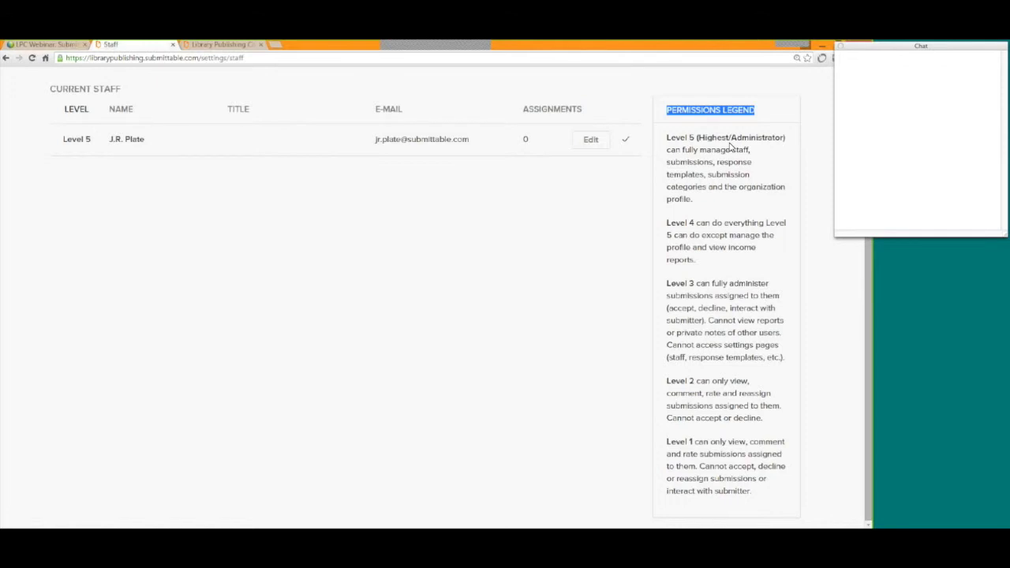
{"action": "left_click_drag", "start_coordinate": [667, 442], "coordinate": [694, 442]}
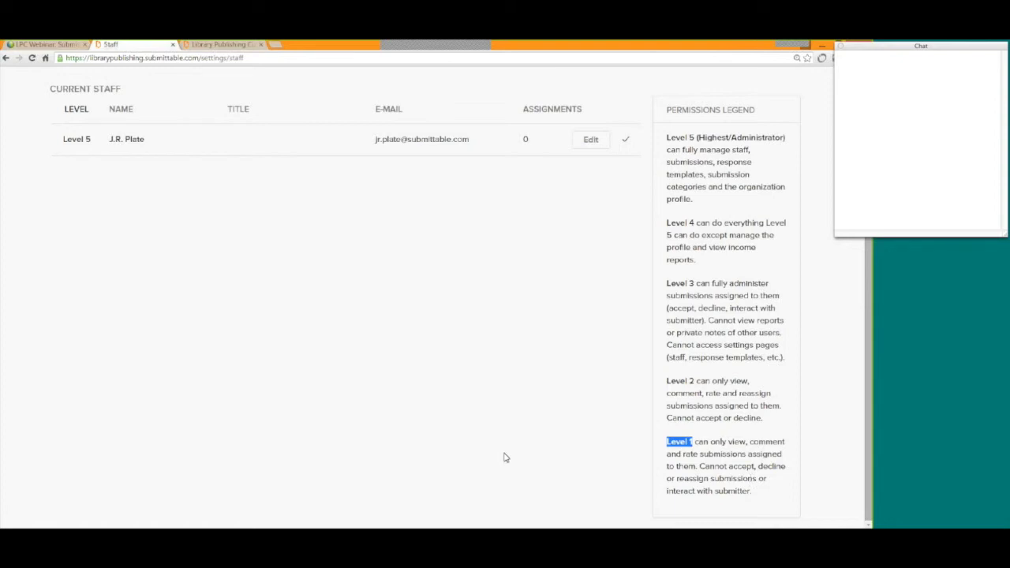
{"action": "scroll", "coordinate": [505, 458], "scroll_direction": "up", "scroll_amount": 2}
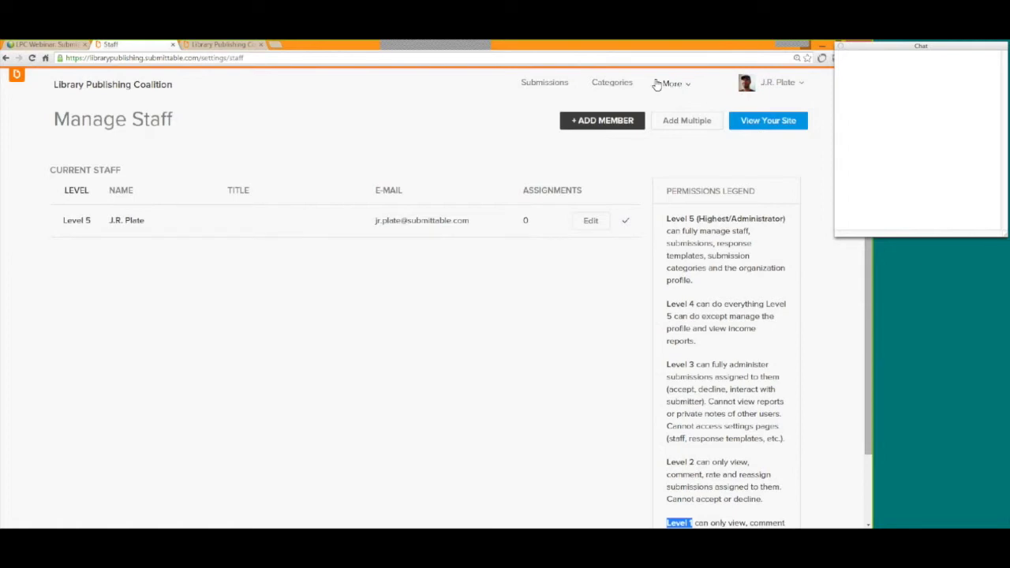
{"action": "left_click", "coordinate": [679, 88]}
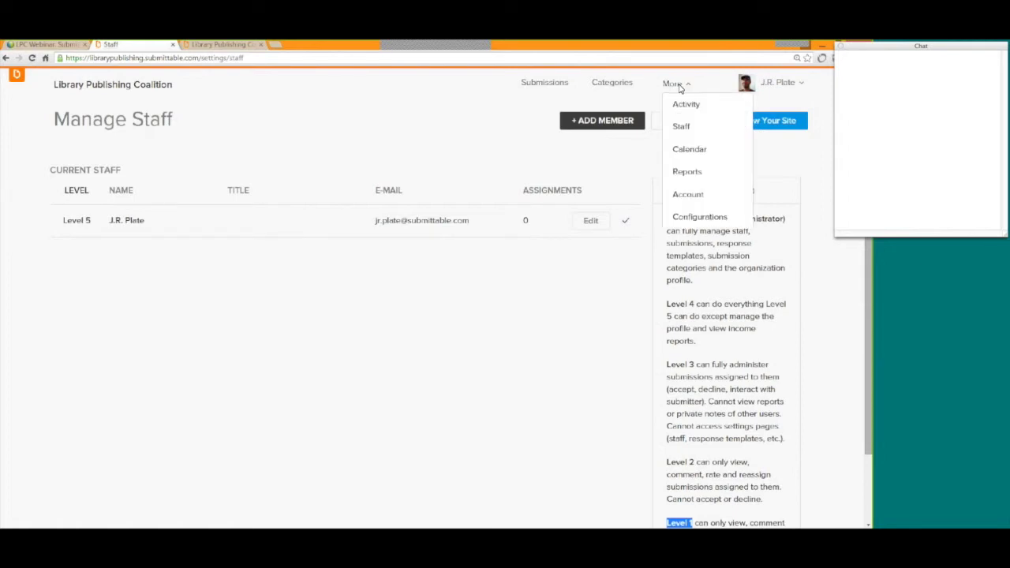
Show Reports statistics for 10/29/2015 to 12/09/2015 across all categories.
{"action": "left_click", "coordinate": [701, 175]}
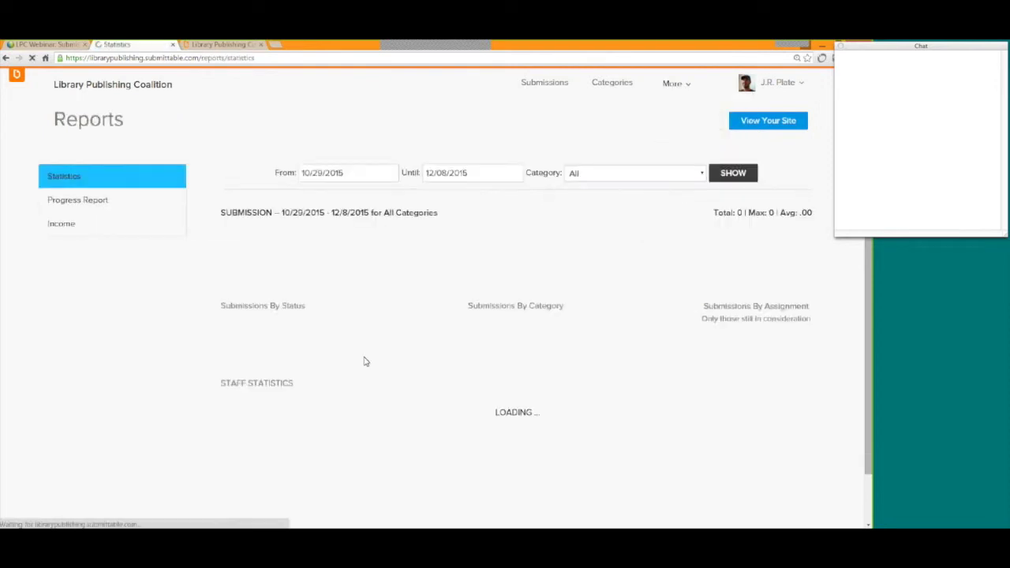
{"action": "left_click", "coordinate": [487, 174]}
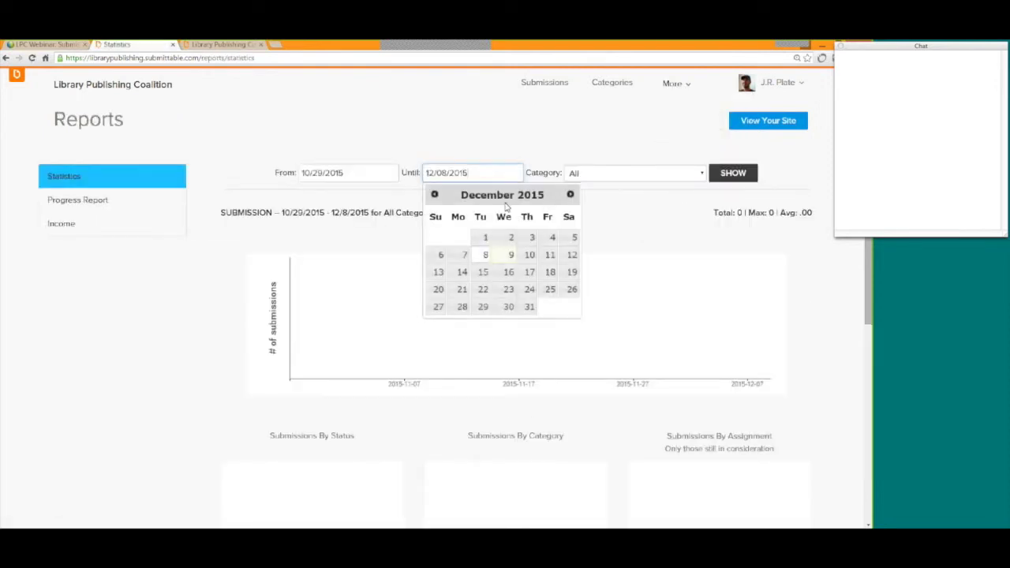
{"action": "left_click", "coordinate": [512, 255]}
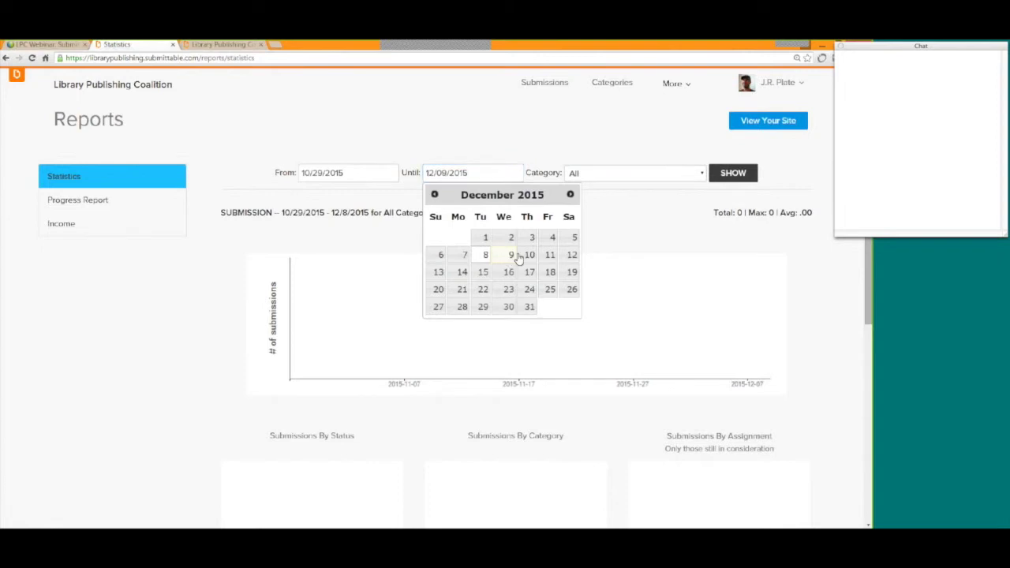
{"action": "left_click", "coordinate": [733, 173]}
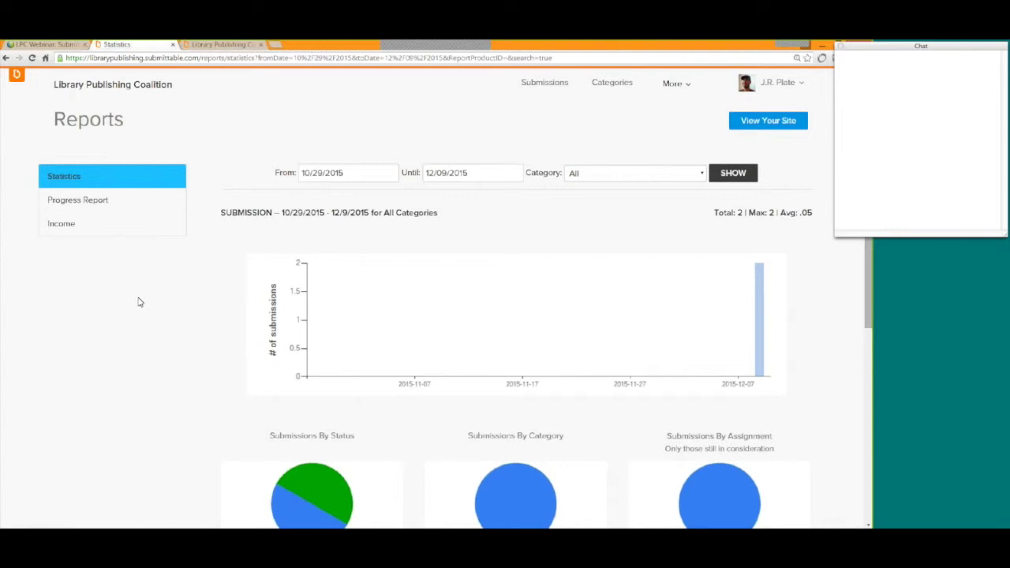
Review the statistics and Submissions By Assignment chart, then open the Staff Progress Report.
{"action": "scroll", "coordinate": [139, 302], "scroll_direction": "down", "scroll_amount": 1}
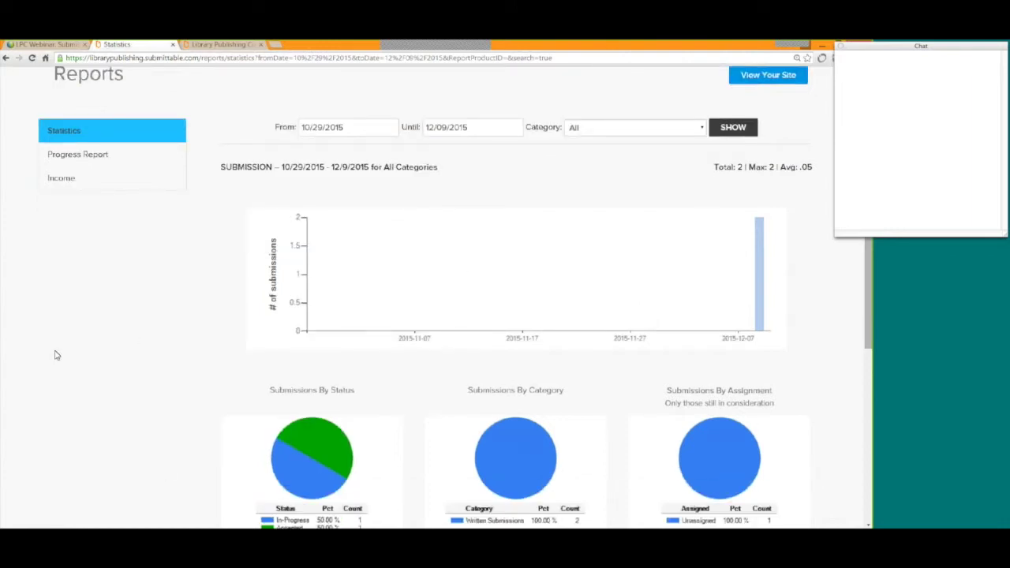
{"action": "scroll", "coordinate": [55, 355], "scroll_direction": "down", "scroll_amount": 1}
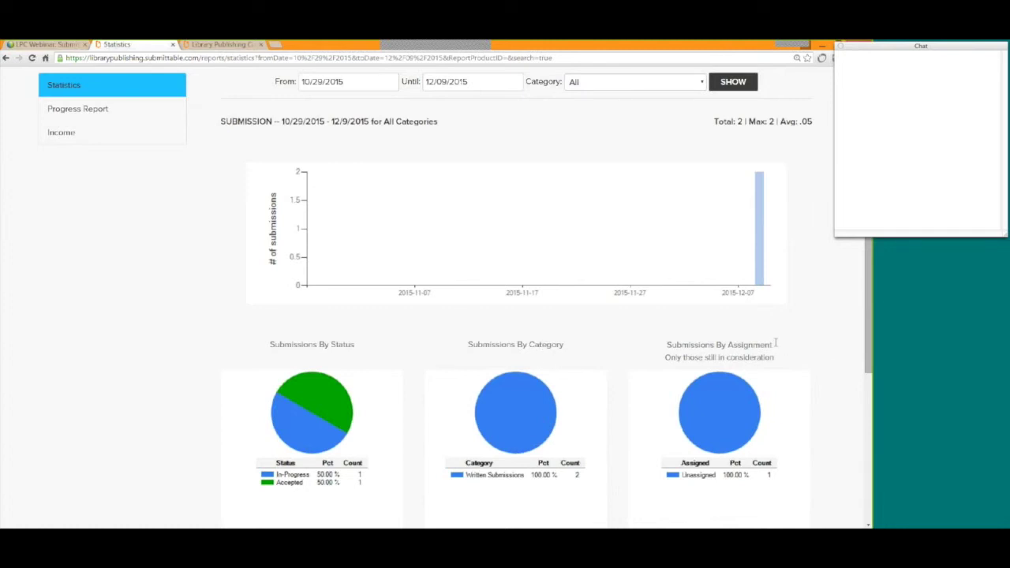
{"action": "left_click_drag", "start_coordinate": [774, 345], "coordinate": [676, 344]}
{"action": "left_click", "coordinate": [87, 326]}
{"action": "scroll", "coordinate": [91, 328], "scroll_direction": "up", "scroll_amount": 1}
{"action": "left_click", "coordinate": [78, 204]}
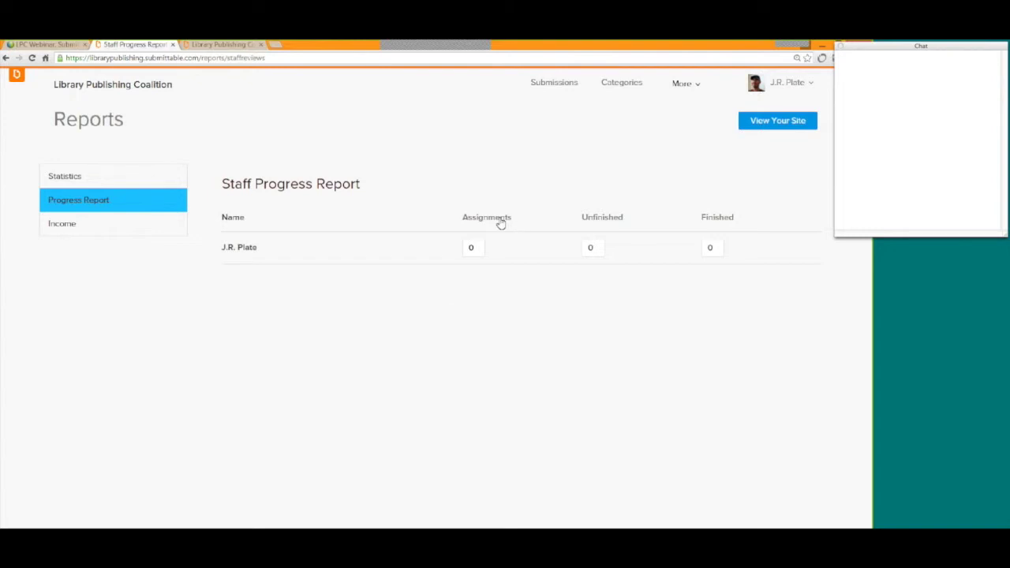
Highlight the progress report's Assignments, Finished and Unfinished columns, then go to Configurations.
{"action": "left_click_drag", "start_coordinate": [513, 219], "coordinate": [464, 220]}
{"action": "left_click", "coordinate": [682, 224]}
{"action": "left_click_drag", "start_coordinate": [734, 217], "coordinate": [699, 223]}
{"action": "left_click", "coordinate": [643, 225]}
{"action": "left_click_drag", "start_coordinate": [623, 218], "coordinate": [582, 219]}
{"action": "left_click", "coordinate": [642, 219]}
{"action": "left_click", "coordinate": [685, 86]}
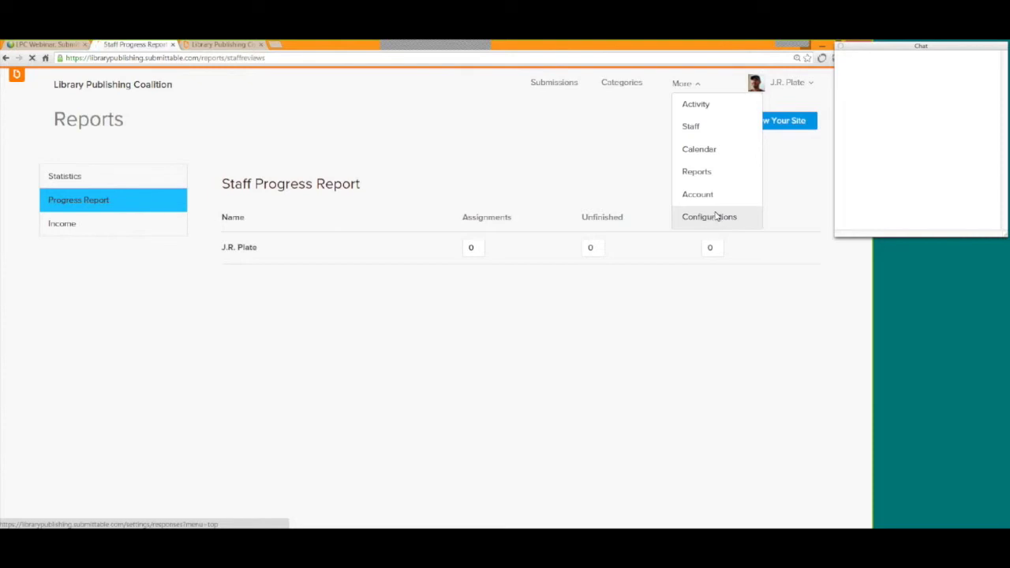
{"action": "left_click", "coordinate": [716, 217]}
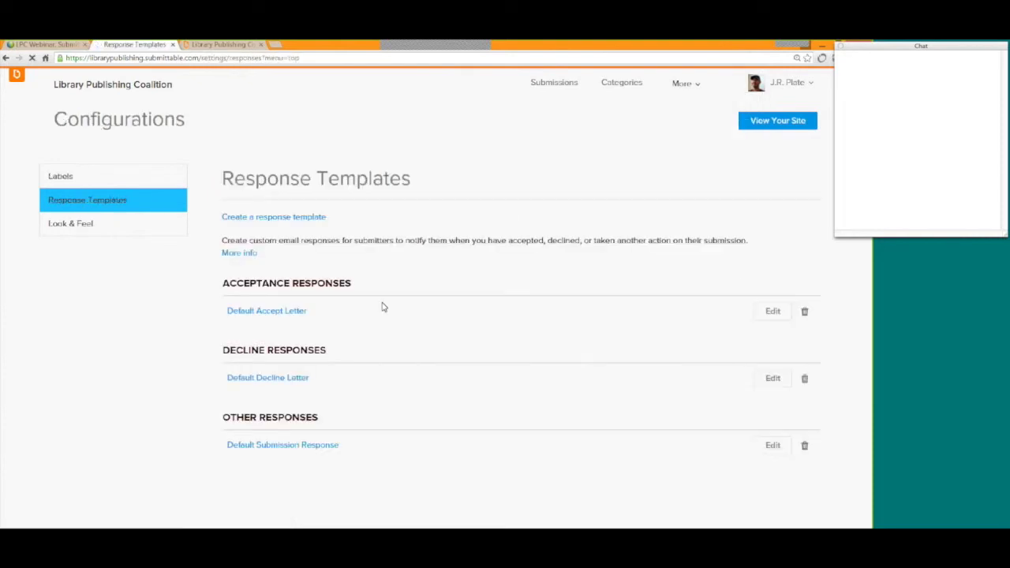
Point out the Response Templates heading, then switch to the Look & Feel settings.
{"action": "left_click_drag", "start_coordinate": [411, 180], "coordinate": [221, 179]}
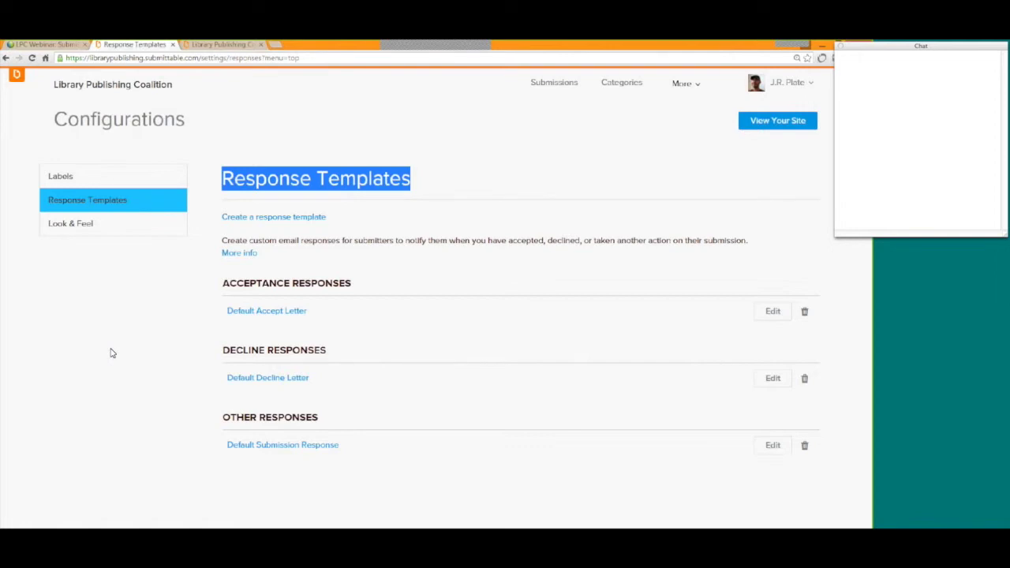
{"action": "left_click", "coordinate": [77, 229]}
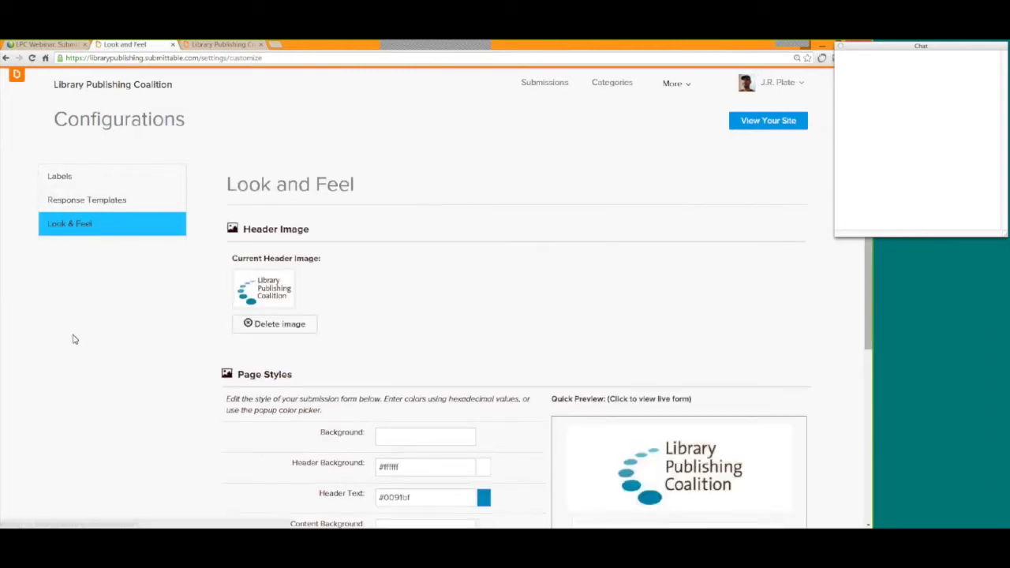
Scroll through the header image and page style options, save Look and Feel, and go back to Submissions.
{"action": "scroll", "coordinate": [74, 338], "scroll_direction": "down", "scroll_amount": 1}
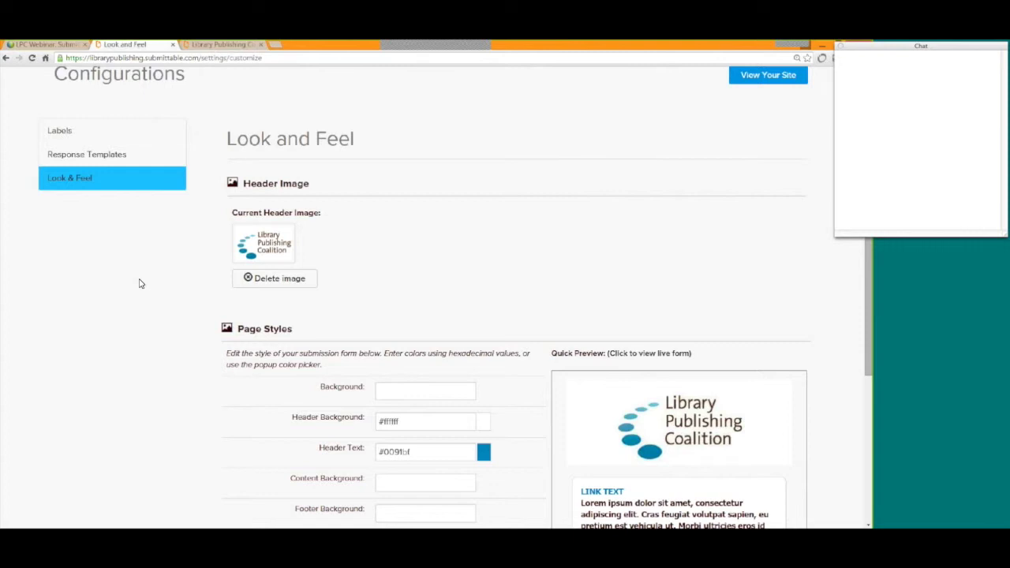
{"action": "scroll", "coordinate": [141, 283], "scroll_direction": "down", "scroll_amount": 1}
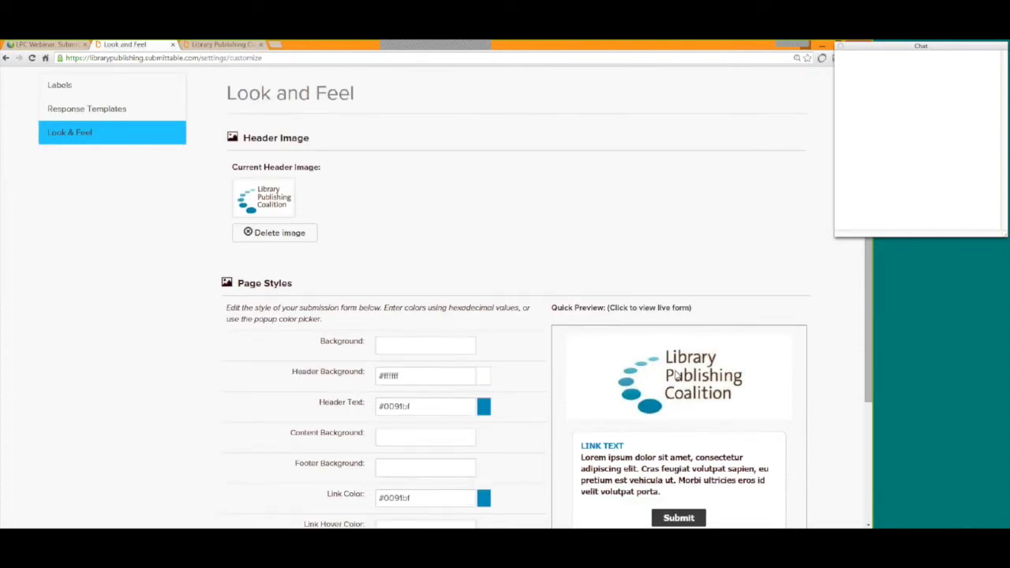
{"action": "scroll", "coordinate": [677, 374], "scroll_direction": "down", "scroll_amount": 1}
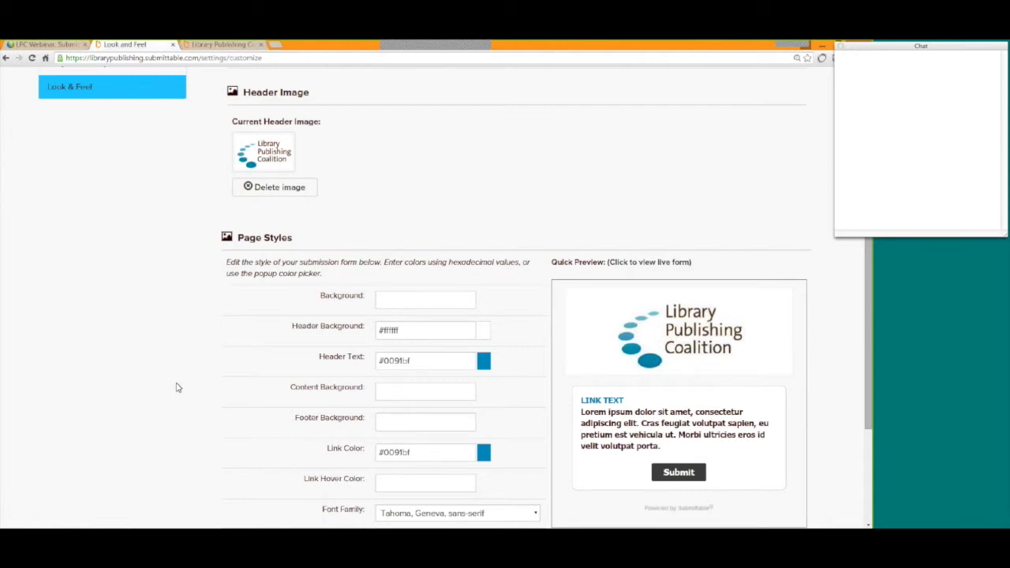
{"action": "scroll", "coordinate": [176, 387], "scroll_direction": "down", "scroll_amount": 2}
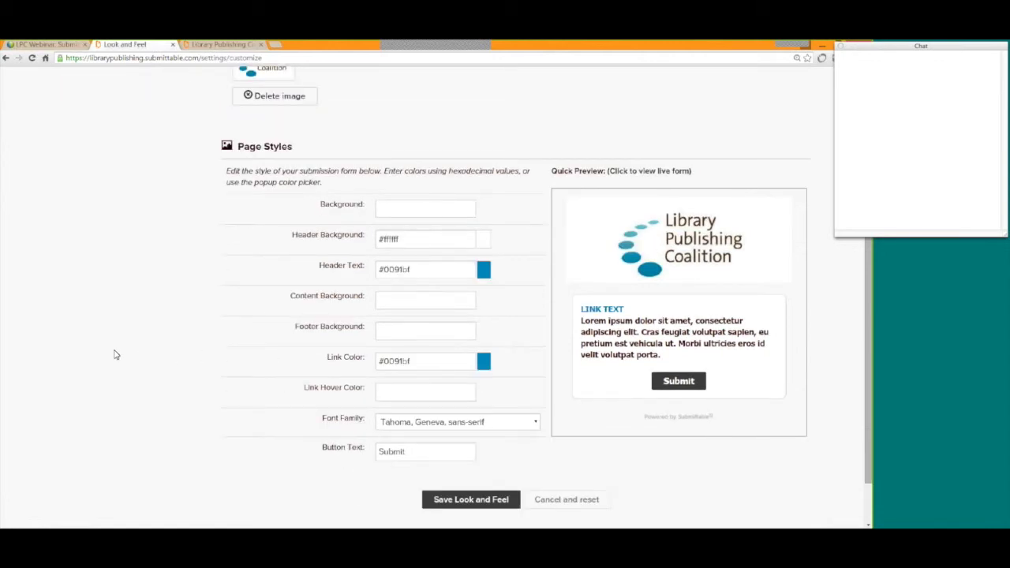
{"action": "scroll", "coordinate": [115, 355], "scroll_direction": "up", "scroll_amount": 2}
{"action": "scroll", "coordinate": [115, 356], "scroll_direction": "down", "scroll_amount": 3}
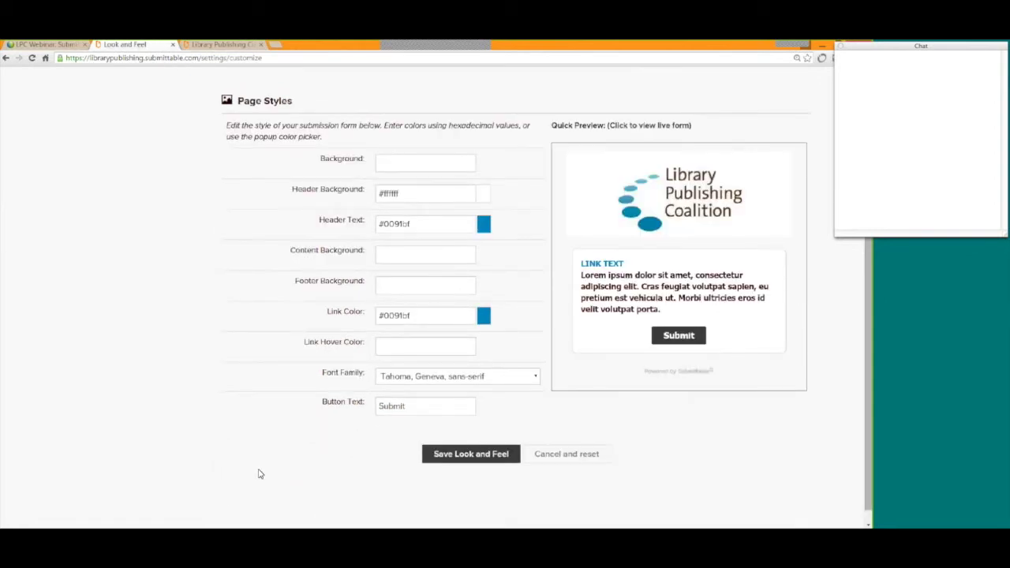
{"action": "left_click", "coordinate": [454, 456]}
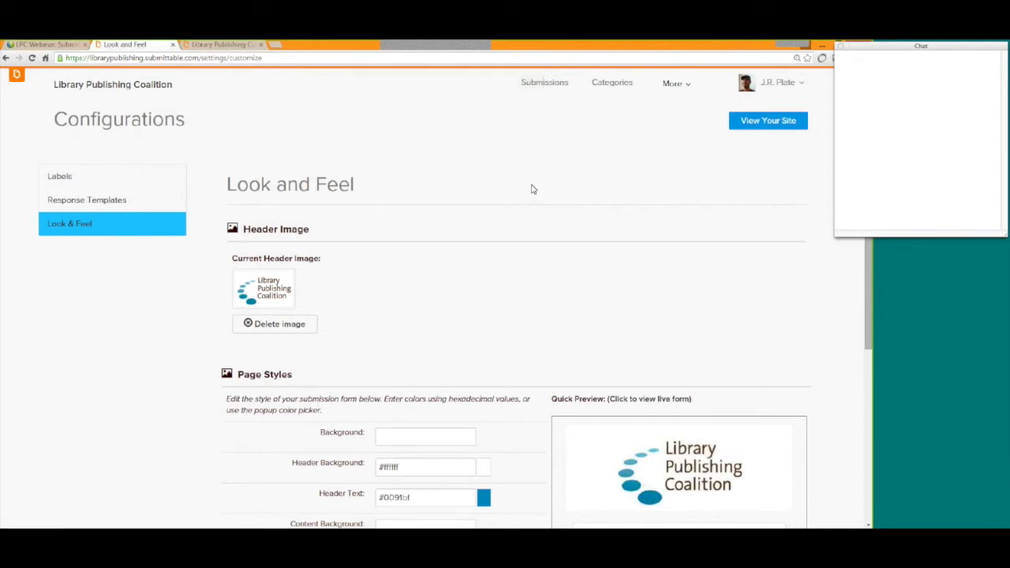
{"action": "left_click", "coordinate": [537, 85]}
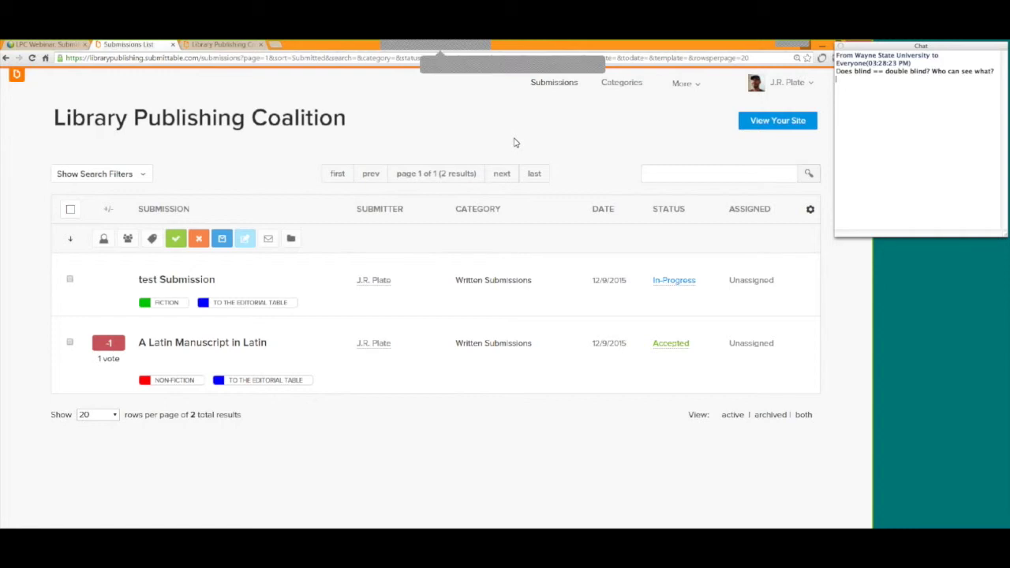
Bring up the More menu of additional site sections.
{"action": "left_click", "coordinate": [691, 86]}
From Manage Staff, start a staff invitation with the new member's e-mail address at Permission Level 1.
{"action": "left_click", "coordinate": [694, 132]}
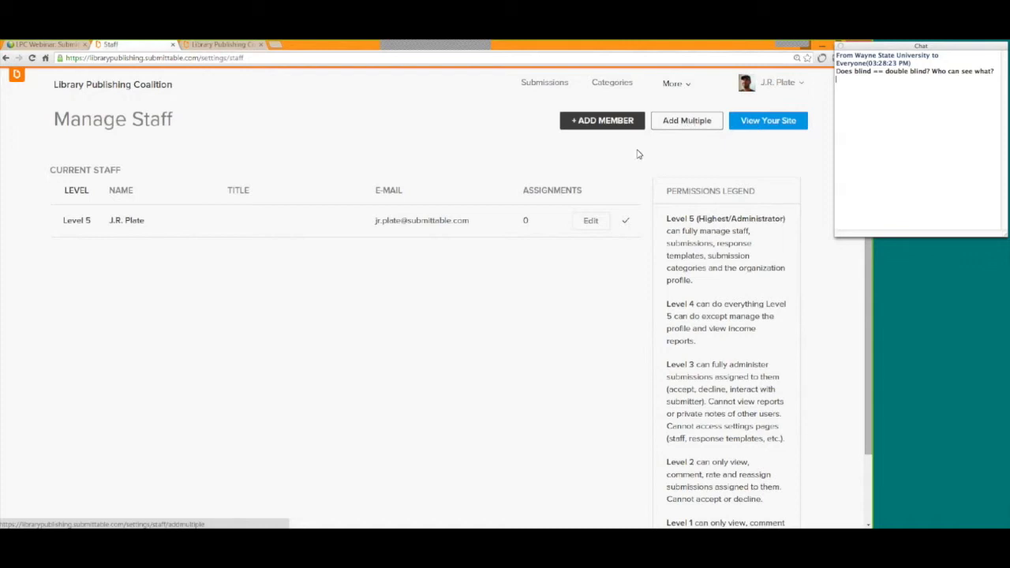
{"action": "left_click", "coordinate": [602, 122]}
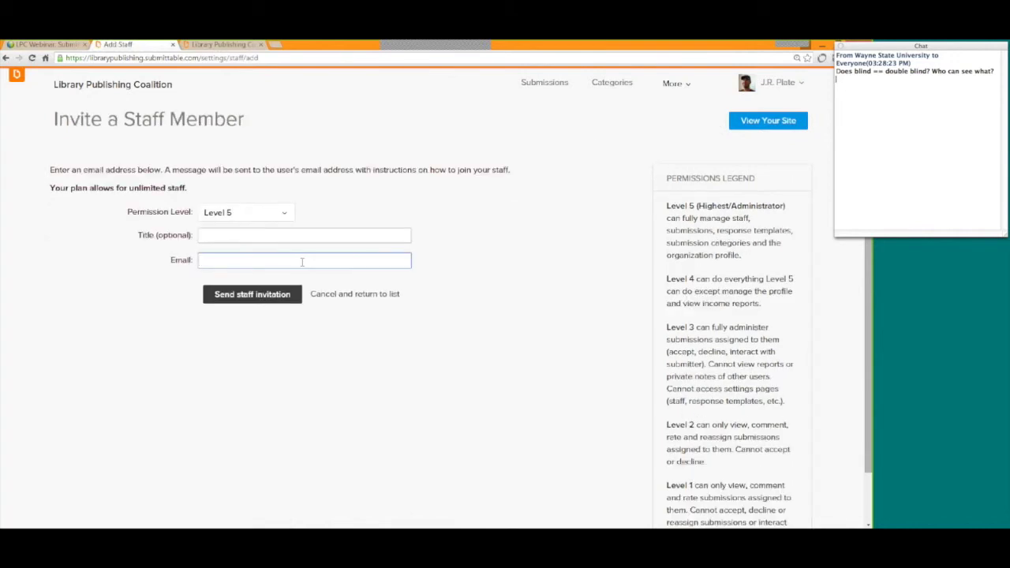
{"action": "left_click", "coordinate": [283, 215]}
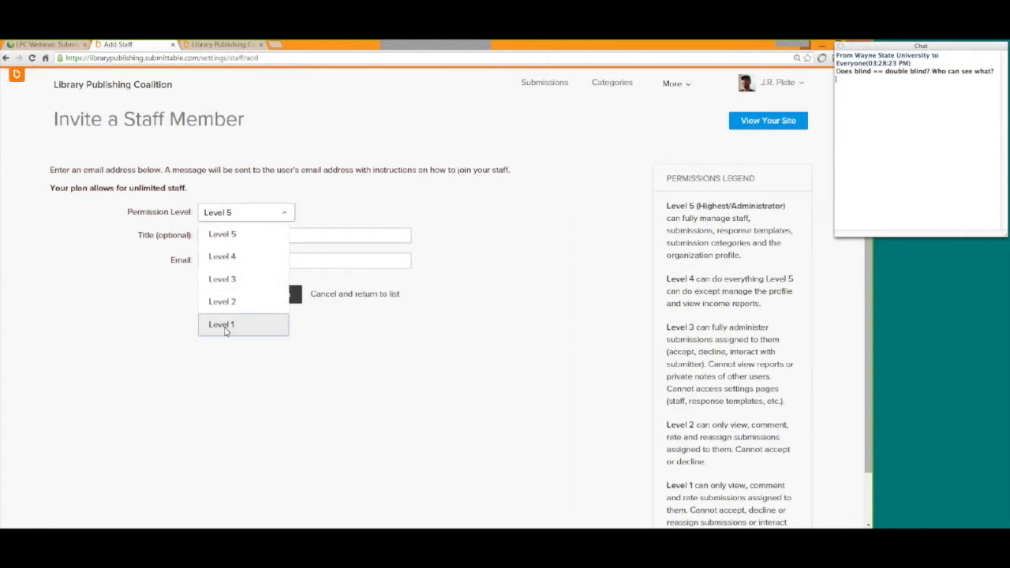
{"action": "left_click", "coordinate": [226, 330]}
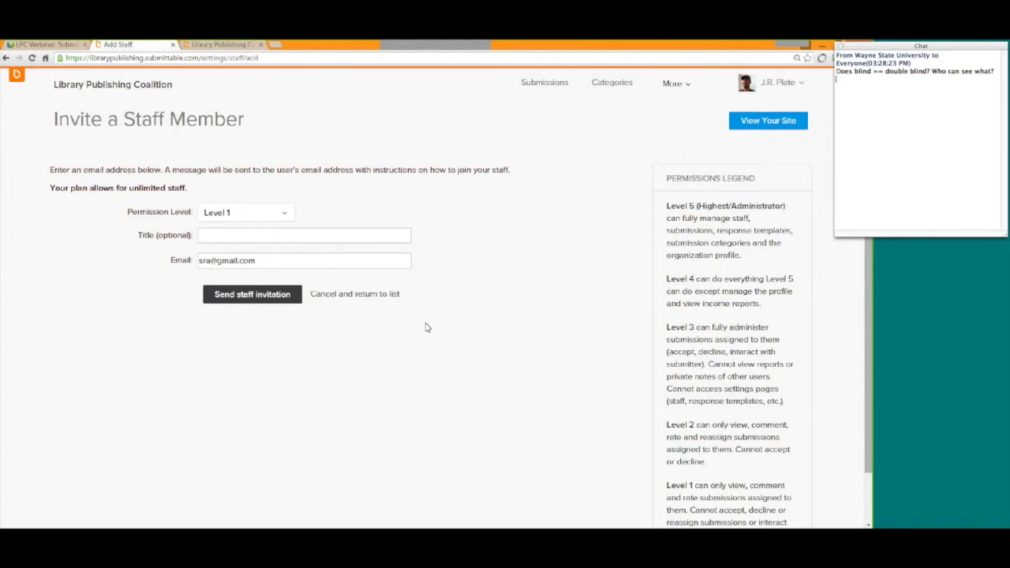
{"action": "left_click", "coordinate": [778, 86]}
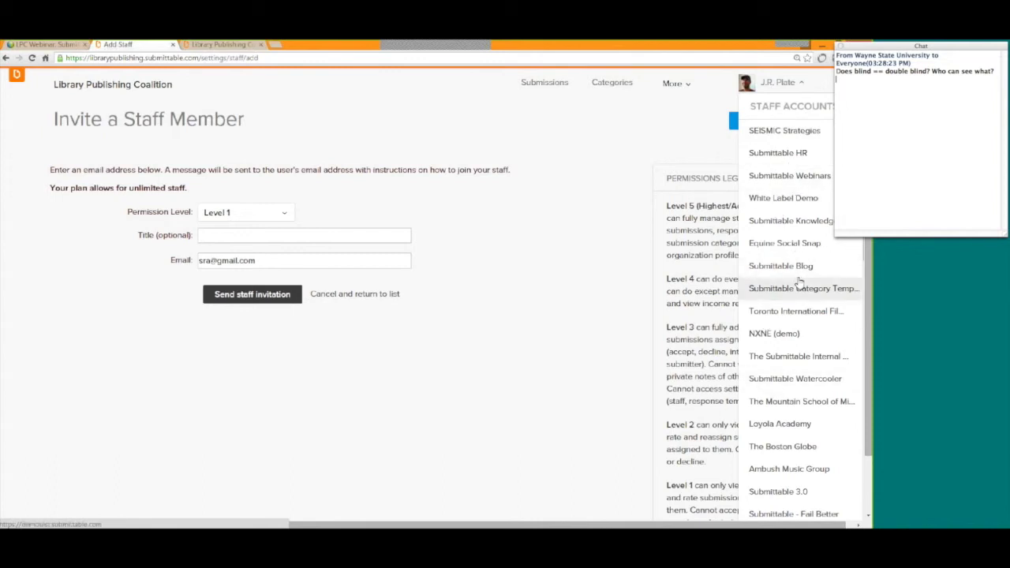
Scroll the Staff Accounts list, close it, and cancel the invitation to return to Manage Staff.
{"action": "scroll", "coordinate": [799, 284], "scroll_direction": "down", "scroll_amount": 3}
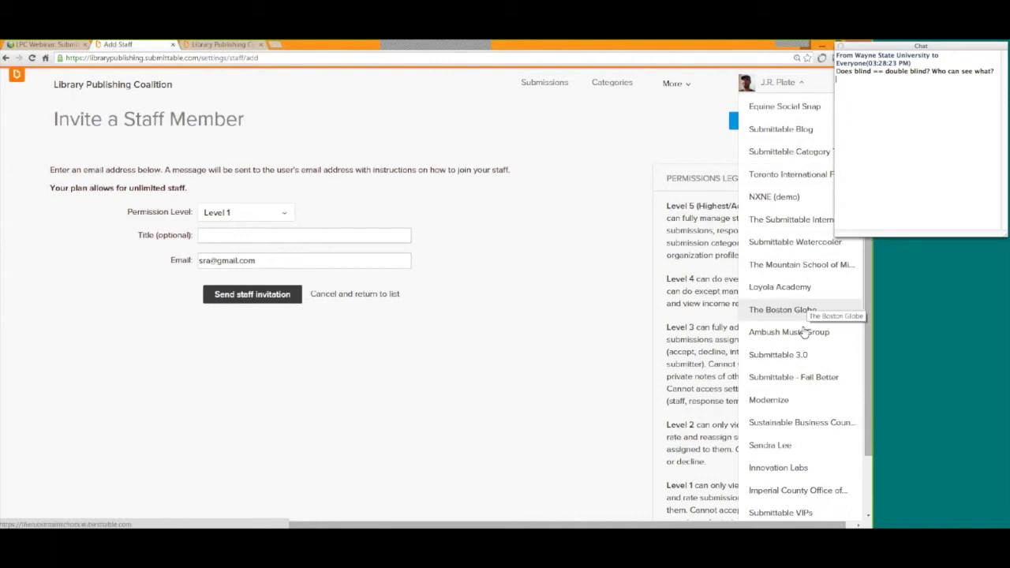
{"action": "scroll", "coordinate": [784, 163], "scroll_direction": "up", "scroll_amount": 2}
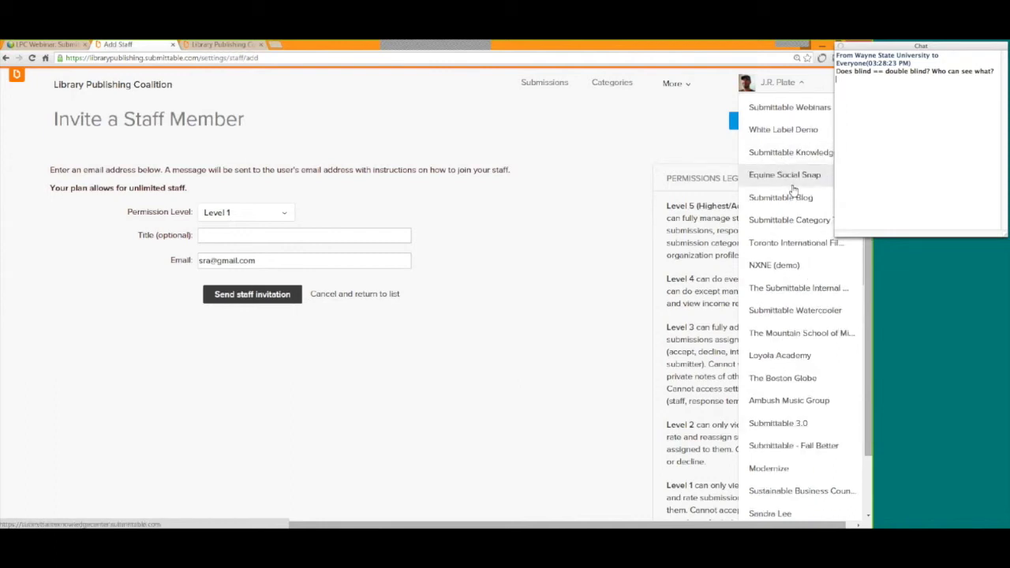
{"action": "scroll", "coordinate": [793, 190], "scroll_direction": "down", "scroll_amount": 3}
{"action": "scroll", "coordinate": [794, 190], "scroll_direction": "down", "scroll_amount": 3}
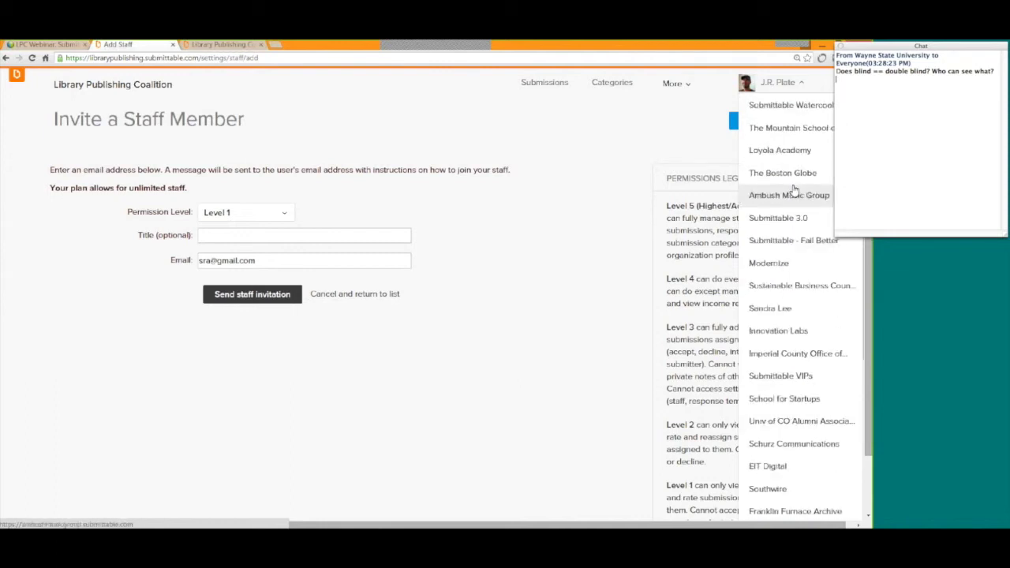
{"action": "left_click", "coordinate": [584, 149]}
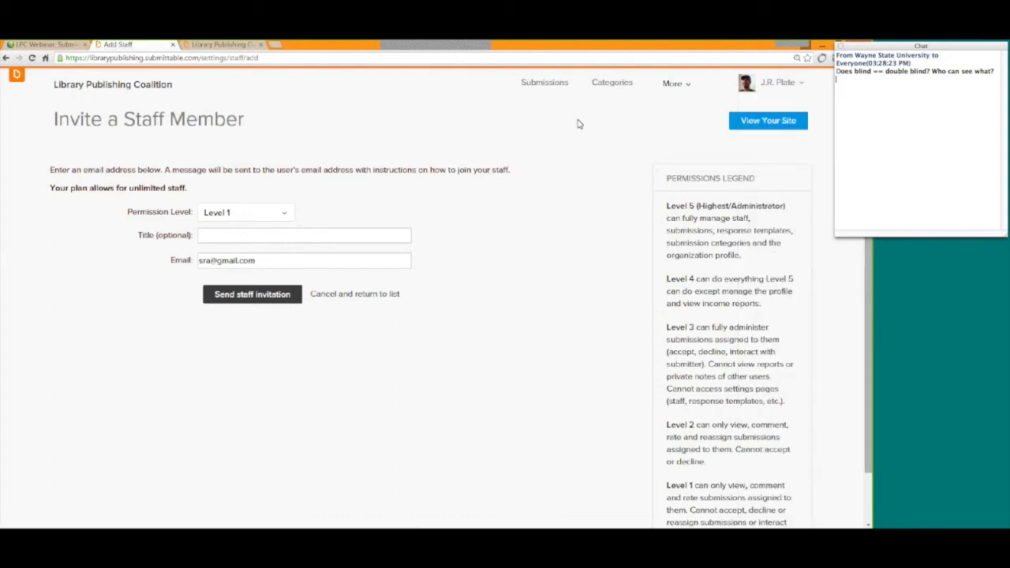
{"action": "left_click", "coordinate": [336, 295]}
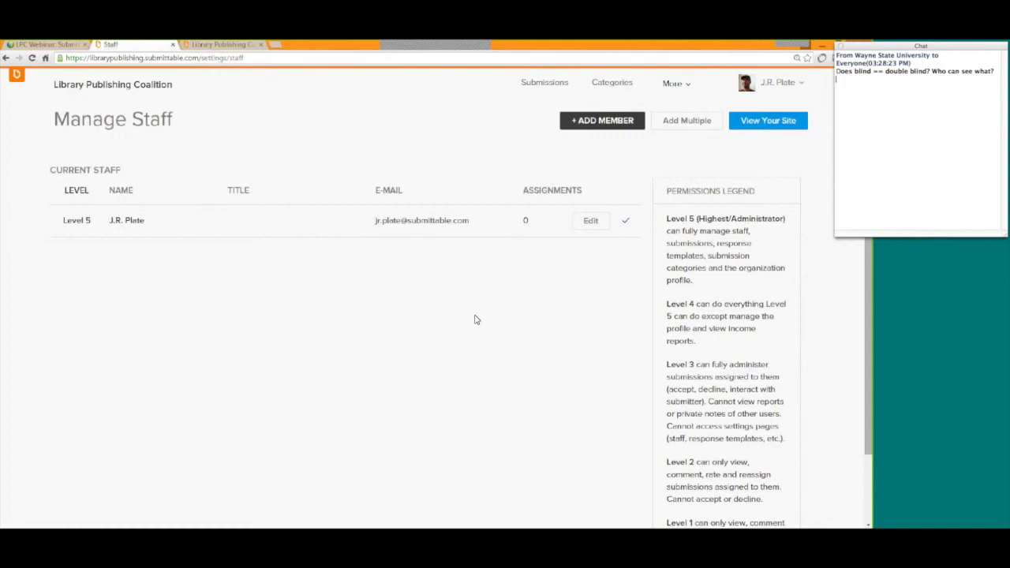
In the Written Submissions form designer, mark the favorite color question as Blind.
{"action": "left_click", "coordinate": [610, 89]}
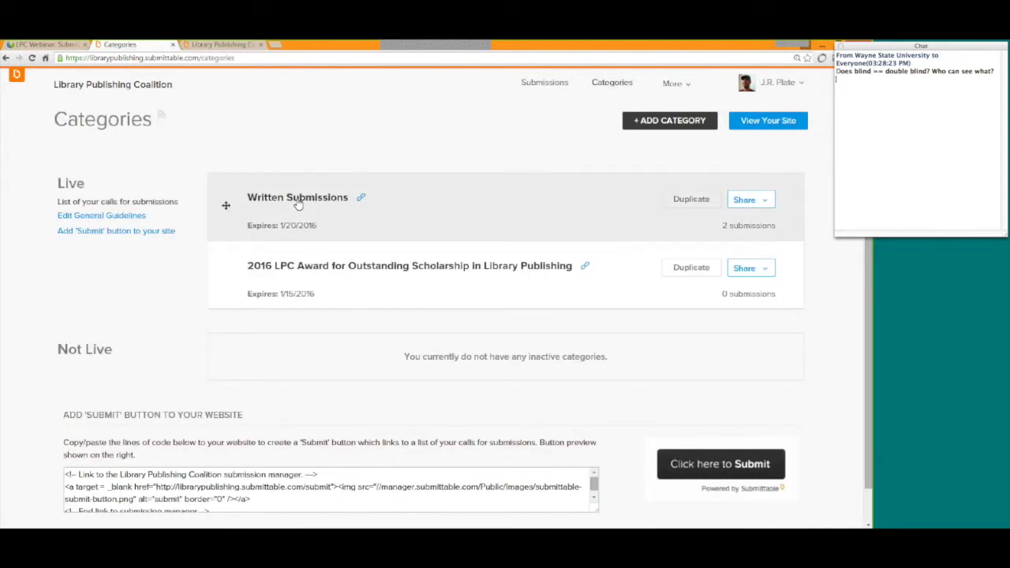
{"action": "left_click", "coordinate": [299, 198]}
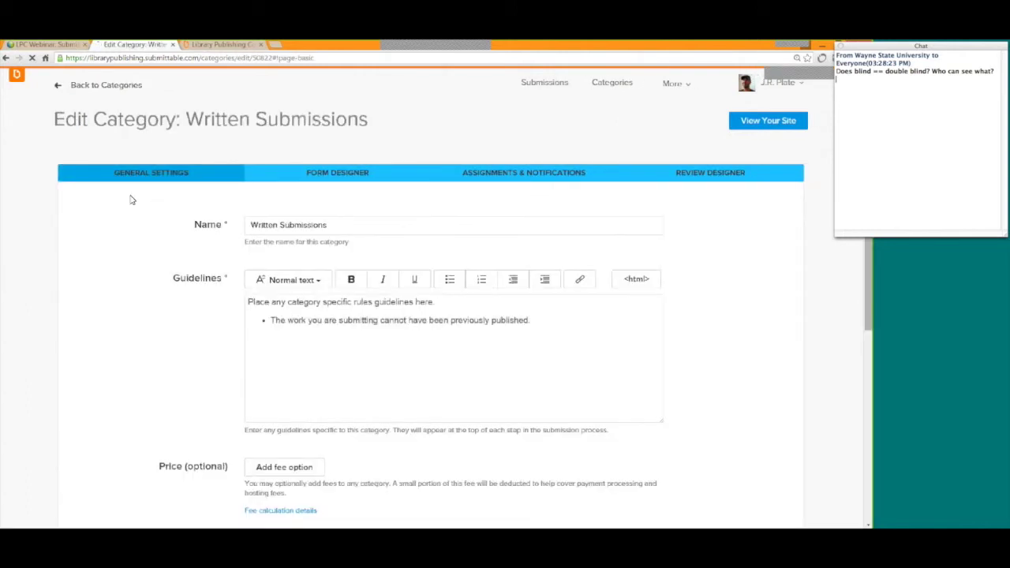
{"action": "left_click", "coordinate": [334, 180]}
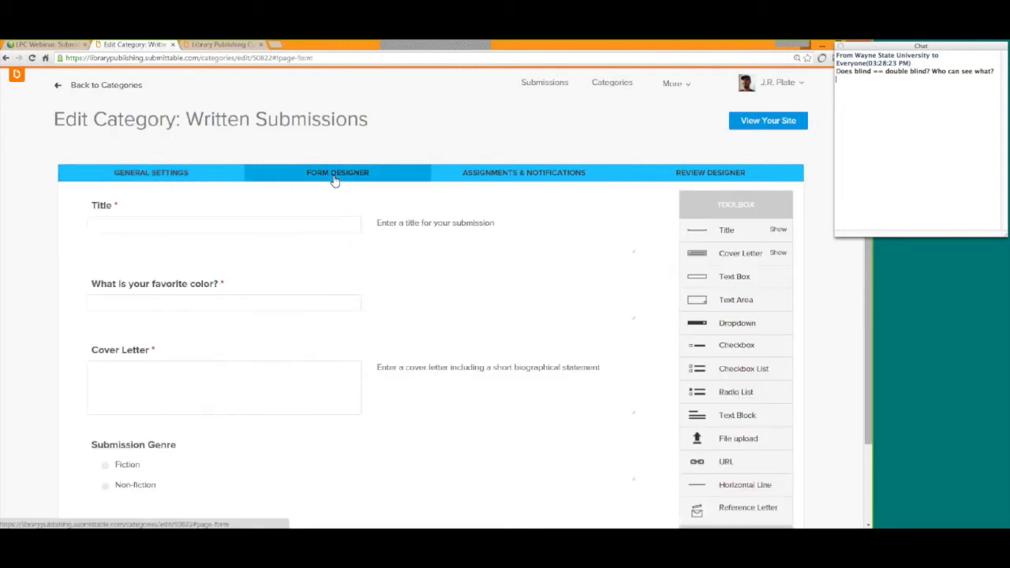
{"action": "mouse_move", "coordinate": [431, 250]}
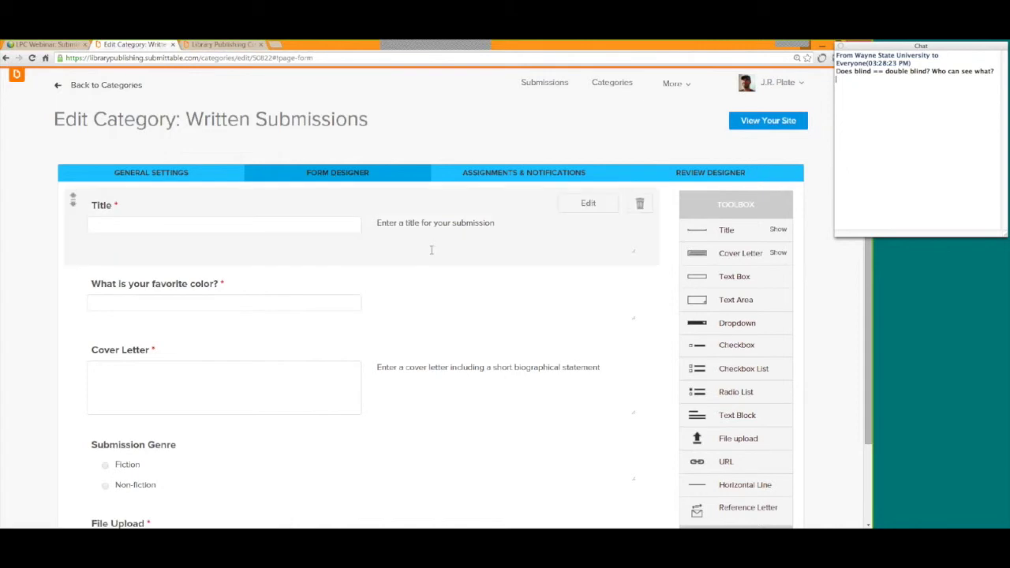
{"action": "scroll", "coordinate": [431, 251], "scroll_direction": "down", "scroll_amount": 1}
{"action": "left_click", "coordinate": [416, 255]}
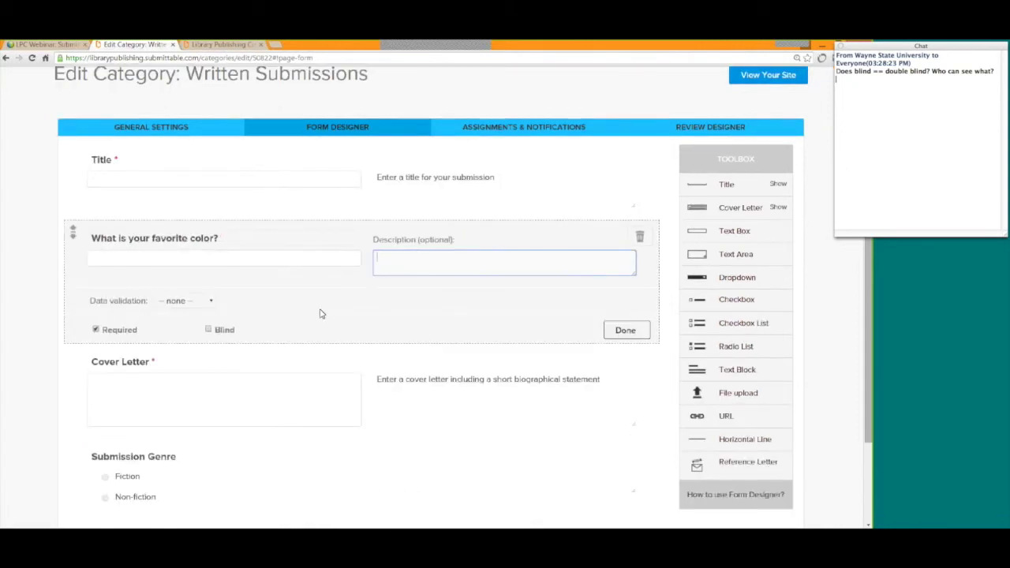
{"action": "left_click", "coordinate": [209, 331]}
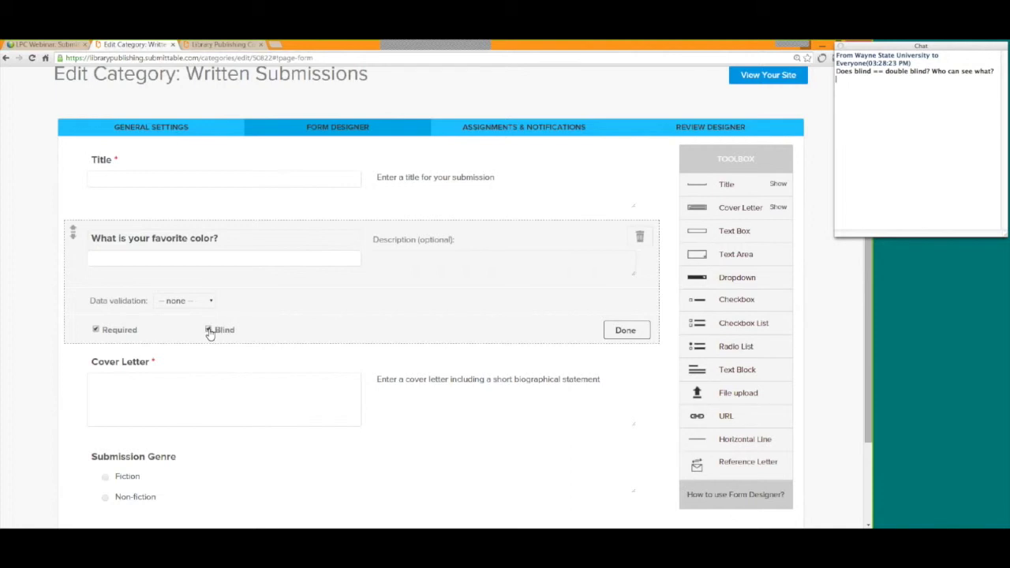
{"action": "left_click", "coordinate": [30, 297]}
Toggle Blind on and back off for Submission Genre, leaving it not blind.
{"action": "scroll", "coordinate": [316, 339], "scroll_direction": "down", "scroll_amount": 1}
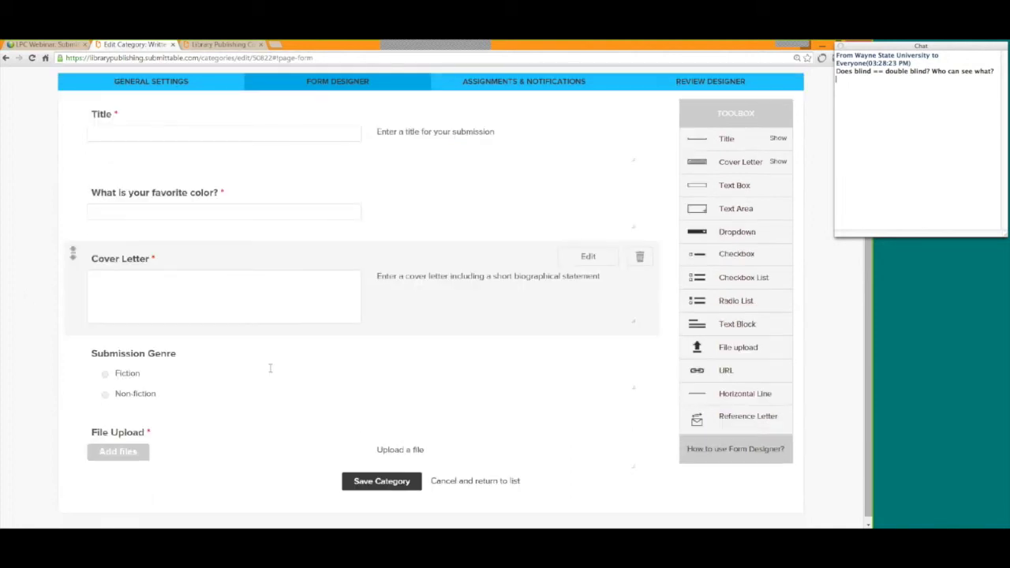
{"action": "left_click", "coordinate": [366, 425]}
{"action": "scroll", "coordinate": [366, 424], "scroll_direction": "down", "scroll_amount": 1}
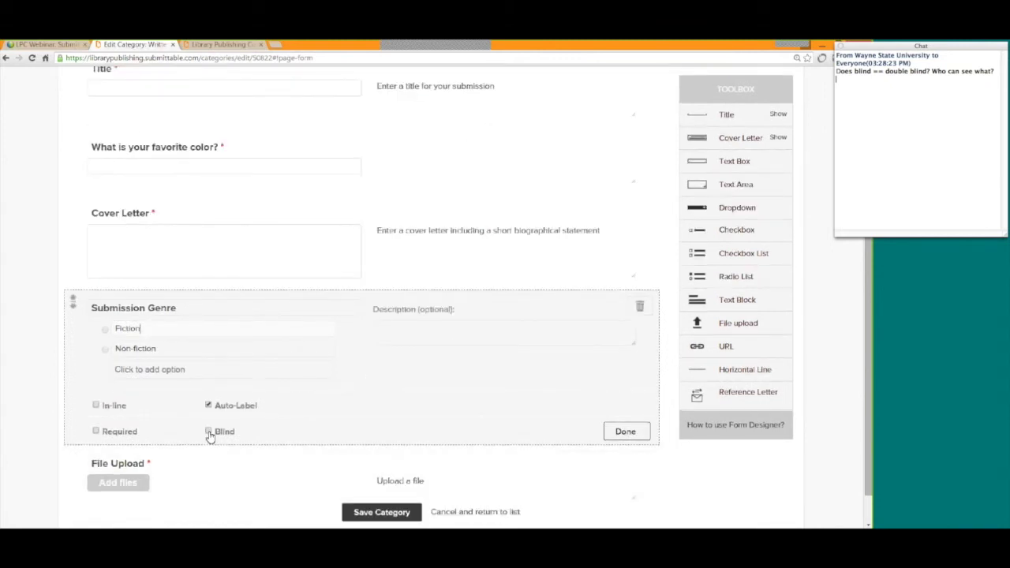
{"action": "left_click", "coordinate": [208, 432]}
{"action": "left_click", "coordinate": [209, 433]}
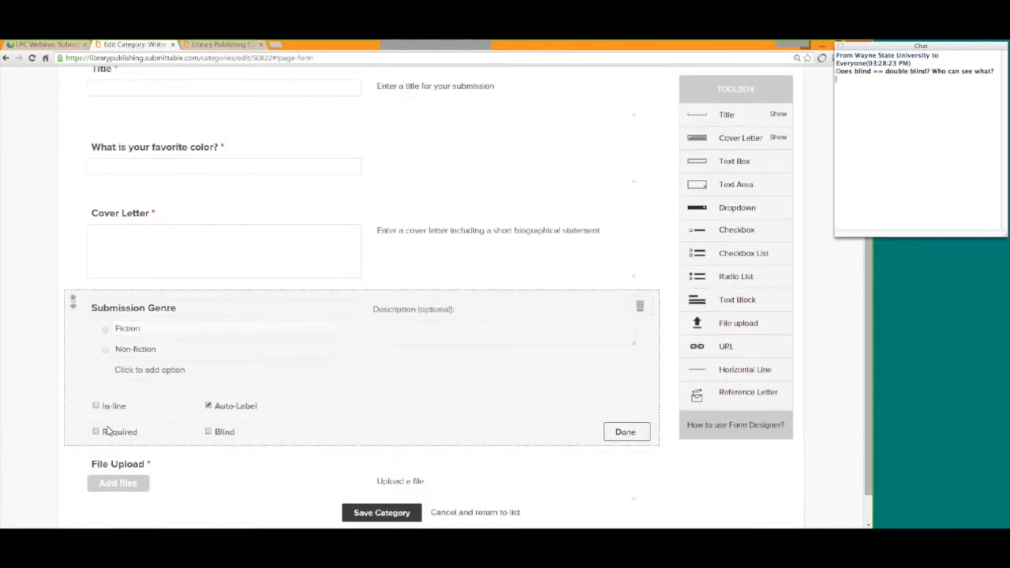
{"action": "left_click", "coordinate": [636, 434]}
{"action": "scroll", "coordinate": [636, 438], "scroll_direction": "up", "scroll_amount": 1}
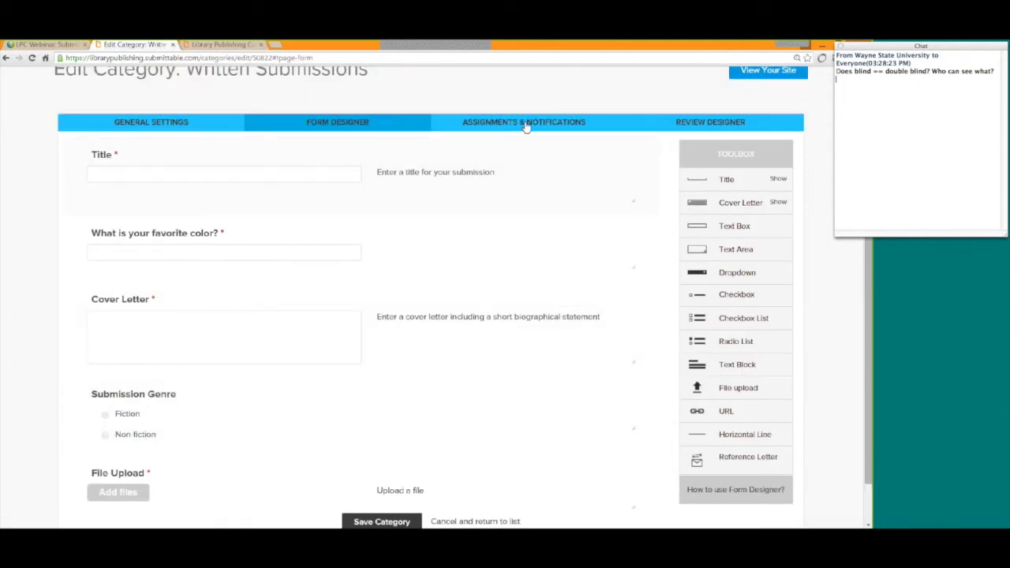
Set the Written Submissions Blind Level to Level 2 under Assignments & Notifications.
{"action": "left_click", "coordinate": [526, 125]}
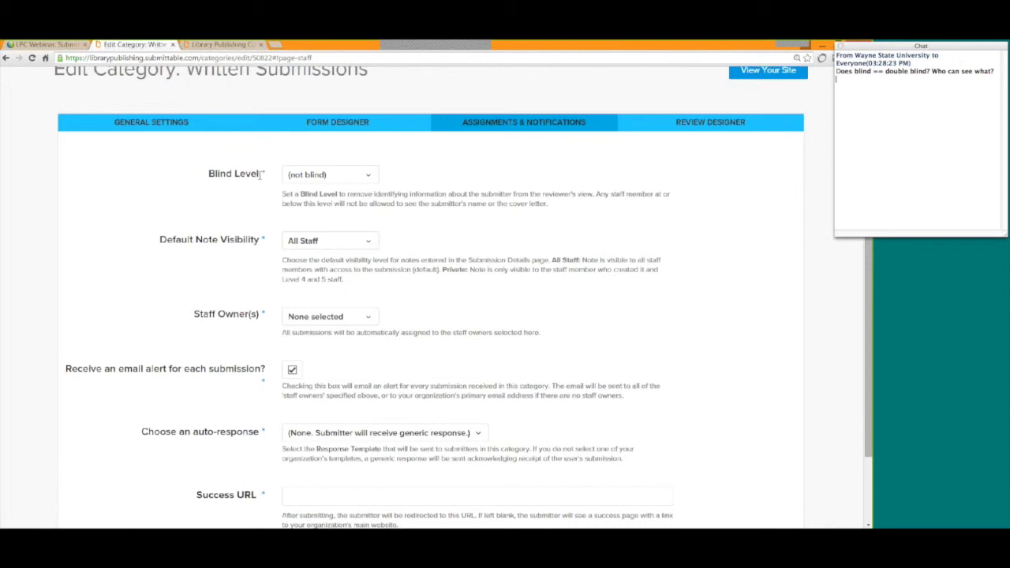
{"action": "left_click_drag", "start_coordinate": [261, 175], "coordinate": [207, 175]}
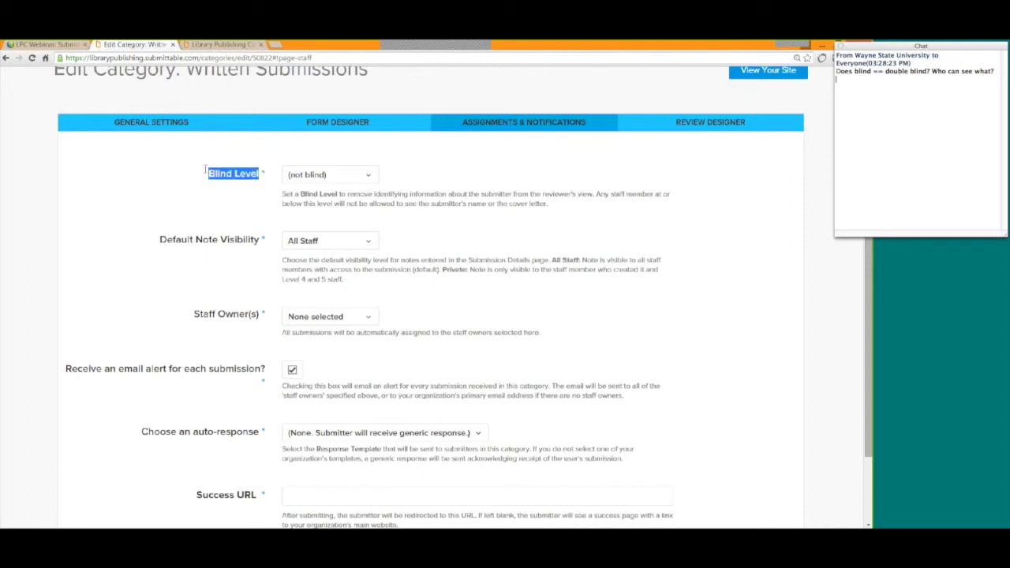
{"action": "left_click", "coordinate": [369, 176]}
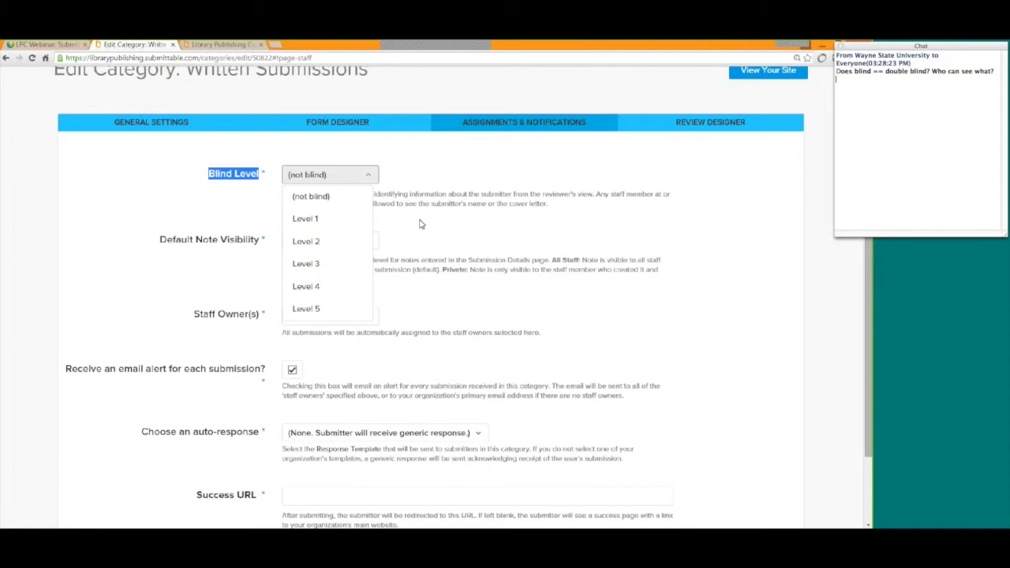
{"action": "left_click", "coordinate": [313, 247]}
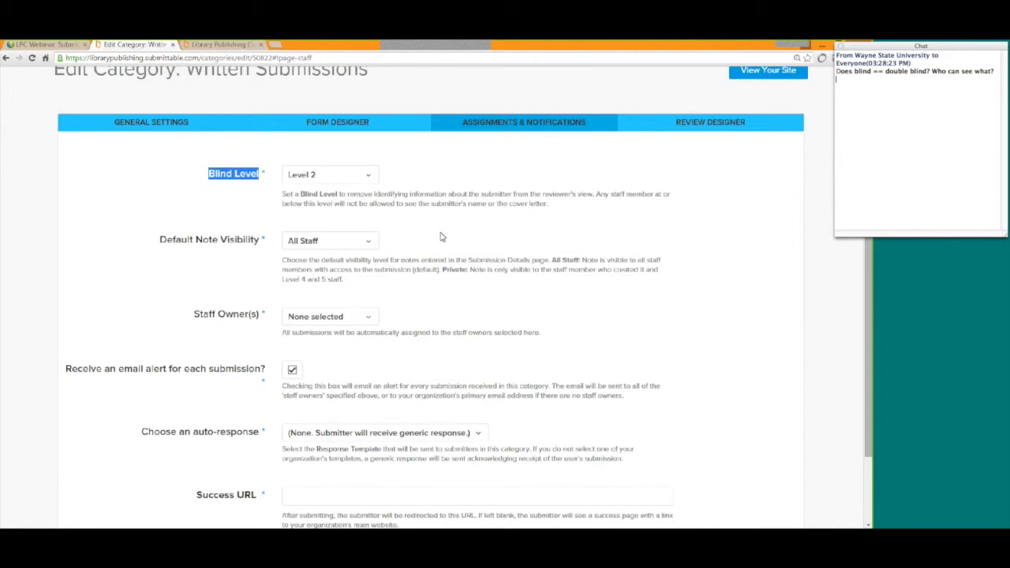
{"action": "scroll", "coordinate": [442, 236], "scroll_direction": "down", "scroll_amount": 2}
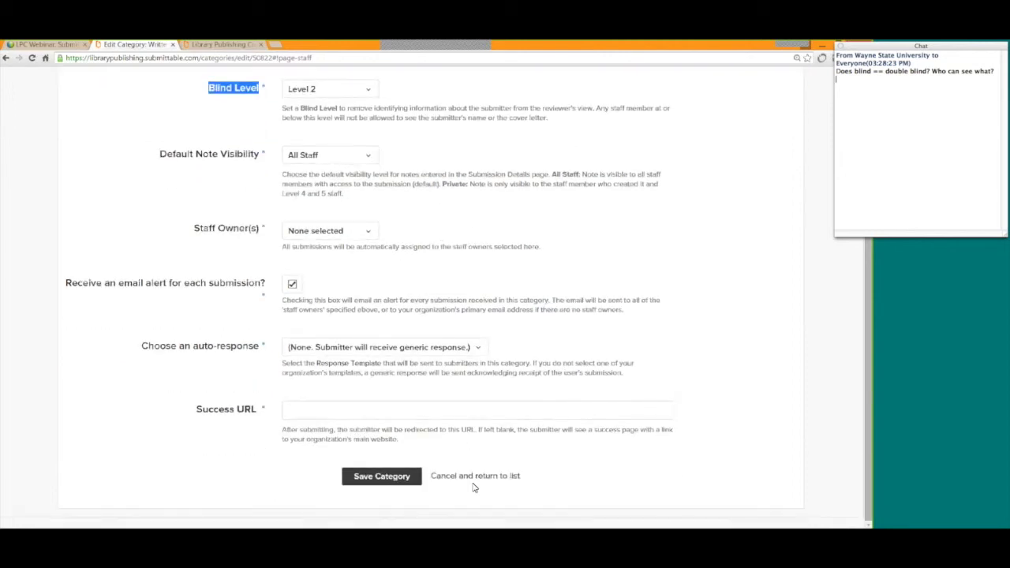
{"action": "left_click", "coordinate": [474, 479]}
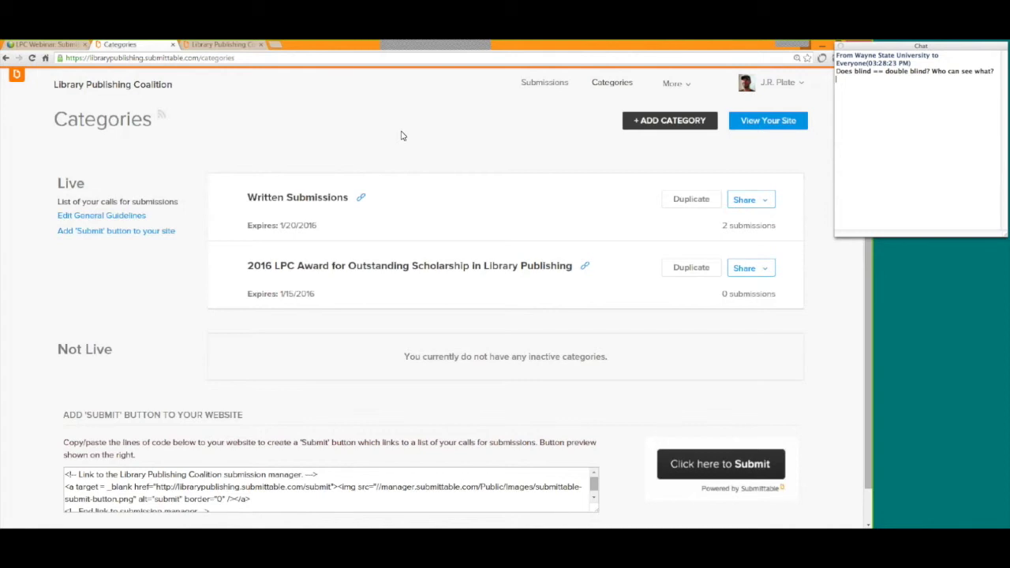
Go to the Submissions list.
{"action": "left_click", "coordinate": [550, 87]}
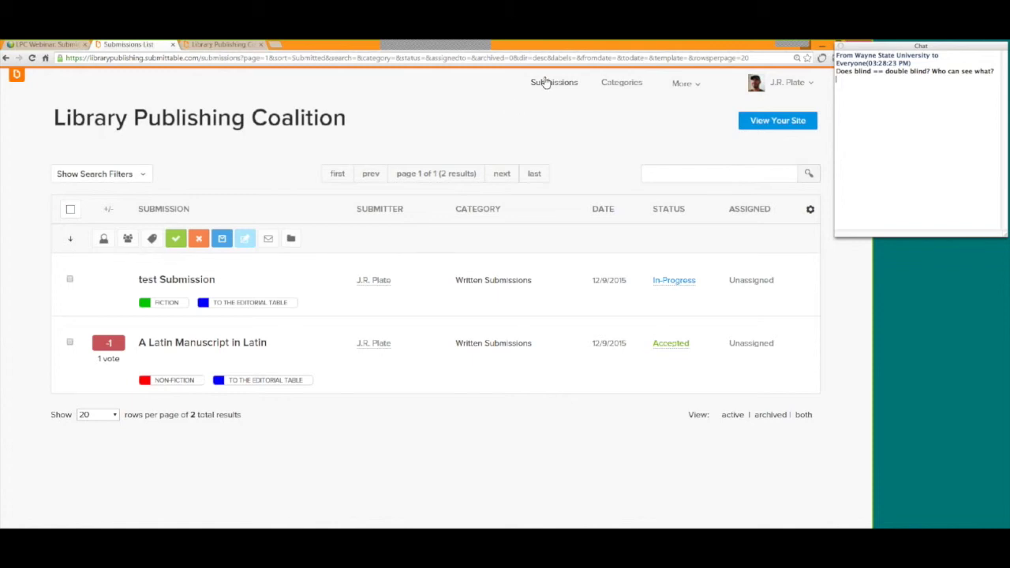
Open Export Your Data, keep Submissions from the current filtered list, then cancel without exporting.
{"action": "left_click", "coordinate": [811, 212]}
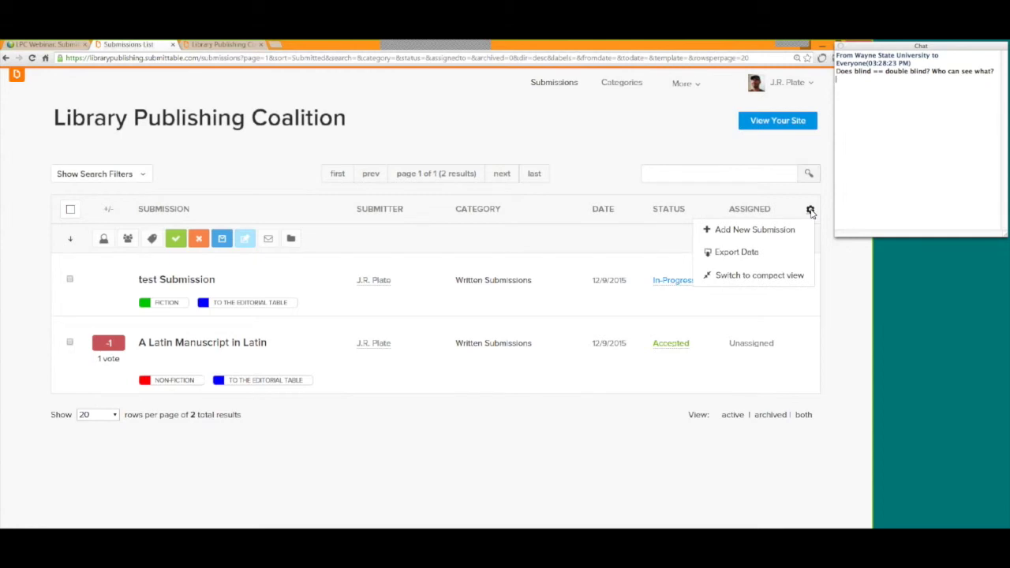
{"action": "left_click", "coordinate": [735, 253]}
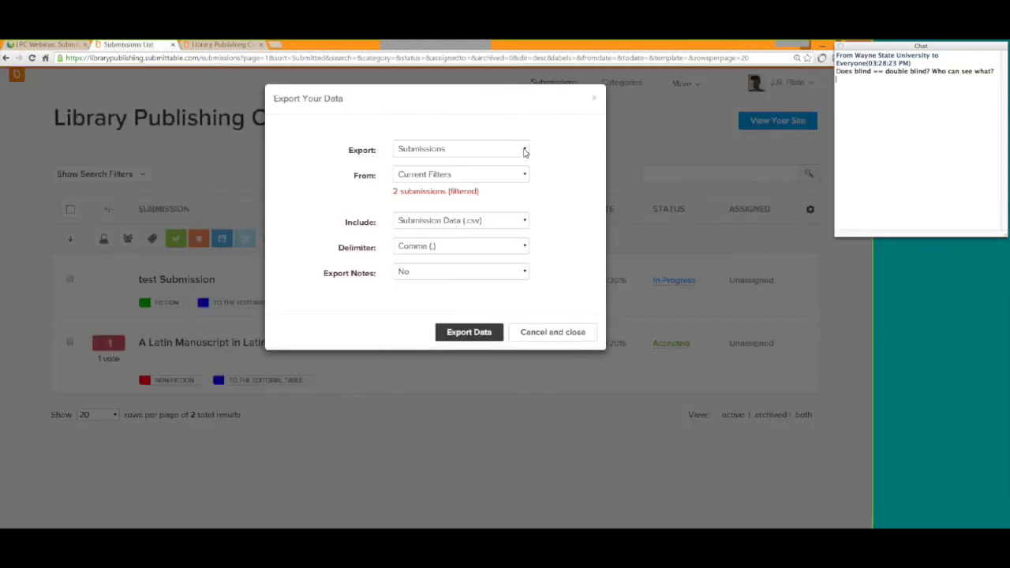
{"action": "left_click", "coordinate": [524, 149]}
{"action": "left_click", "coordinate": [564, 148]}
{"action": "left_click", "coordinate": [524, 150]}
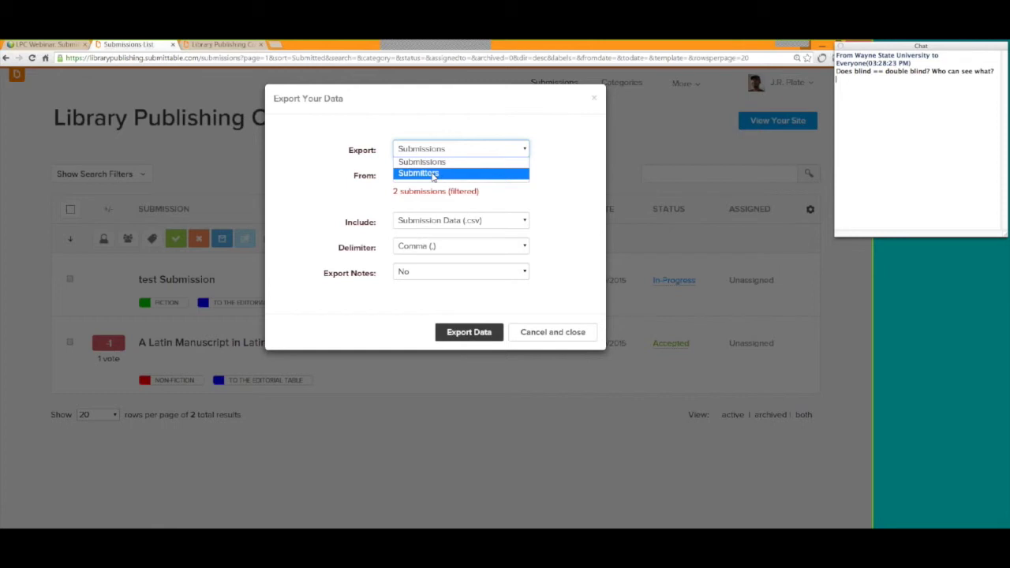
{"action": "left_click", "coordinate": [586, 177]}
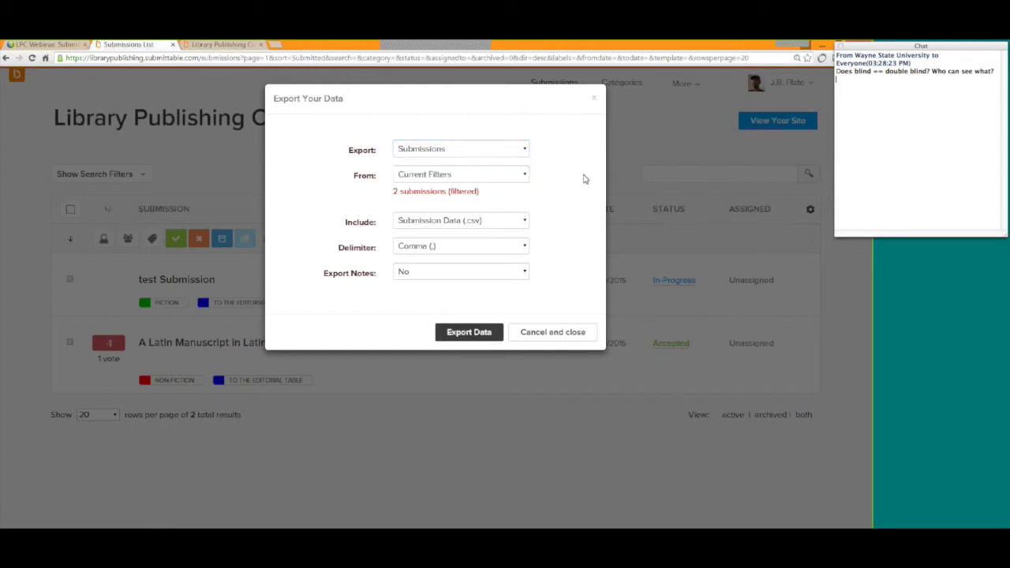
{"action": "left_click", "coordinate": [522, 177]}
{"action": "left_click", "coordinate": [555, 180]}
{"action": "left_click", "coordinate": [551, 333]}
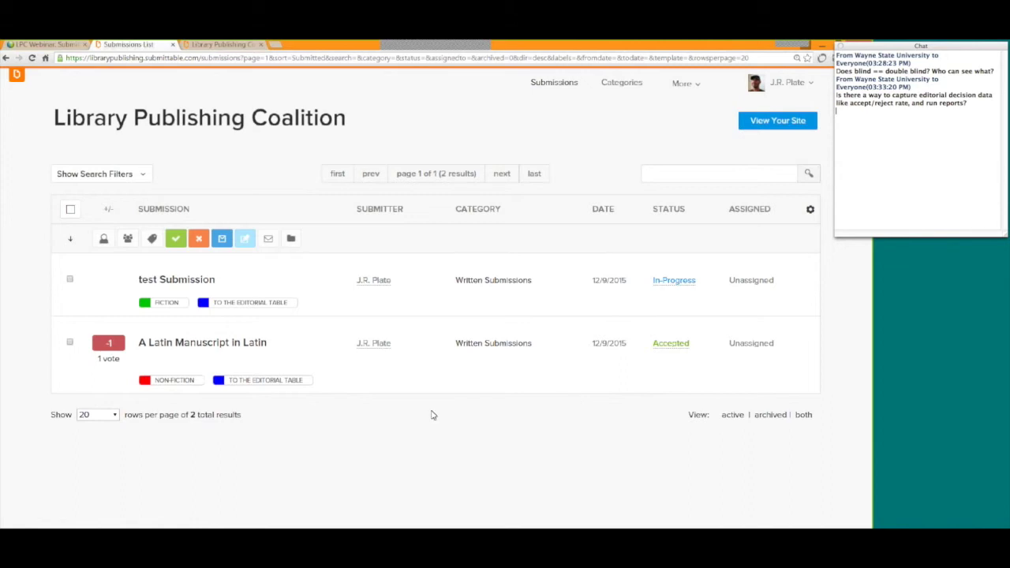
Go to the Reports pages from the More menu.
{"action": "left_click", "coordinate": [688, 90]}
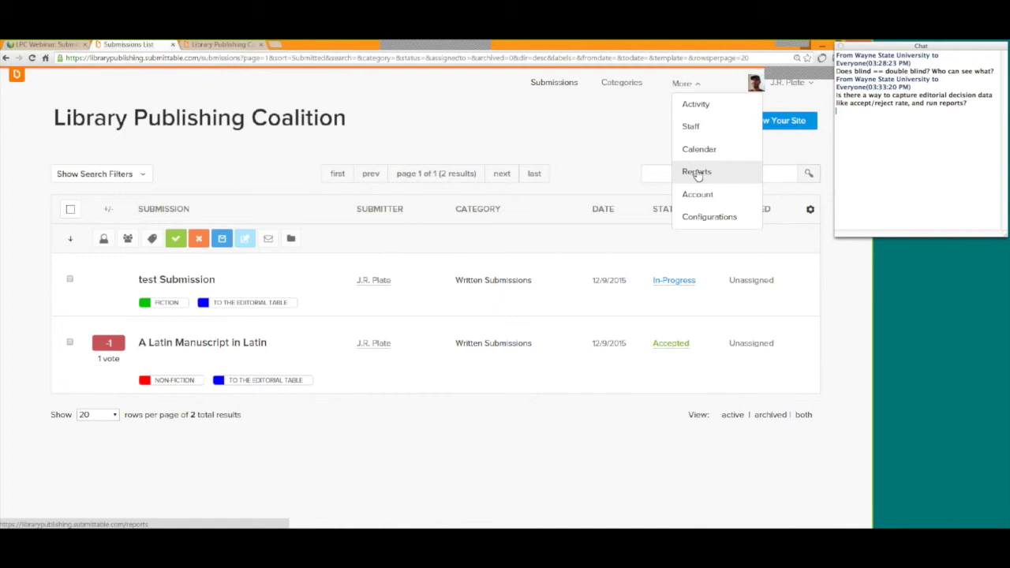
{"action": "left_click", "coordinate": [683, 88]}
{"action": "left_click", "coordinate": [686, 87]}
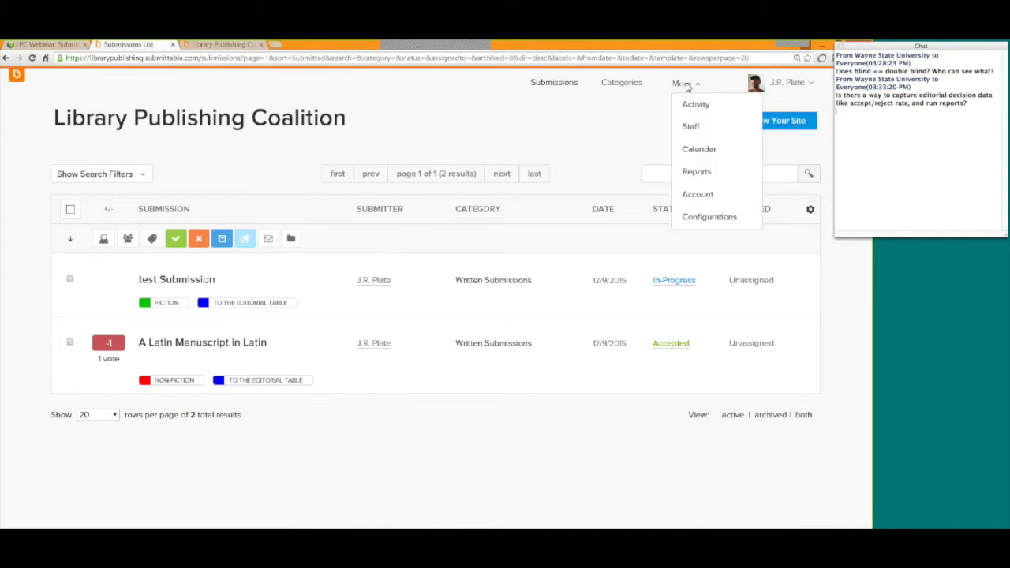
{"action": "left_click", "coordinate": [694, 176]}
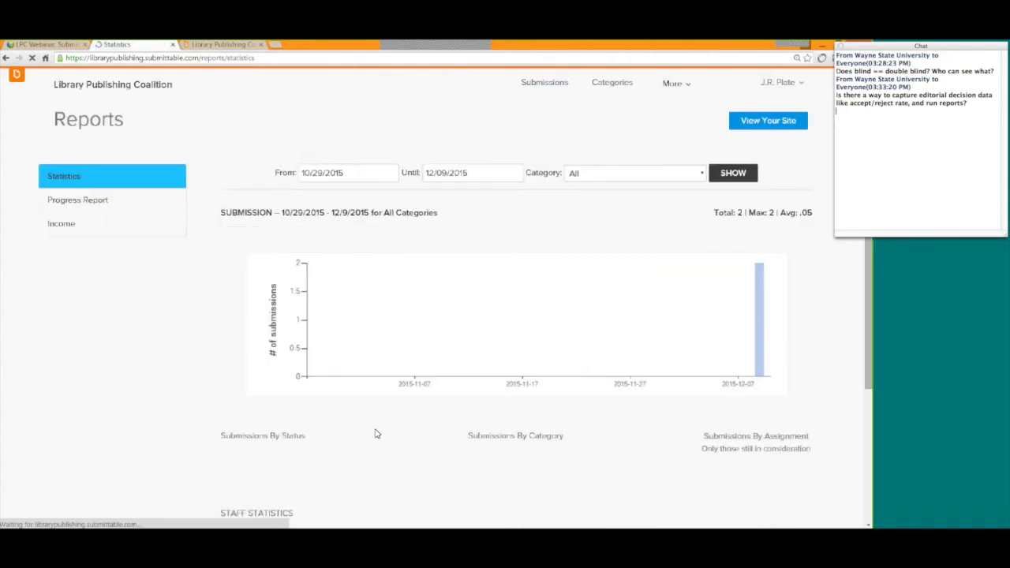
{"action": "scroll", "coordinate": [185, 363], "scroll_direction": "down", "scroll_amount": 2}
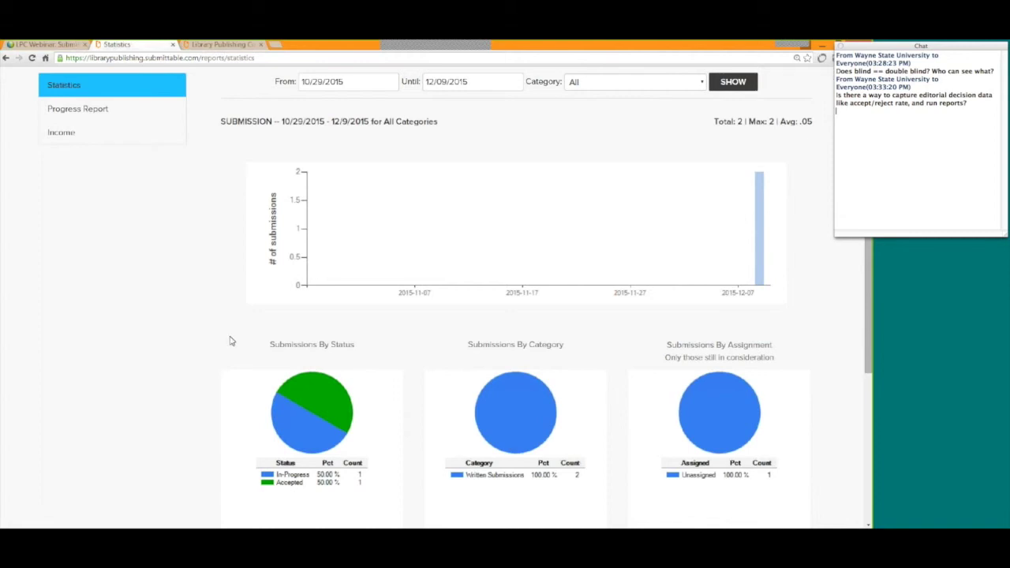
Rerun the statistics for Written Submissions and check the Submissions By Status chart.
{"action": "left_click", "coordinate": [705, 84]}
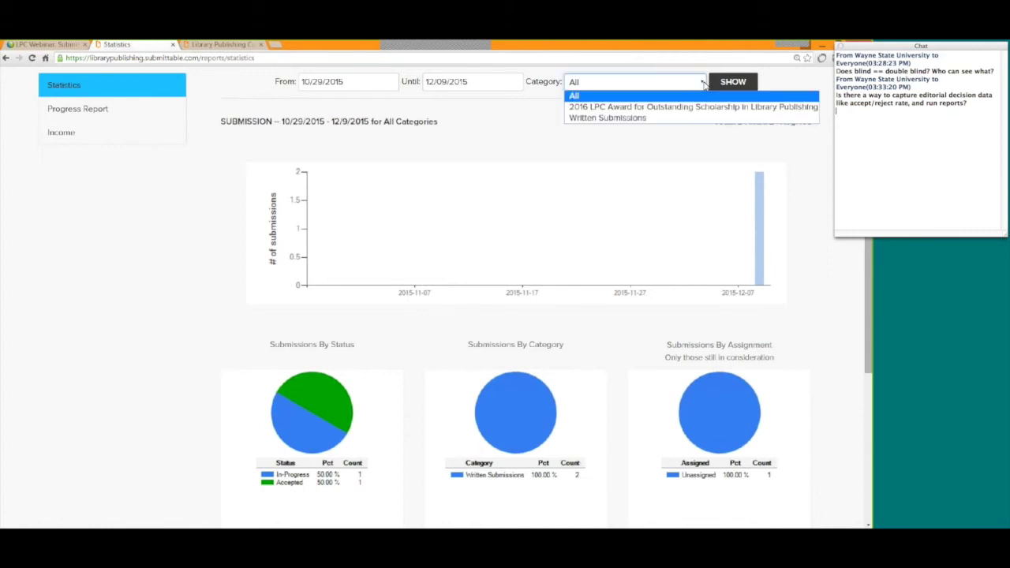
{"action": "left_click", "coordinate": [631, 118]}
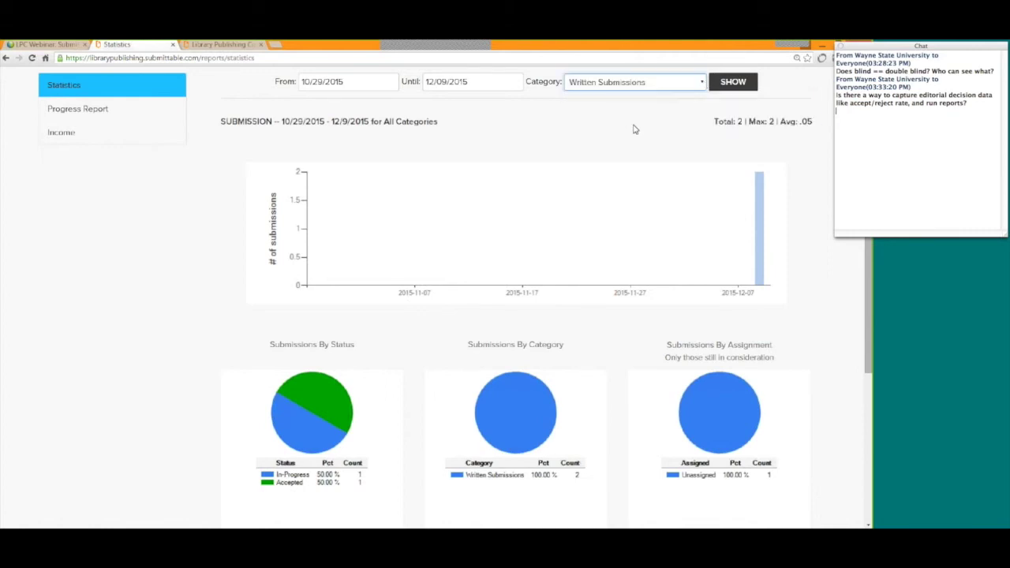
{"action": "left_click", "coordinate": [364, 82]}
{"action": "key", "text": "Return"}
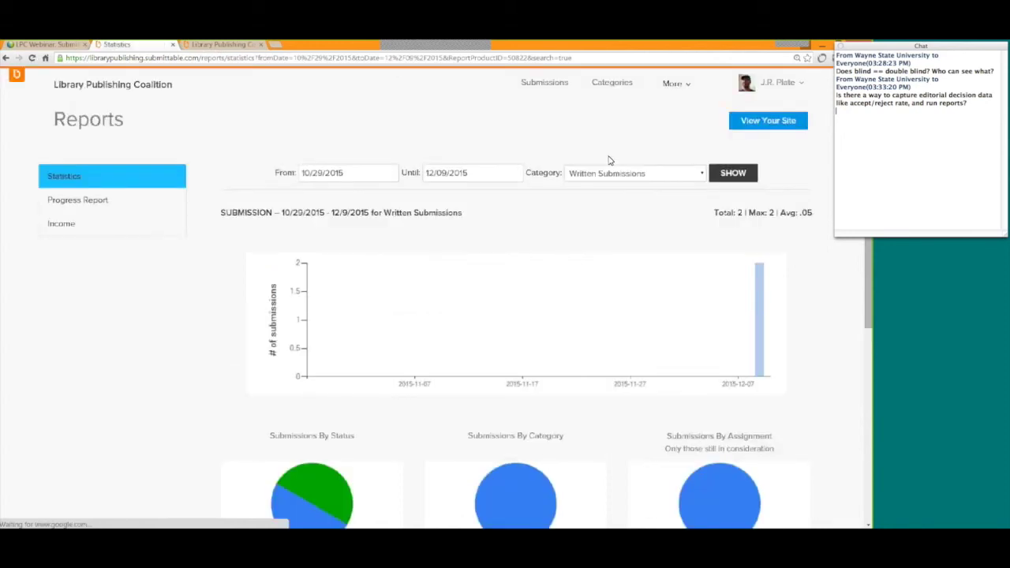
{"action": "scroll", "coordinate": [561, 217], "scroll_direction": "down", "scroll_amount": 2}
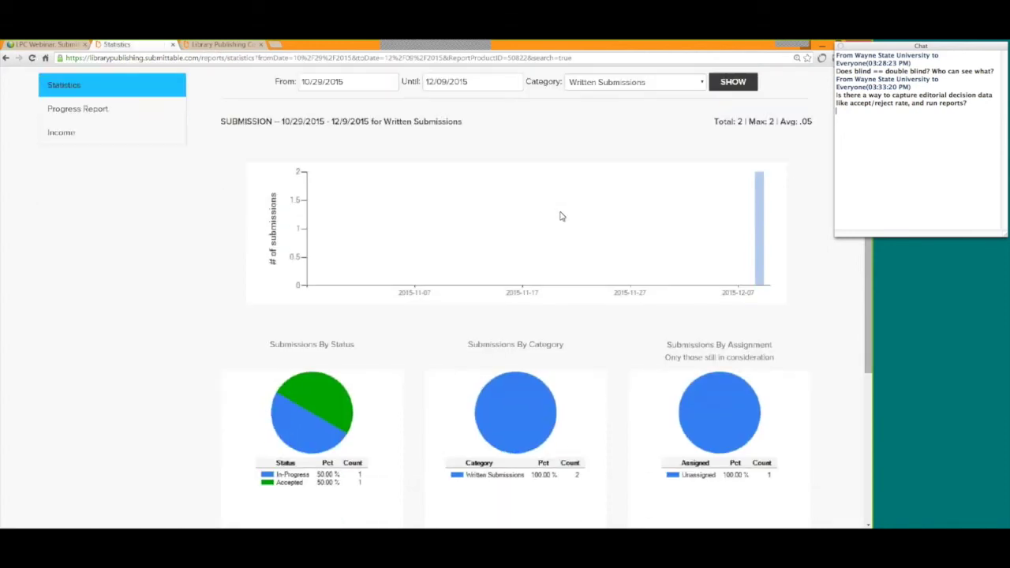
{"action": "left_click_drag", "start_coordinate": [355, 348], "coordinate": [270, 345]}
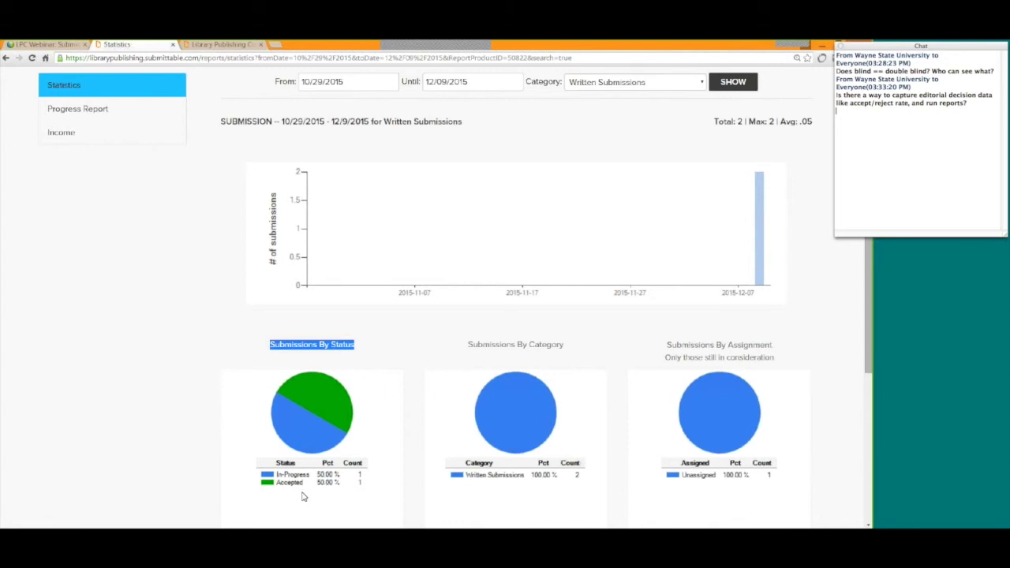
{"action": "left_click", "coordinate": [146, 438]}
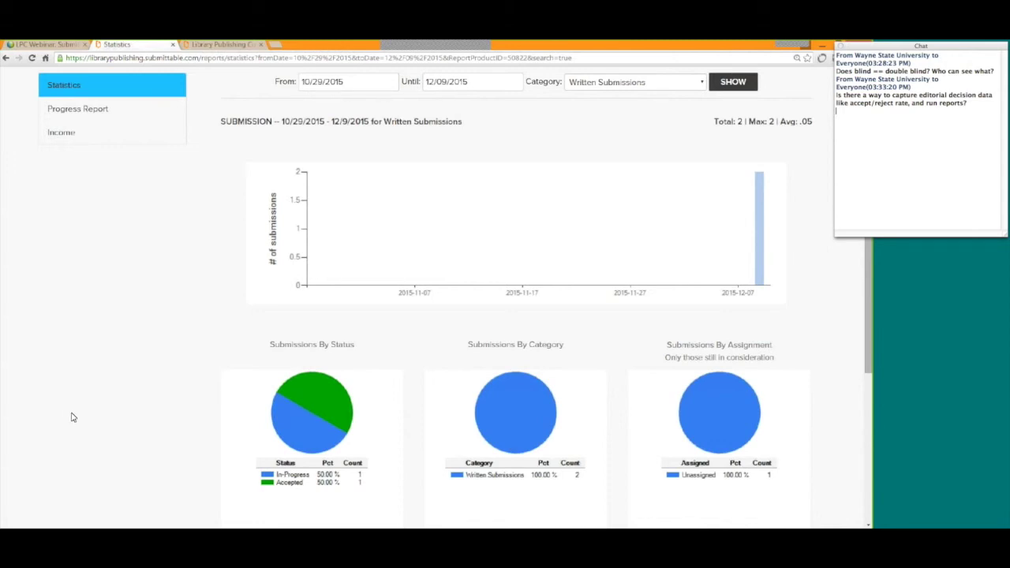
{"action": "scroll", "coordinate": [92, 415], "scroll_direction": "up", "scroll_amount": 1}
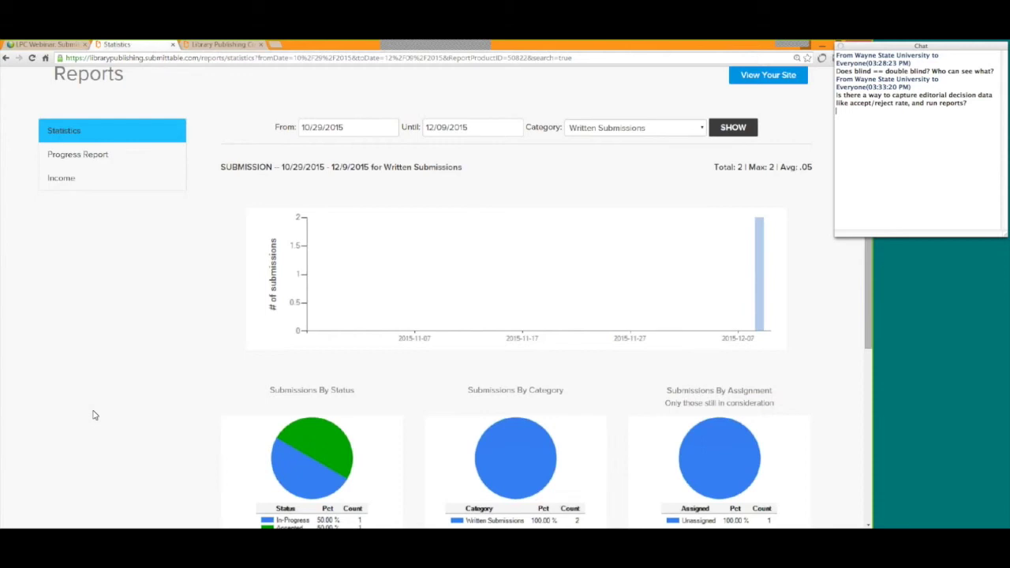
{"action": "scroll", "coordinate": [92, 415], "scroll_direction": "up", "scroll_amount": 1}
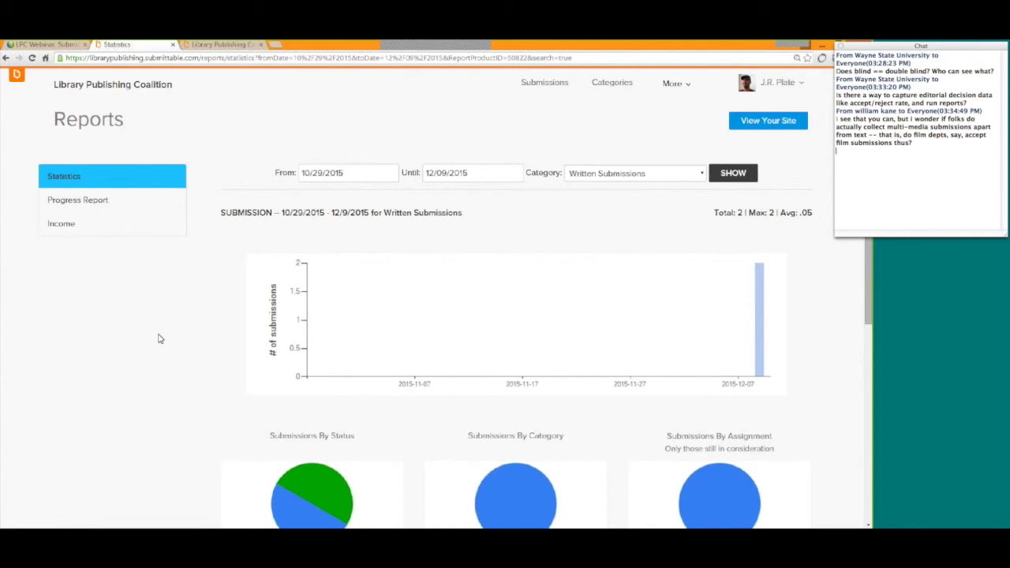
Scroll through the Written Submissions statistics for 10/29/2015–12/09/2015.
{"action": "scroll", "coordinate": [159, 338], "scroll_direction": "down", "scroll_amount": 1}
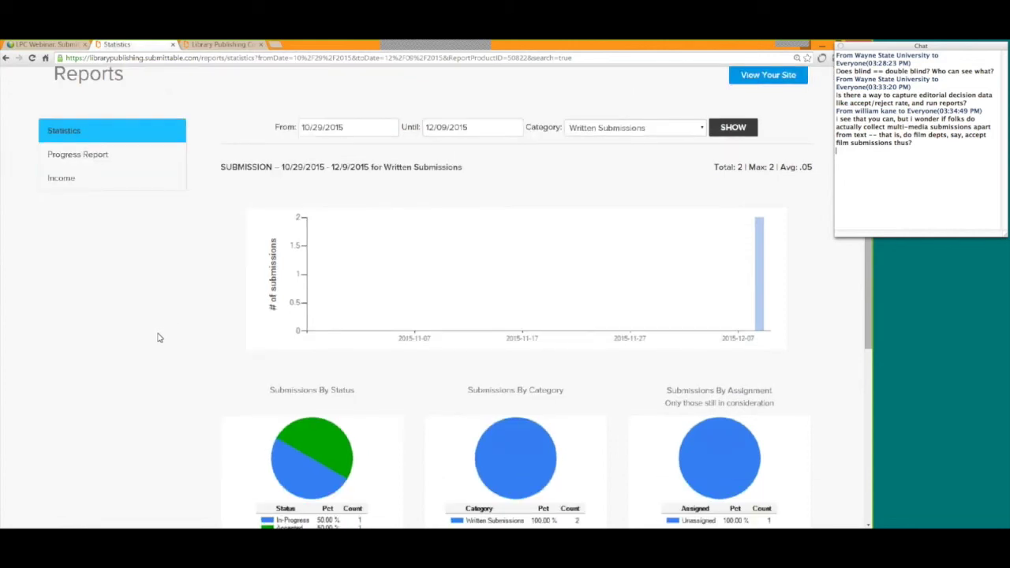
{"action": "scroll", "coordinate": [158, 338], "scroll_direction": "up", "scroll_amount": 1}
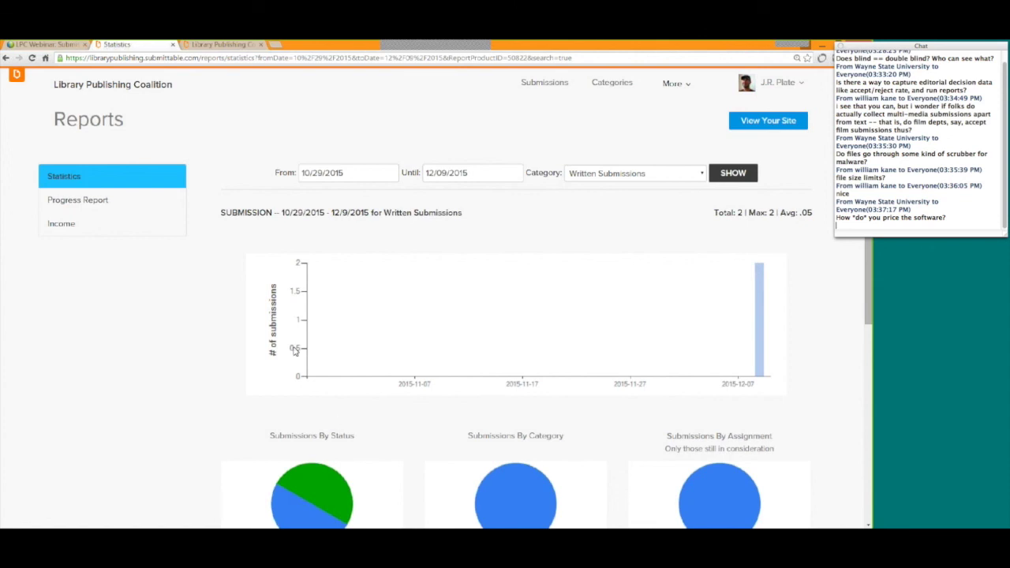
Select the test Submission in the submissions list and archive it, confirming with OK.
{"action": "left_click", "coordinate": [544, 88]}
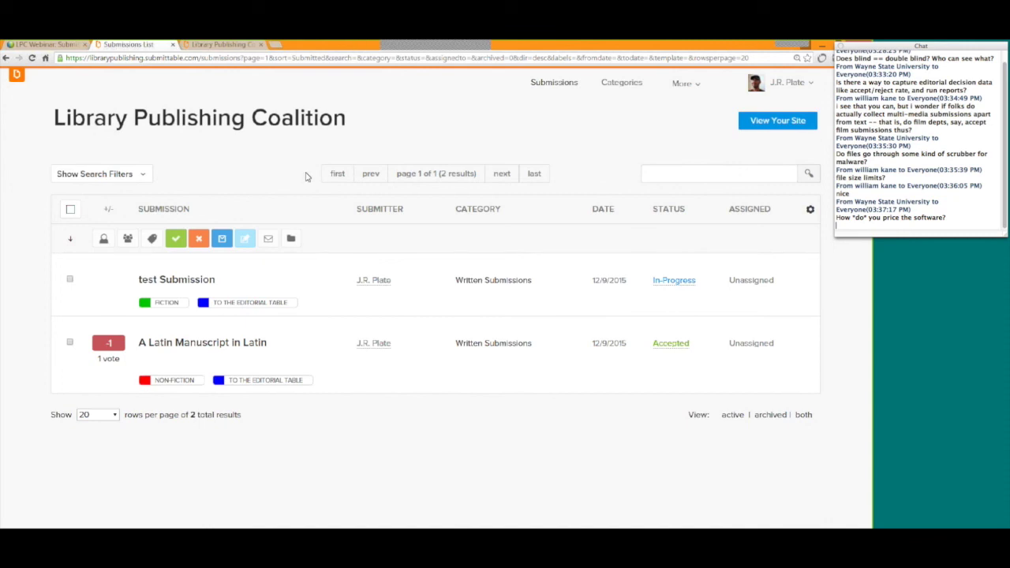
{"action": "left_click", "coordinate": [71, 280]}
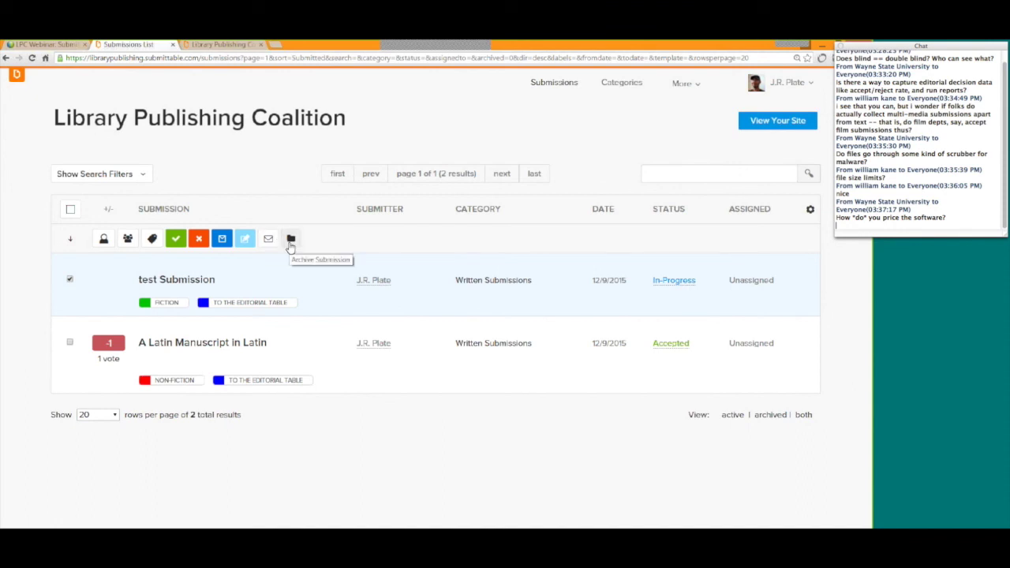
{"action": "left_click", "coordinate": [290, 239]}
{"action": "left_click", "coordinate": [578, 161]}
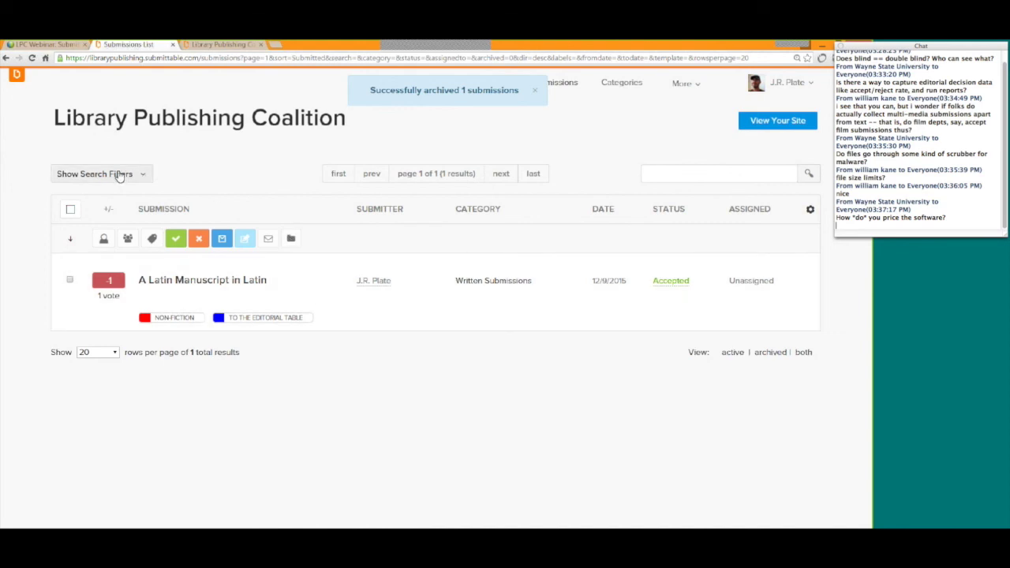
{"action": "left_click", "coordinate": [122, 175]}
Filter the submissions list to include only Archived entries.
{"action": "scroll", "coordinate": [234, 185], "scroll_direction": "down", "scroll_amount": 1}
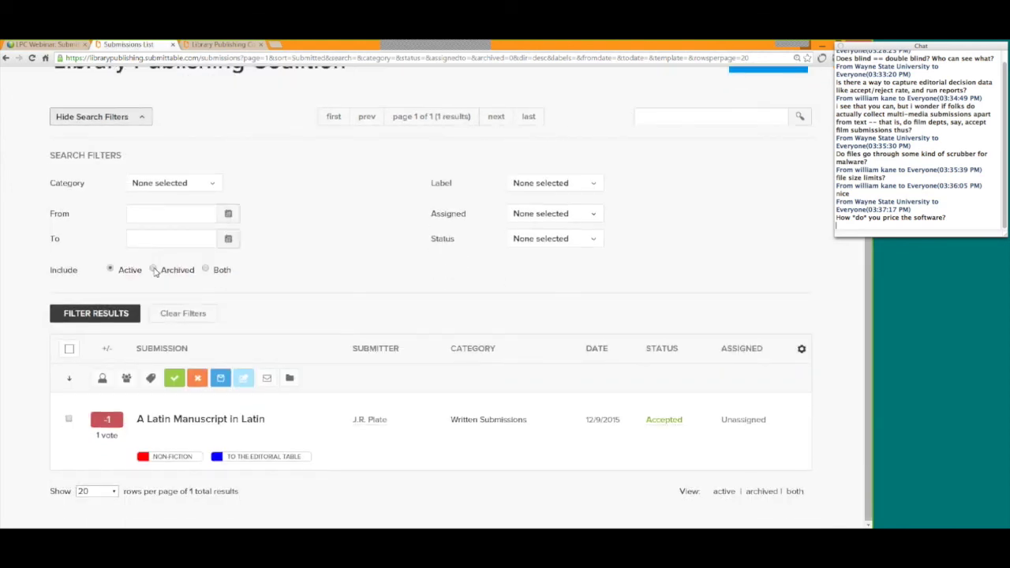
{"action": "left_click", "coordinate": [153, 270]}
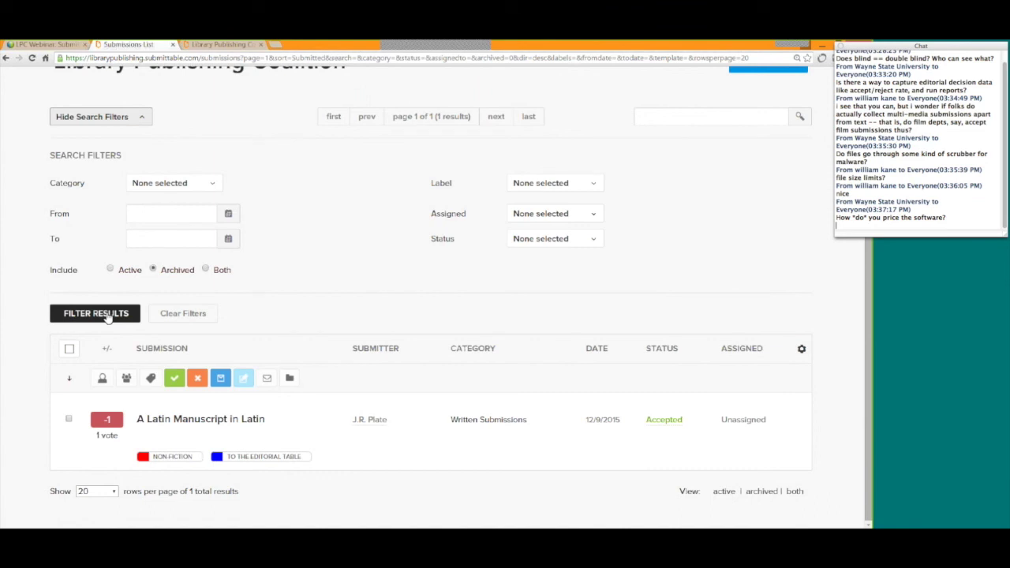
{"action": "left_click", "coordinate": [108, 315]}
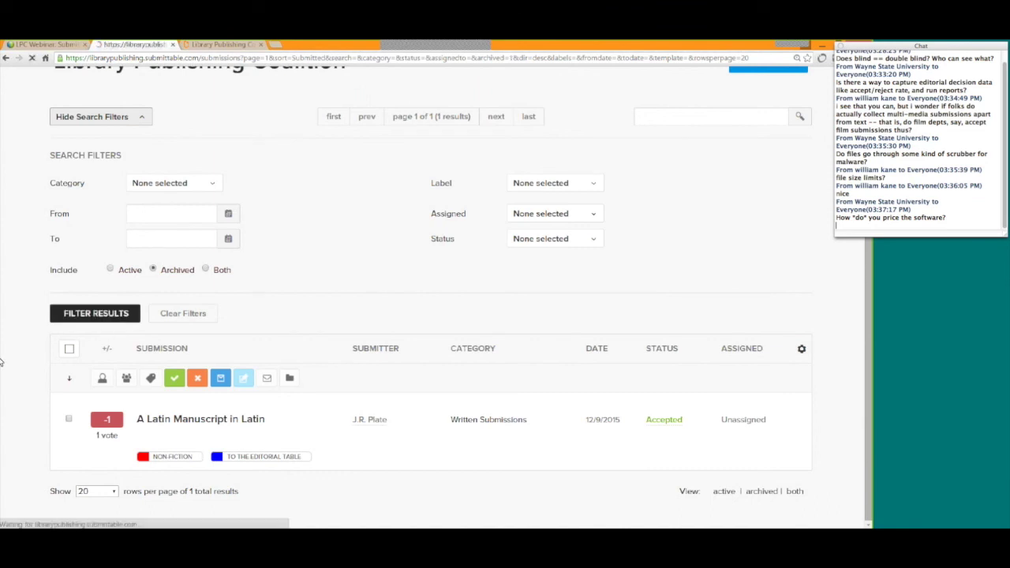